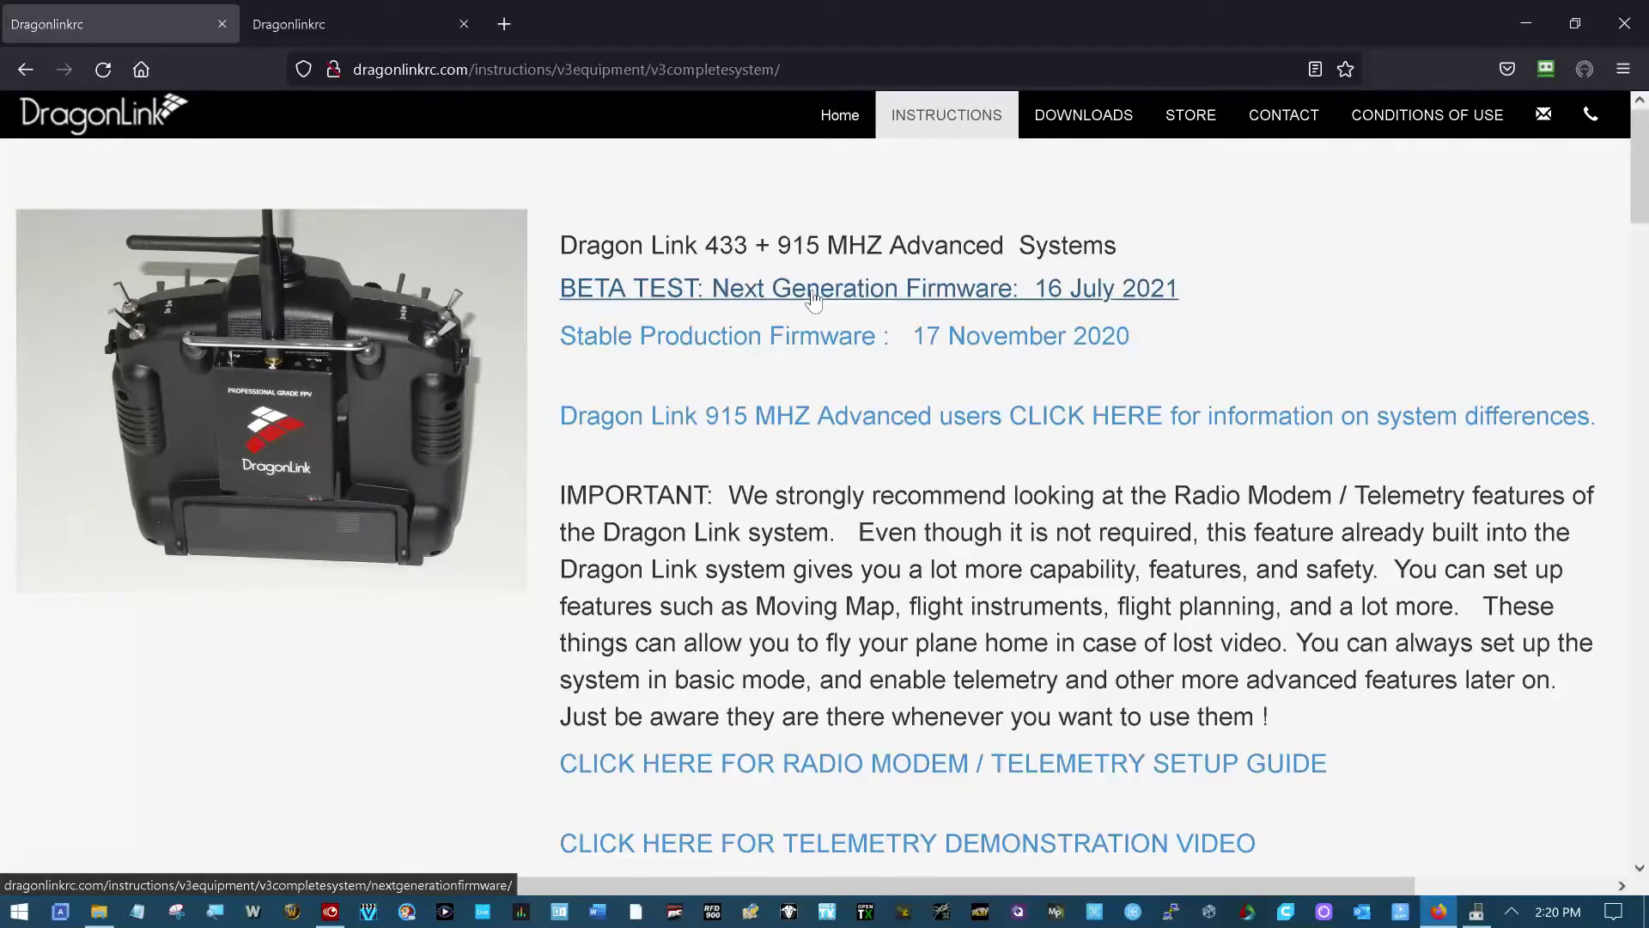
- Open the Next Generation beta firmware page dated 16 July 2021 for its instructions, and check the connected serial device in Device Manager
click(813, 298)
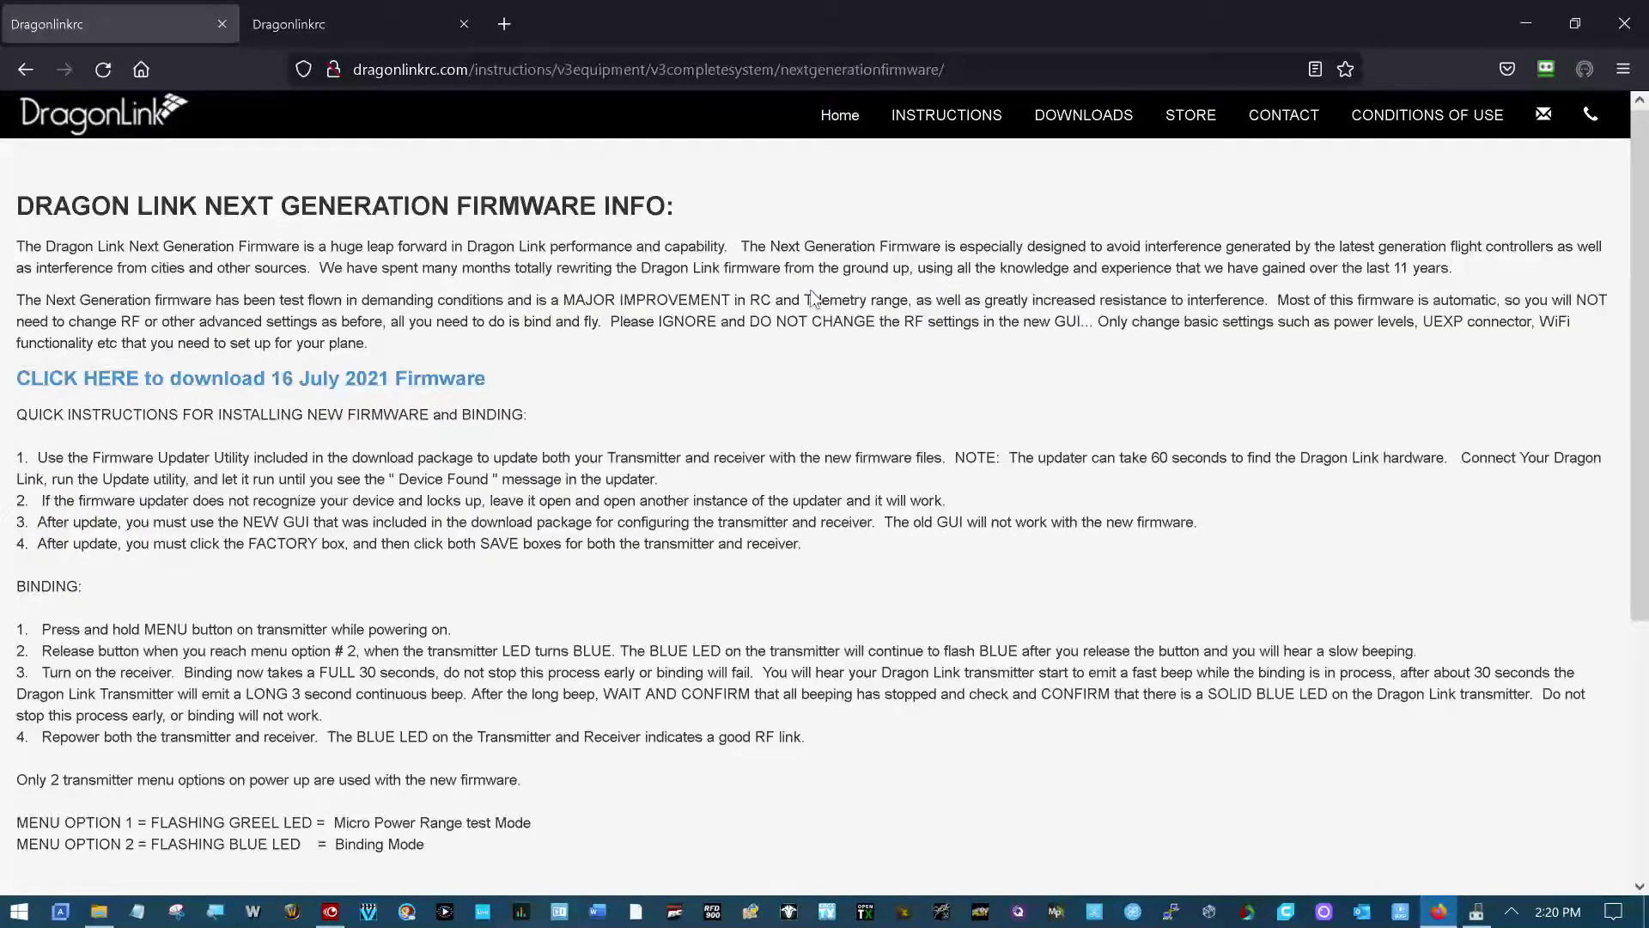
click(301, 33)
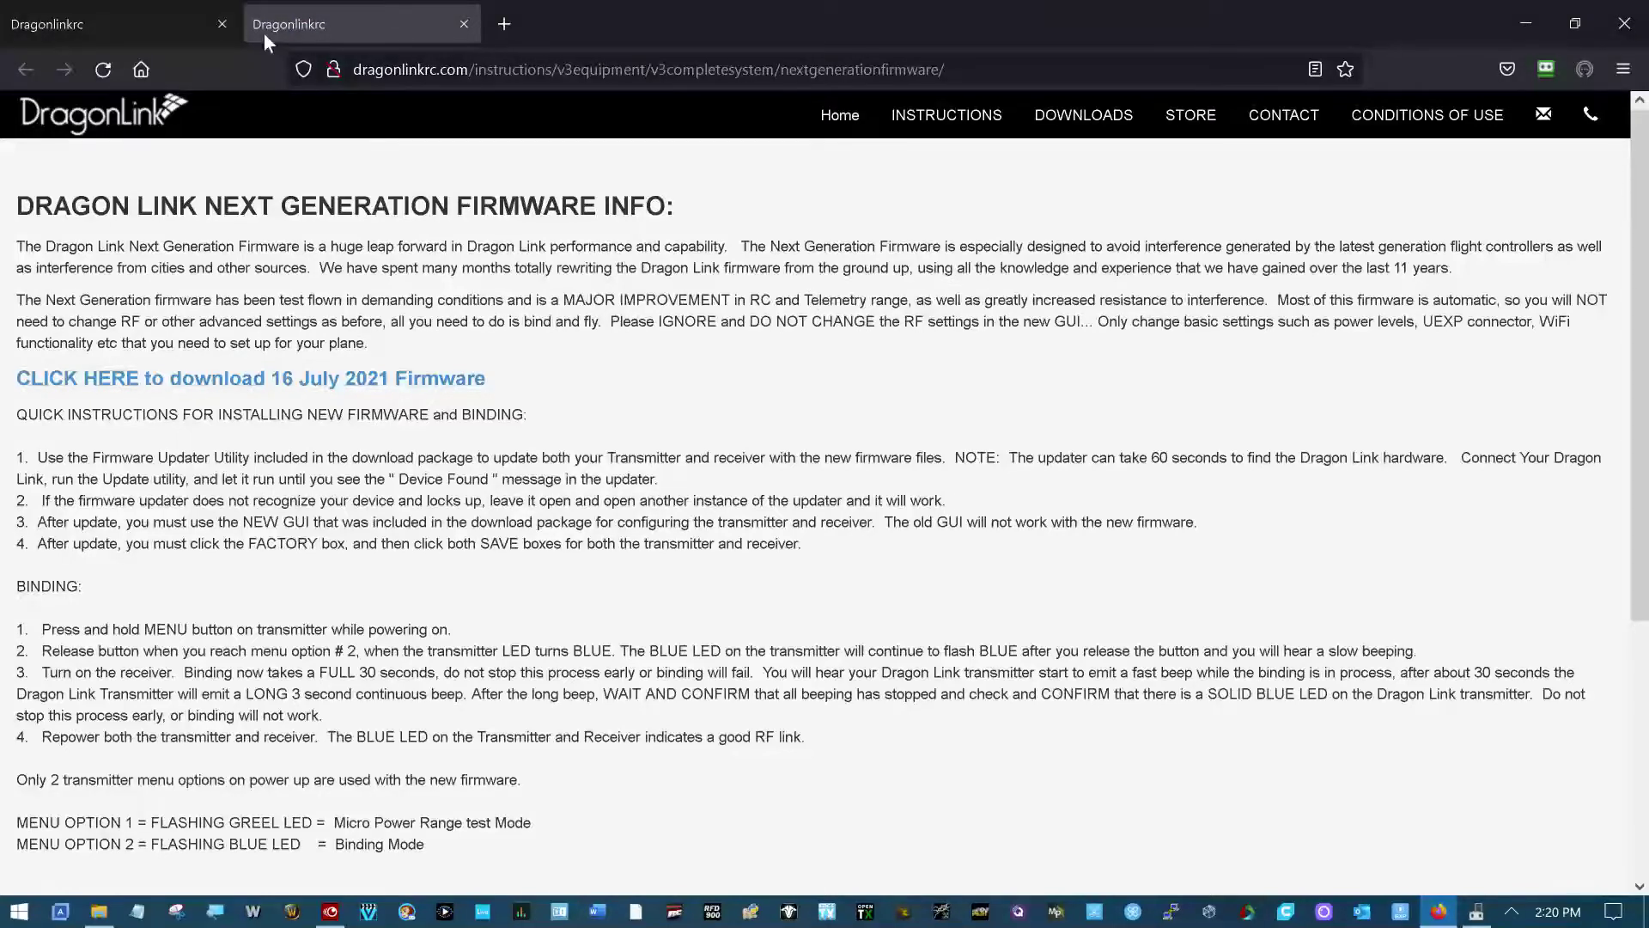
click(64, 28)
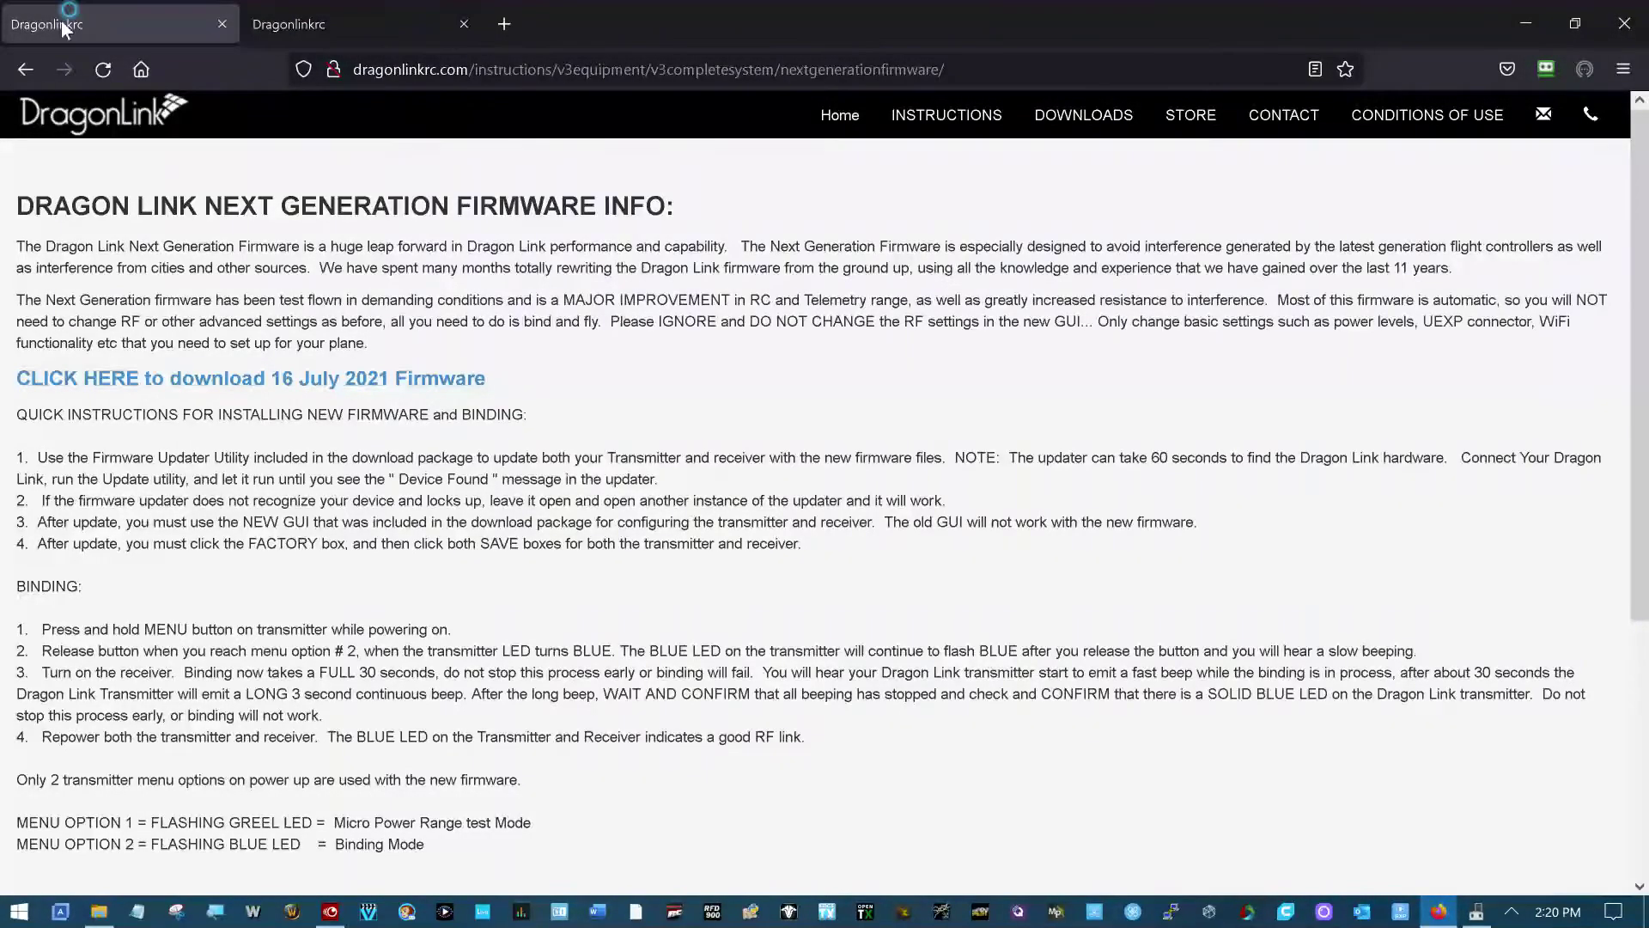
click(319, 30)
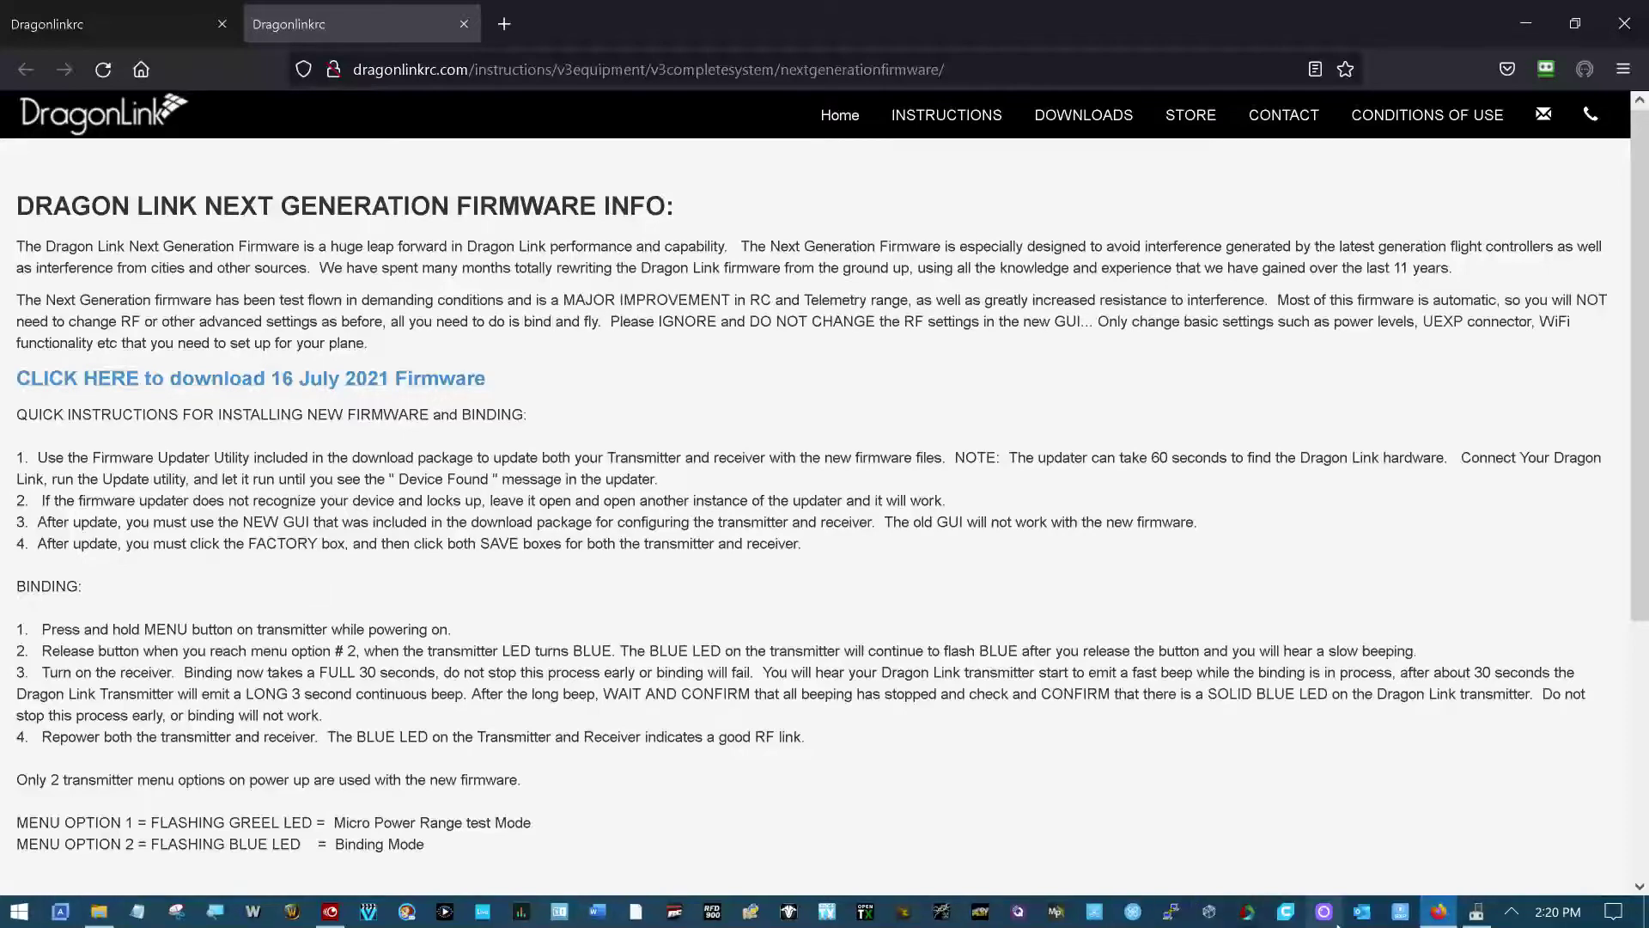
click(1465, 916)
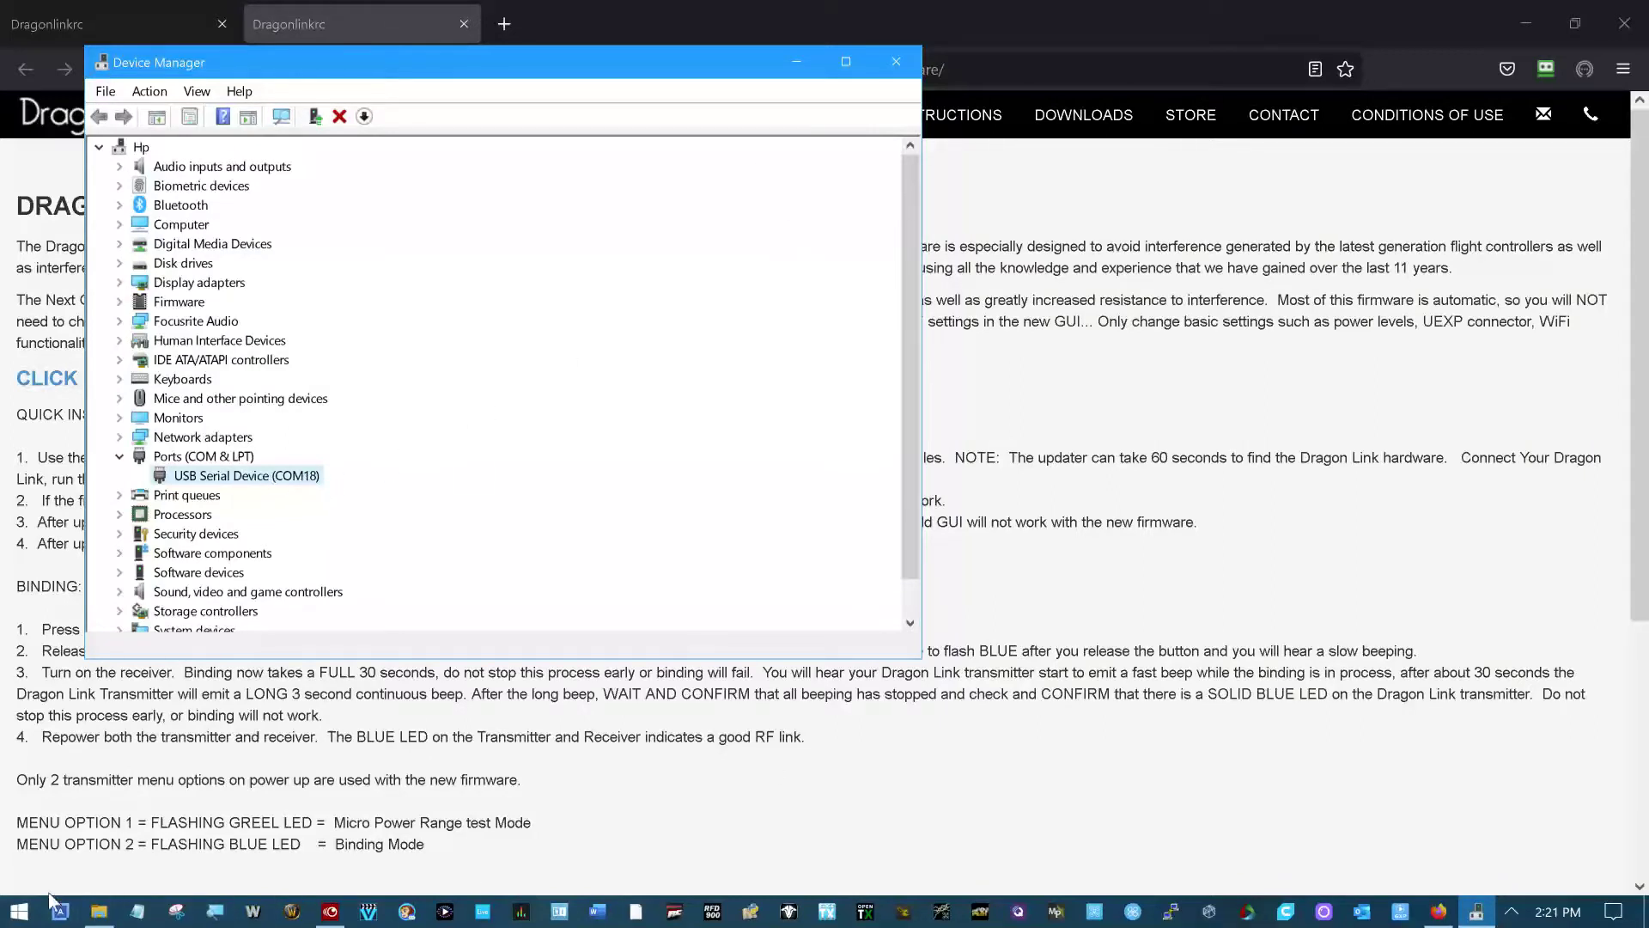
- Open the 2021_07_16_dragonlinkbeta folder in File Explorer and look over Revision_History.txt
click(97, 912)
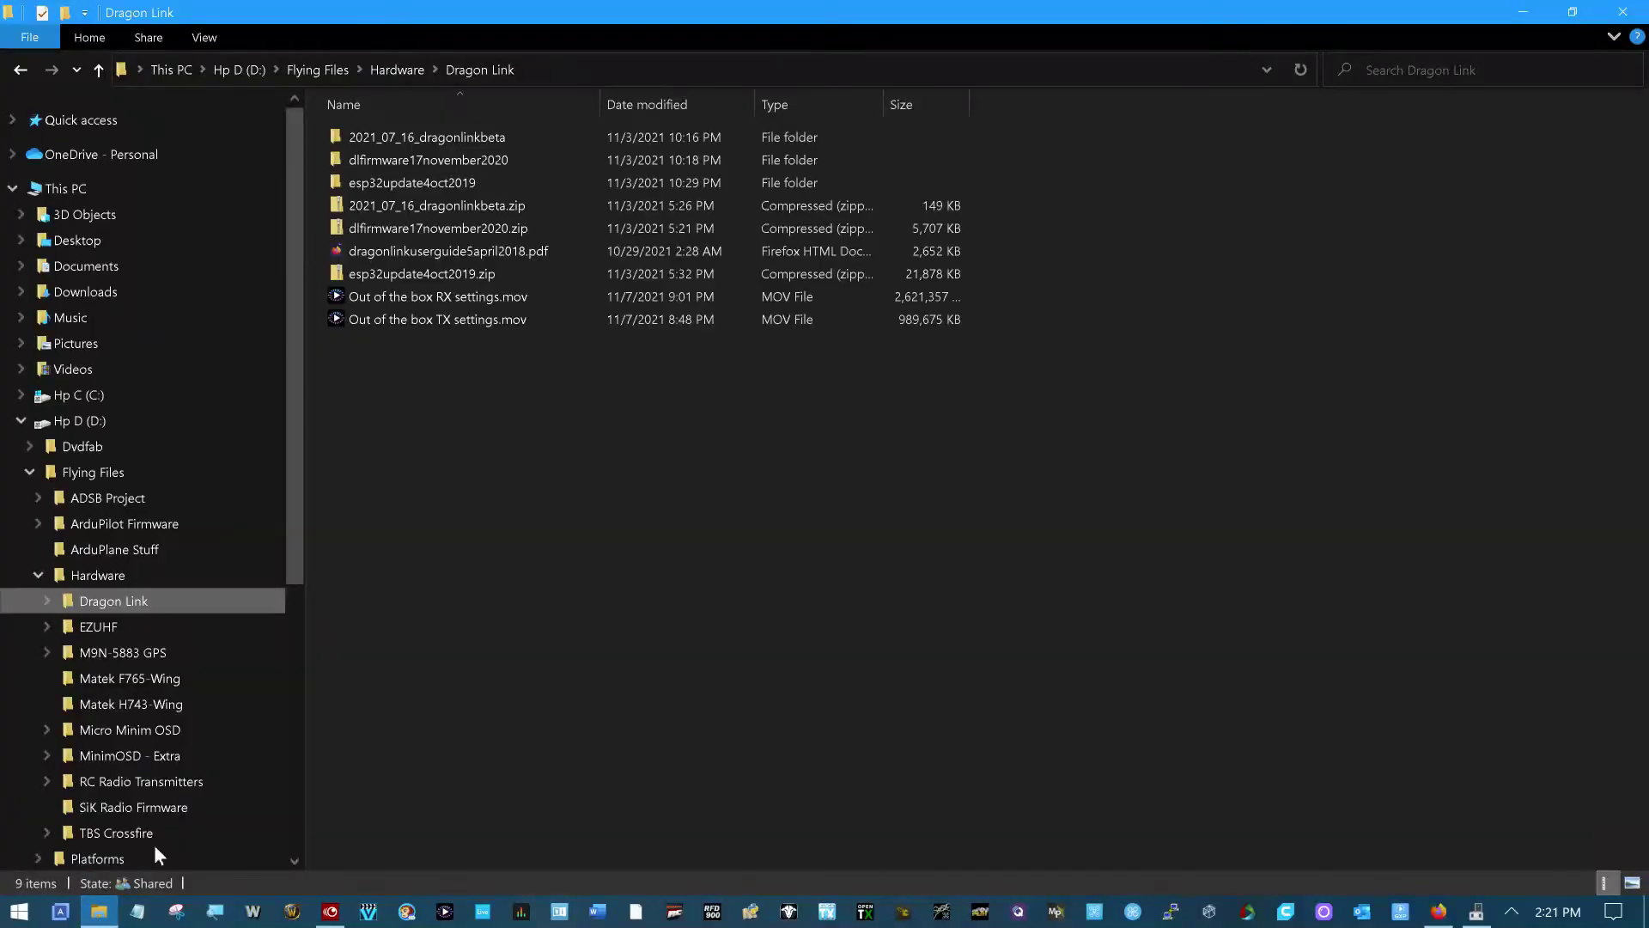
double_click(440, 136)
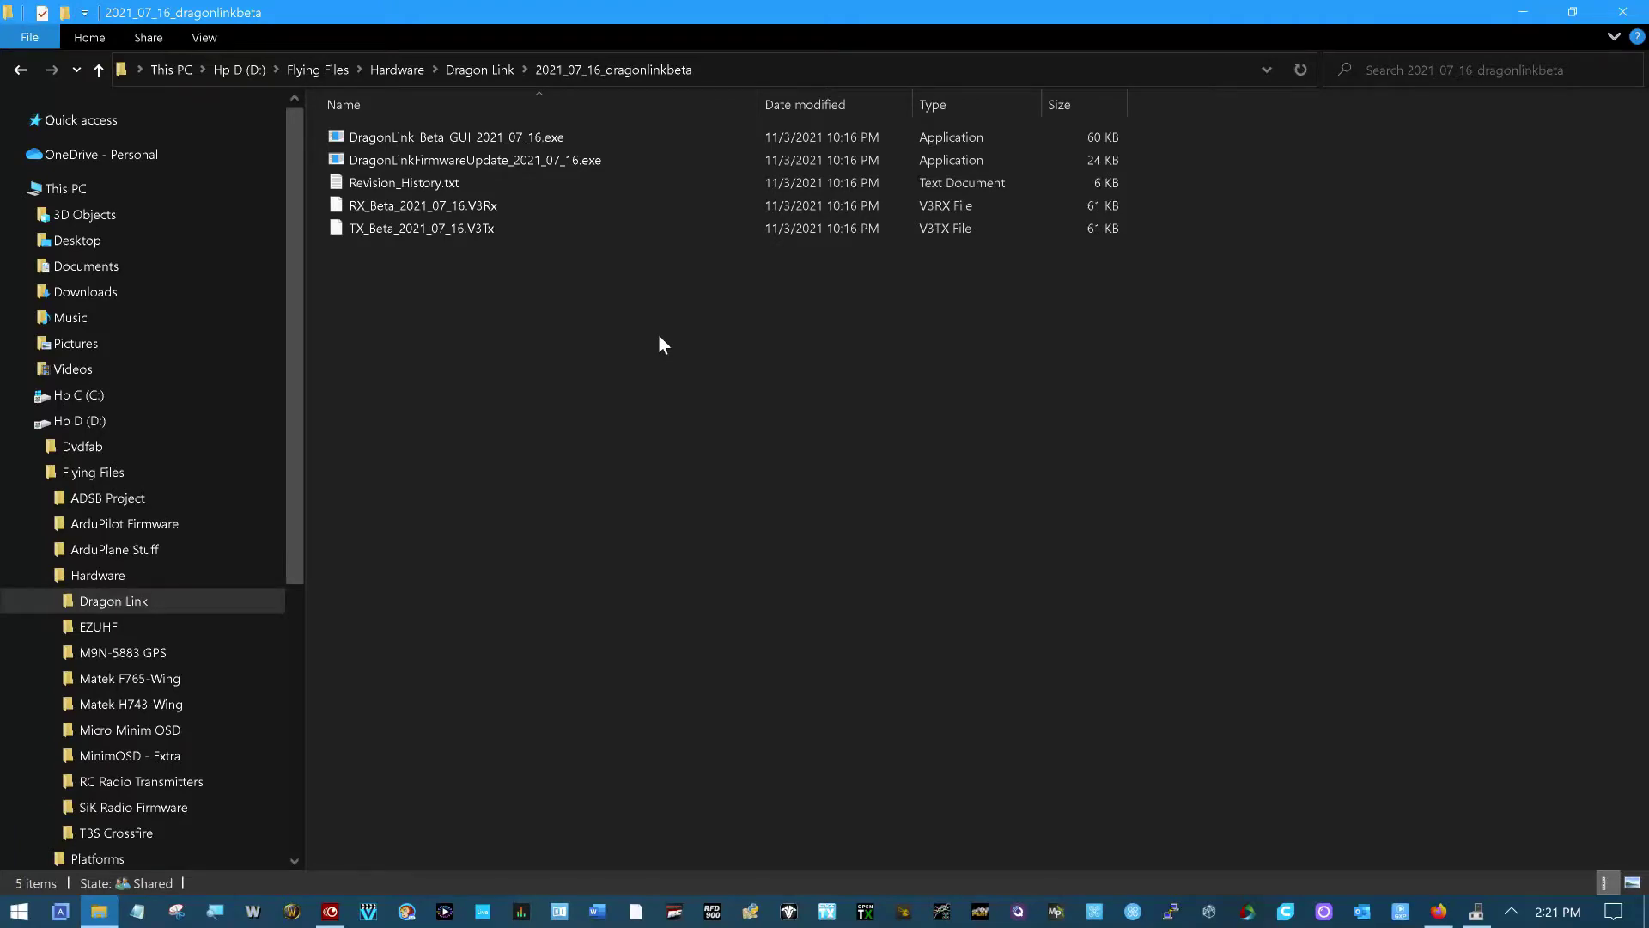
double_click(392, 181)
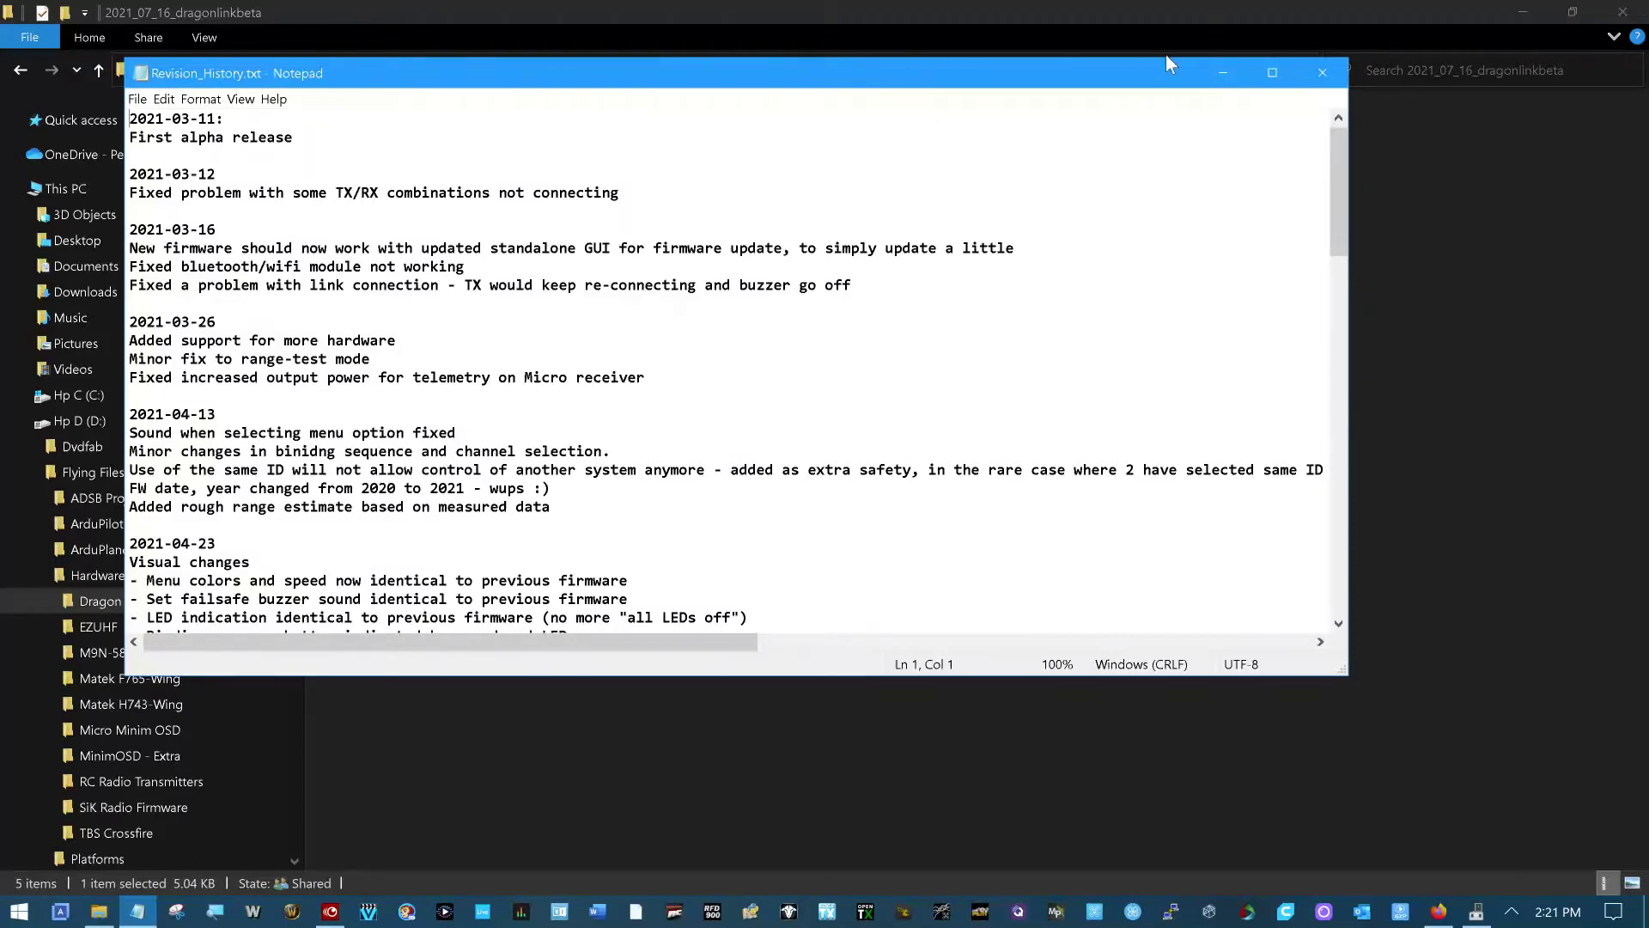
click(1325, 74)
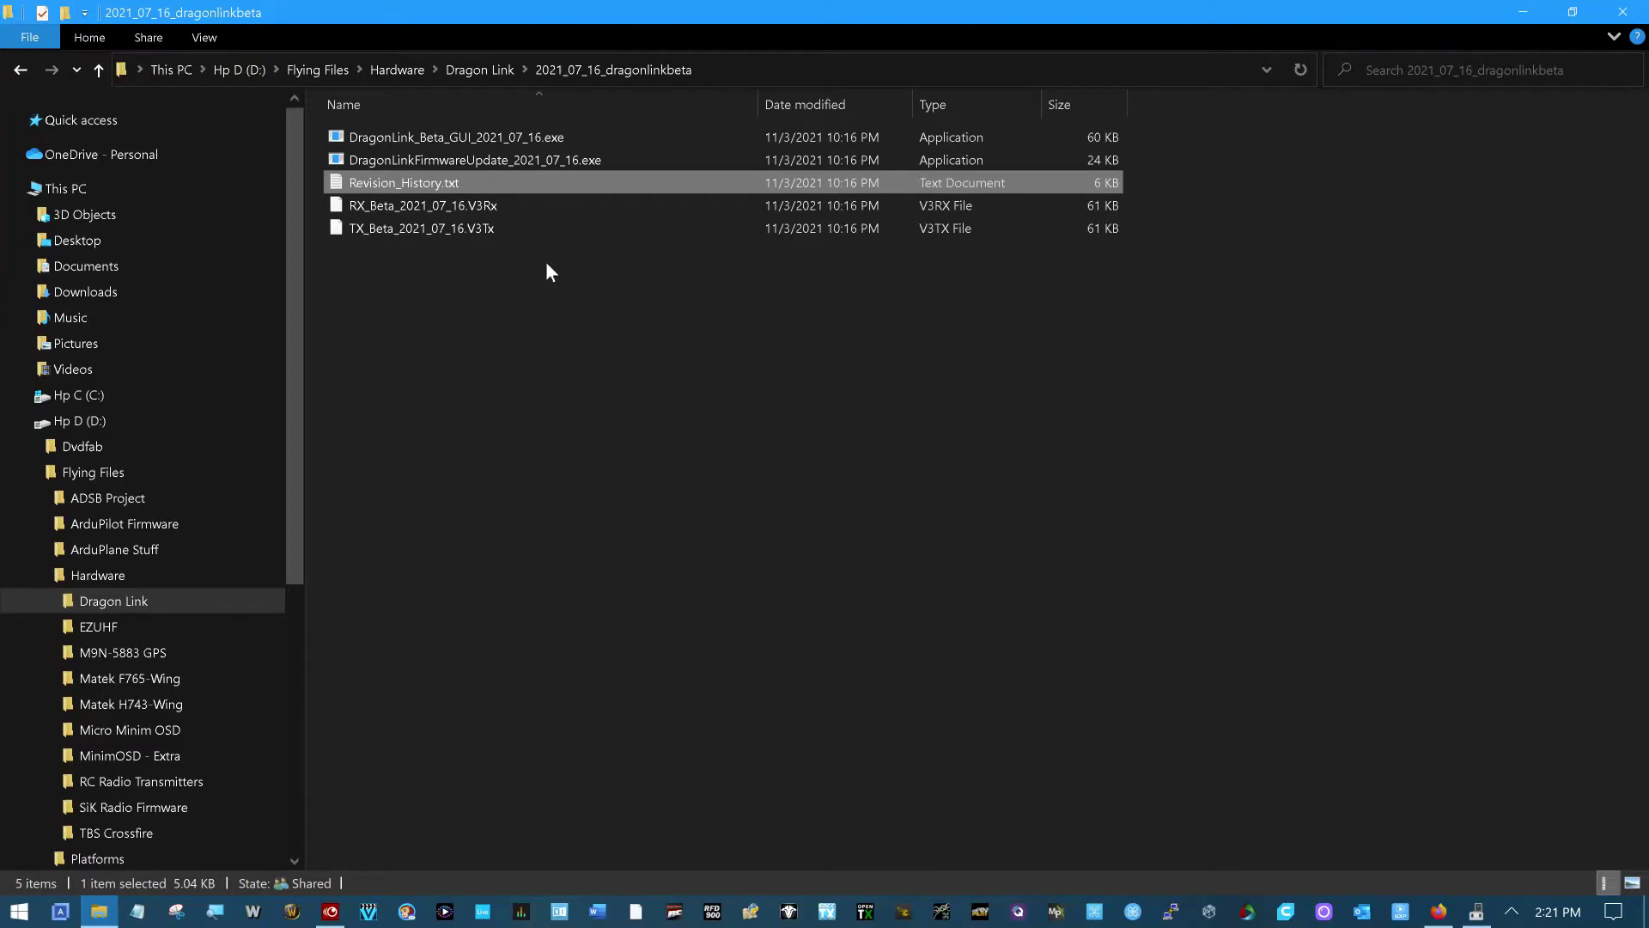
- Launch DragonLinkFirmwareUpdate_2021_07_16.exe and load TX_Beta_2021_07_16.V3Tx from the 2021_07_16_dragonlinkbeta folder as the firmware
double_click(505, 161)
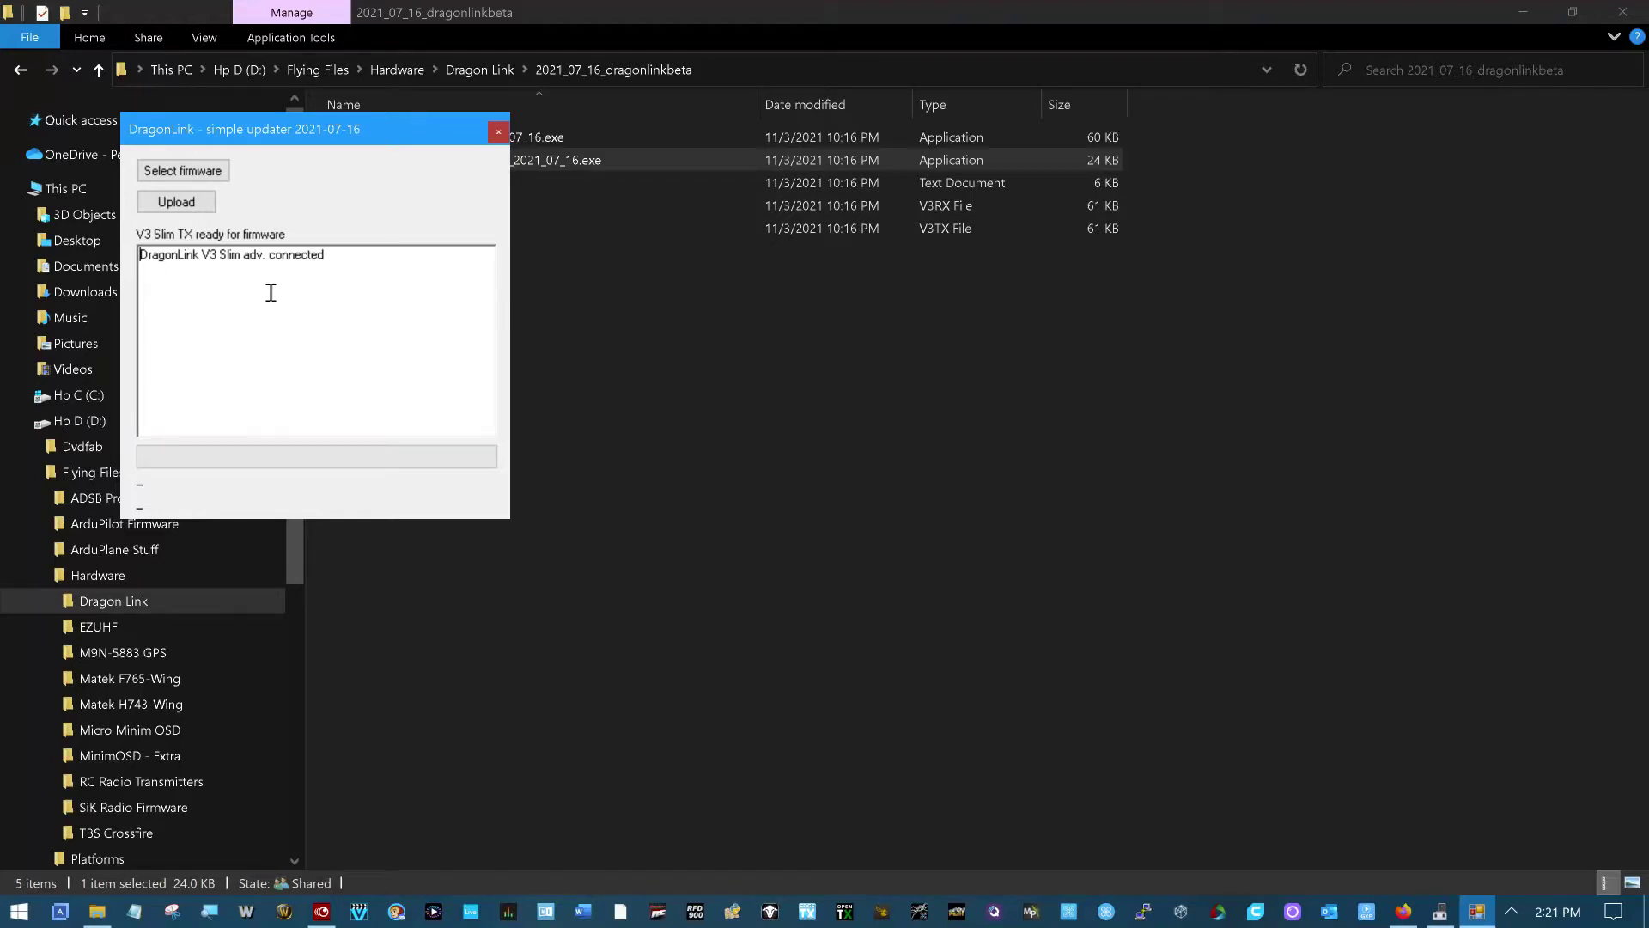
click(207, 170)
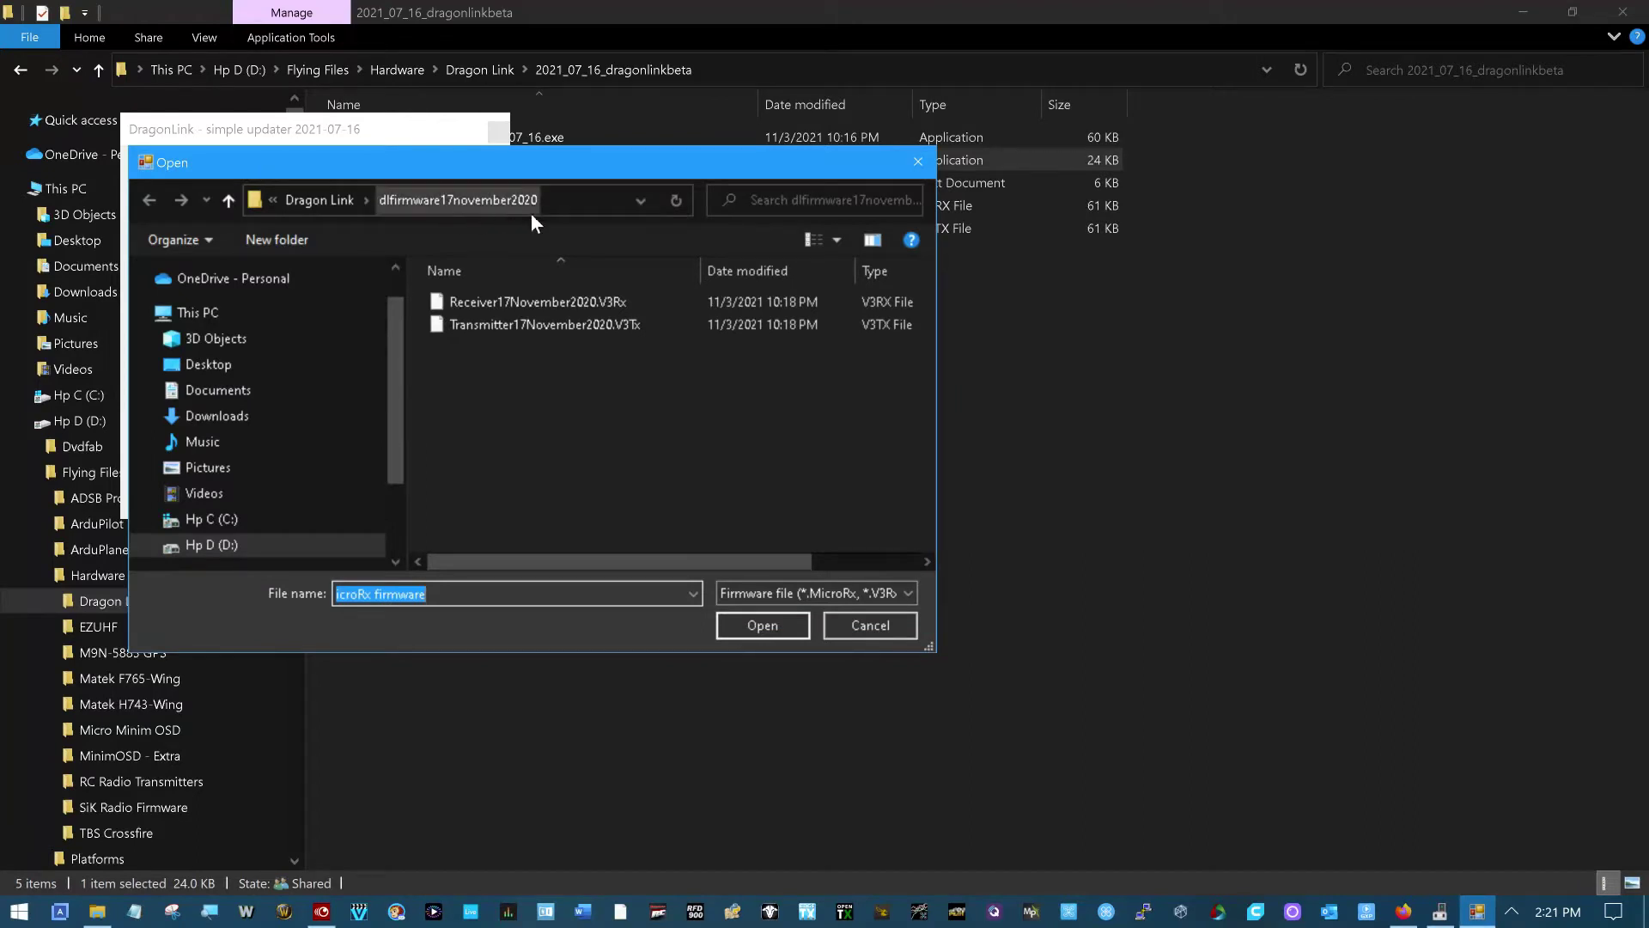
click(228, 201)
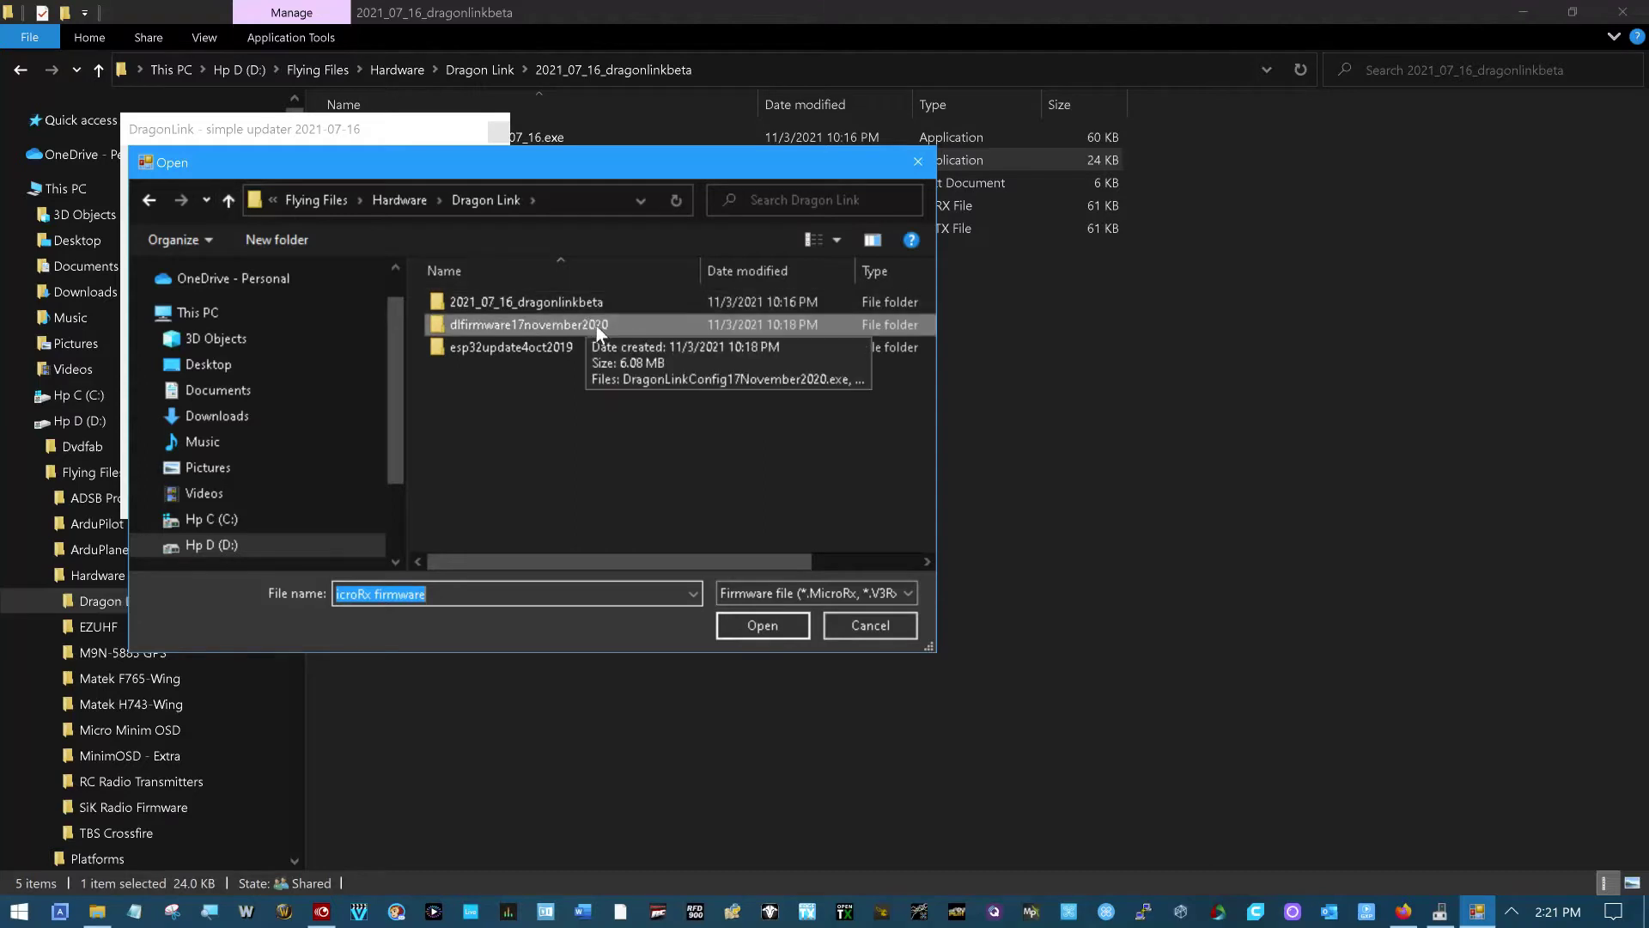
double_click(579, 298)
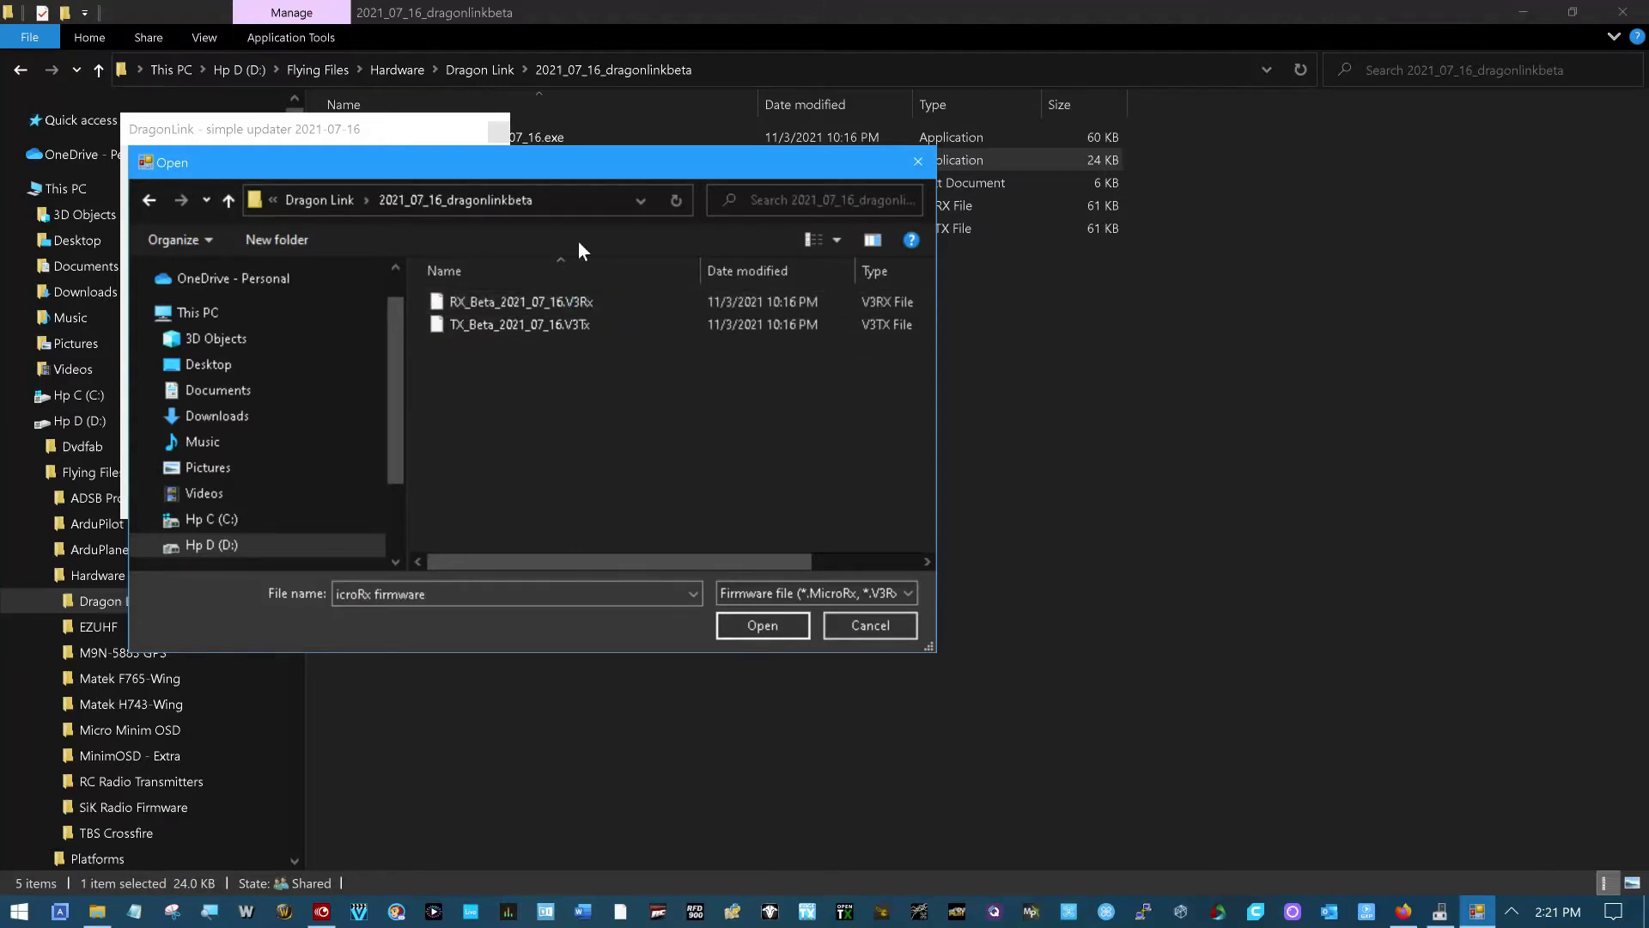
click(518, 327)
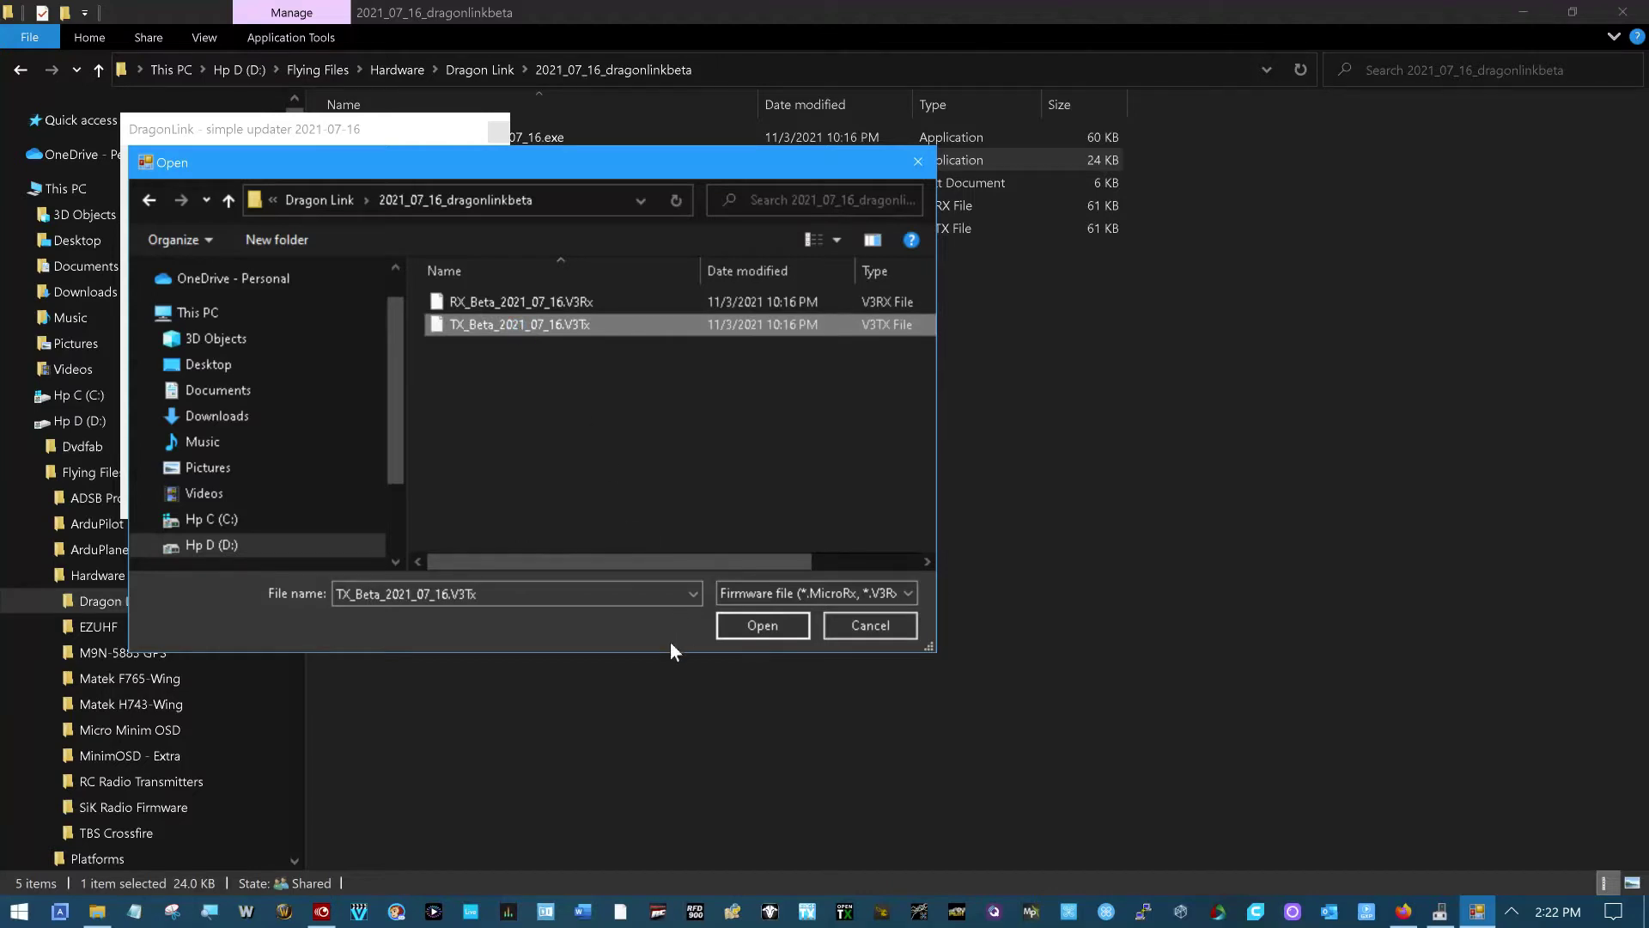
click(763, 626)
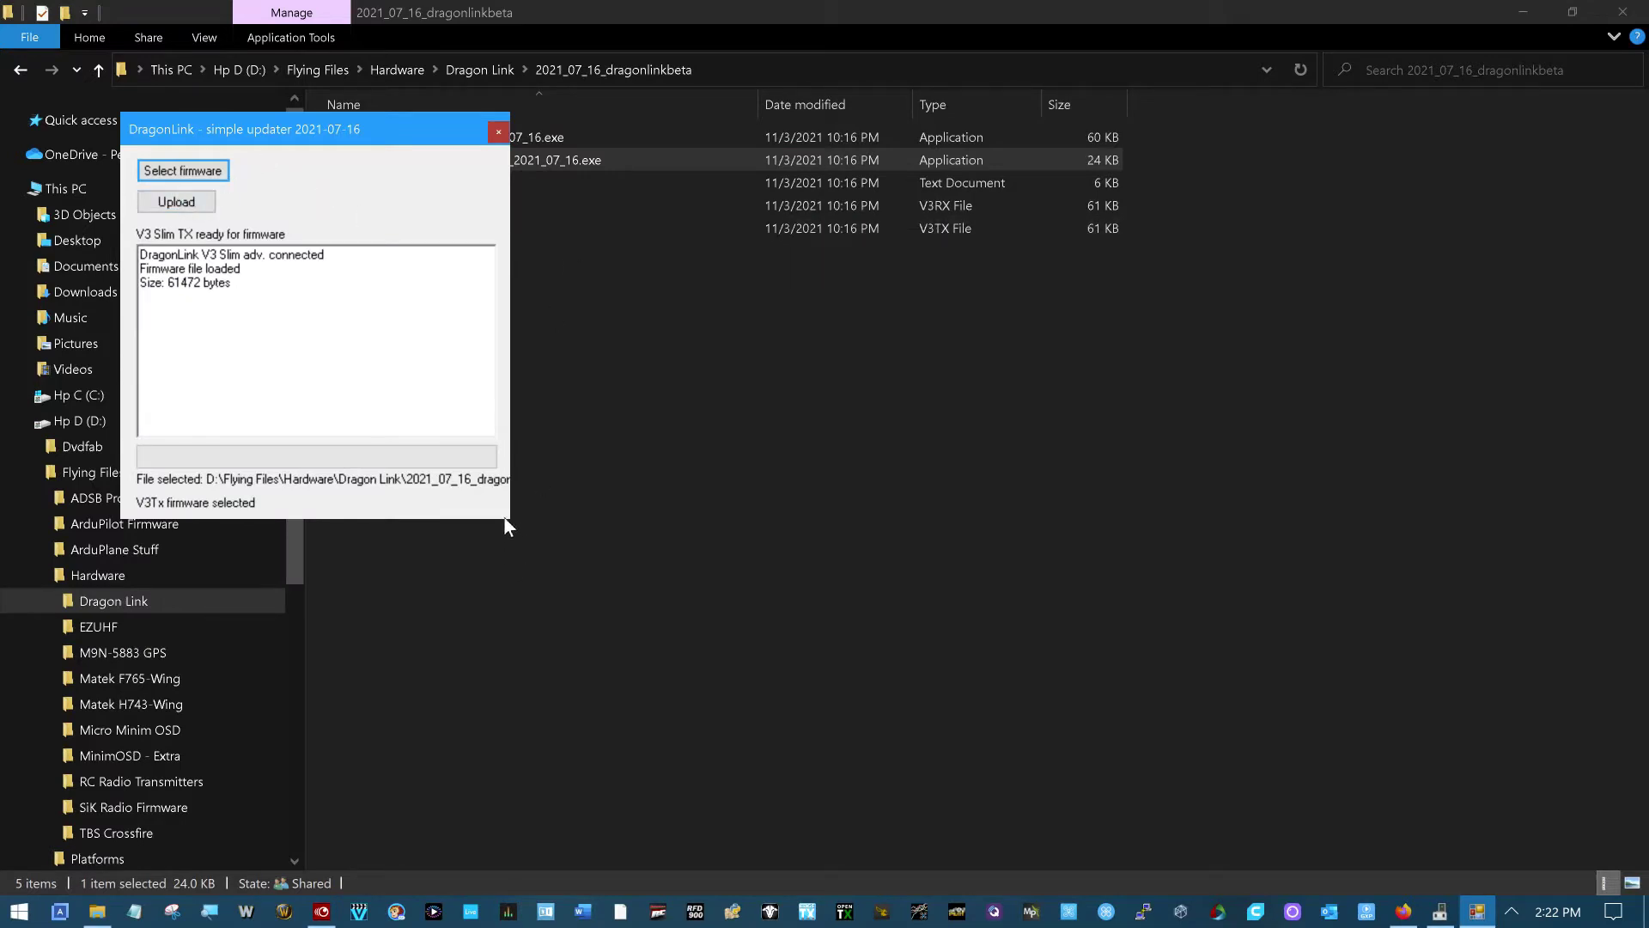
- Upload the loaded TX firmware to the Dragon Link transmitter and close the updater
drag(310, 121, 873, 305)
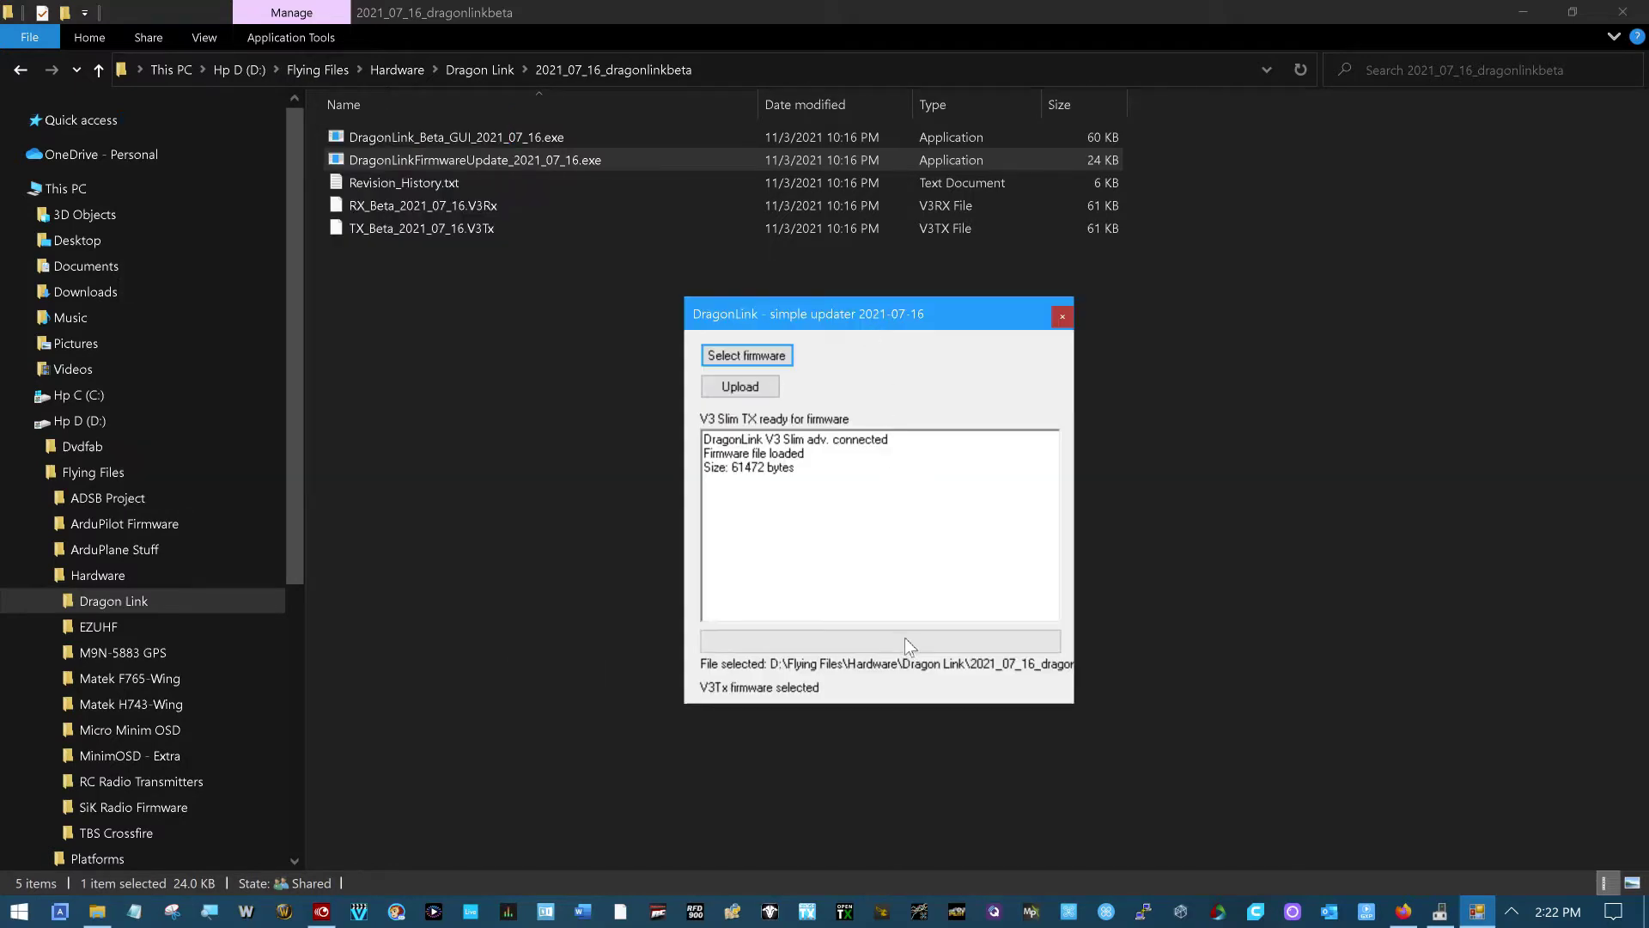
click(722, 388)
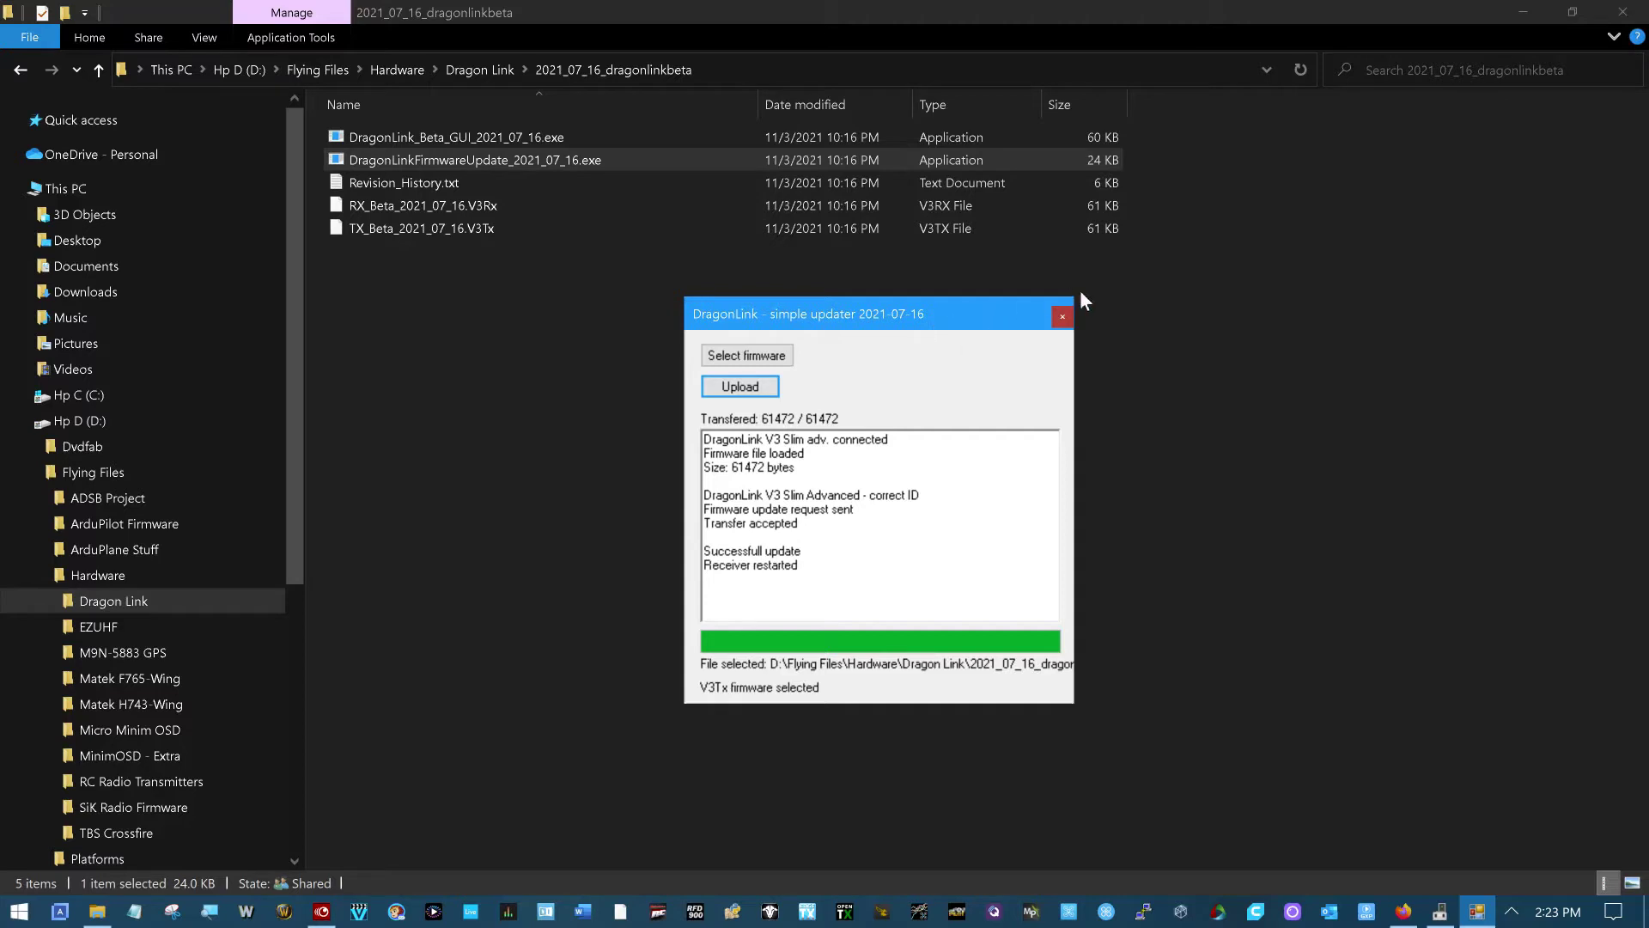
click(1062, 320)
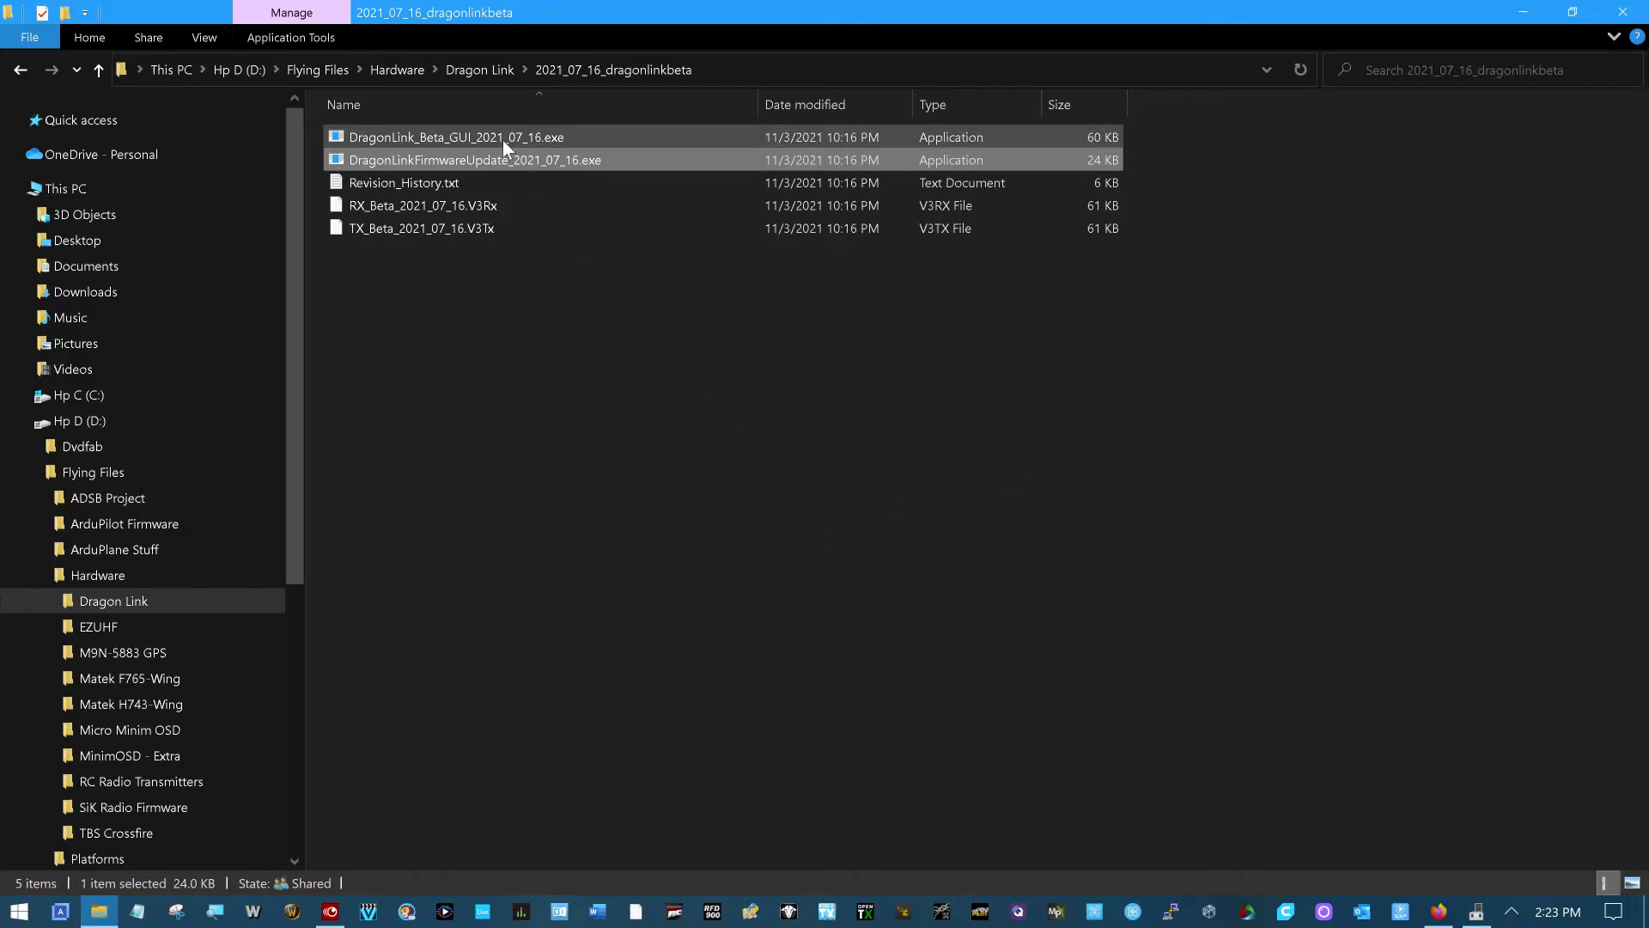
- Launch DragonLink_Beta_GUI_2021_07_16.exe, examine the transmitter's range estimates and RF settings, and maximize the window
mouse_move(503, 141)
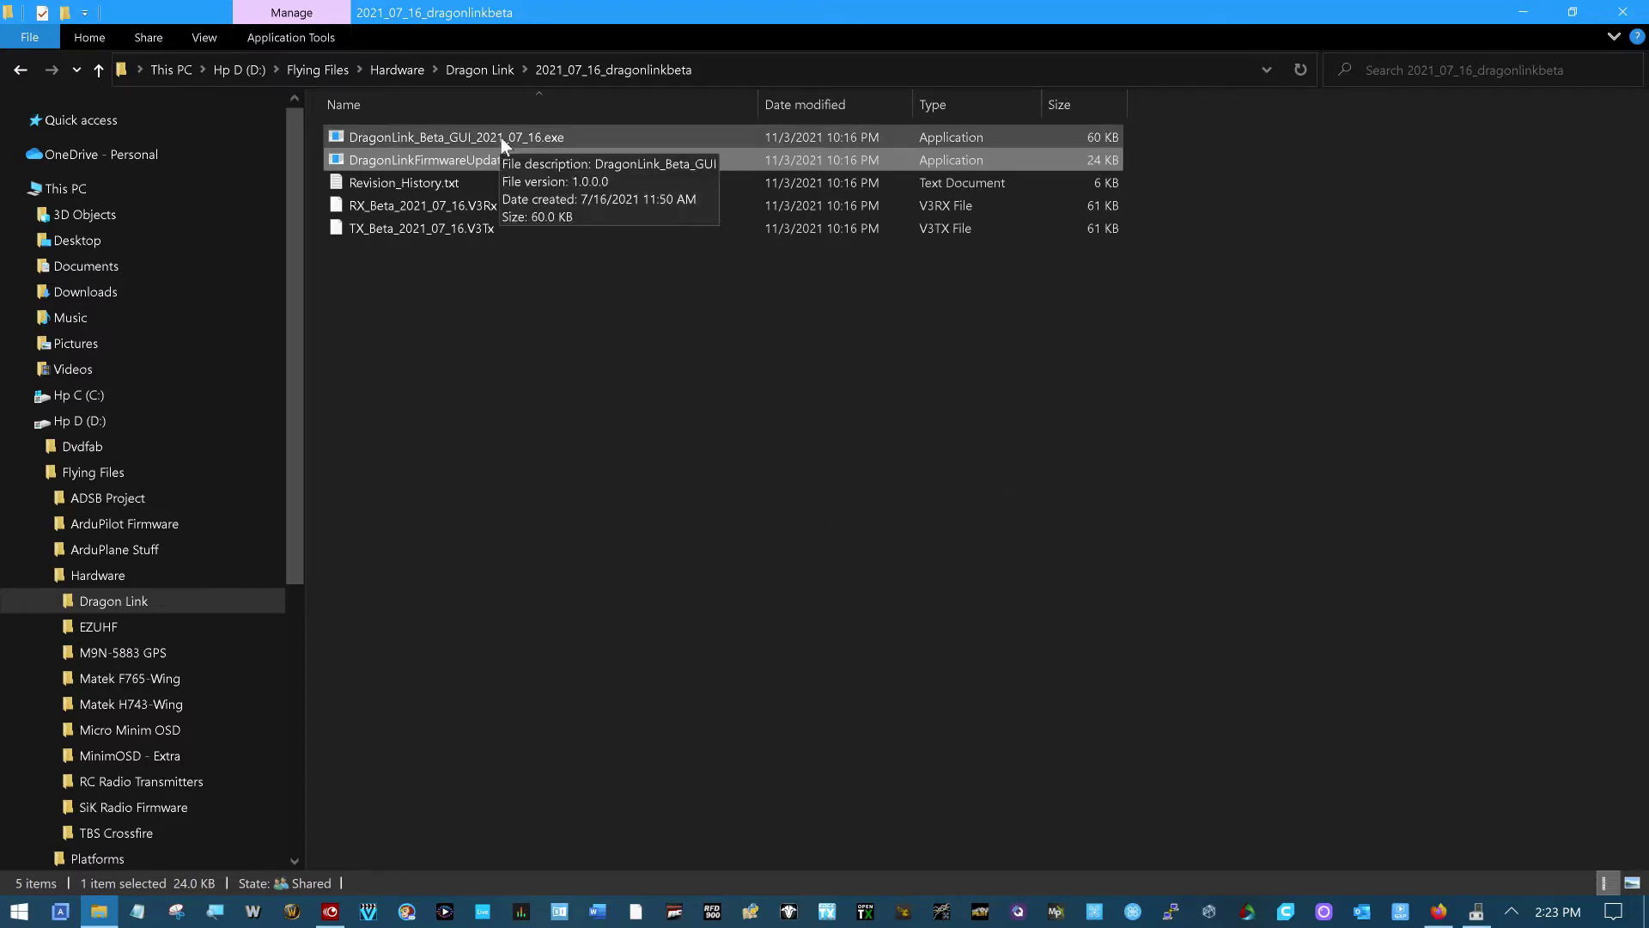
double_click(501, 138)
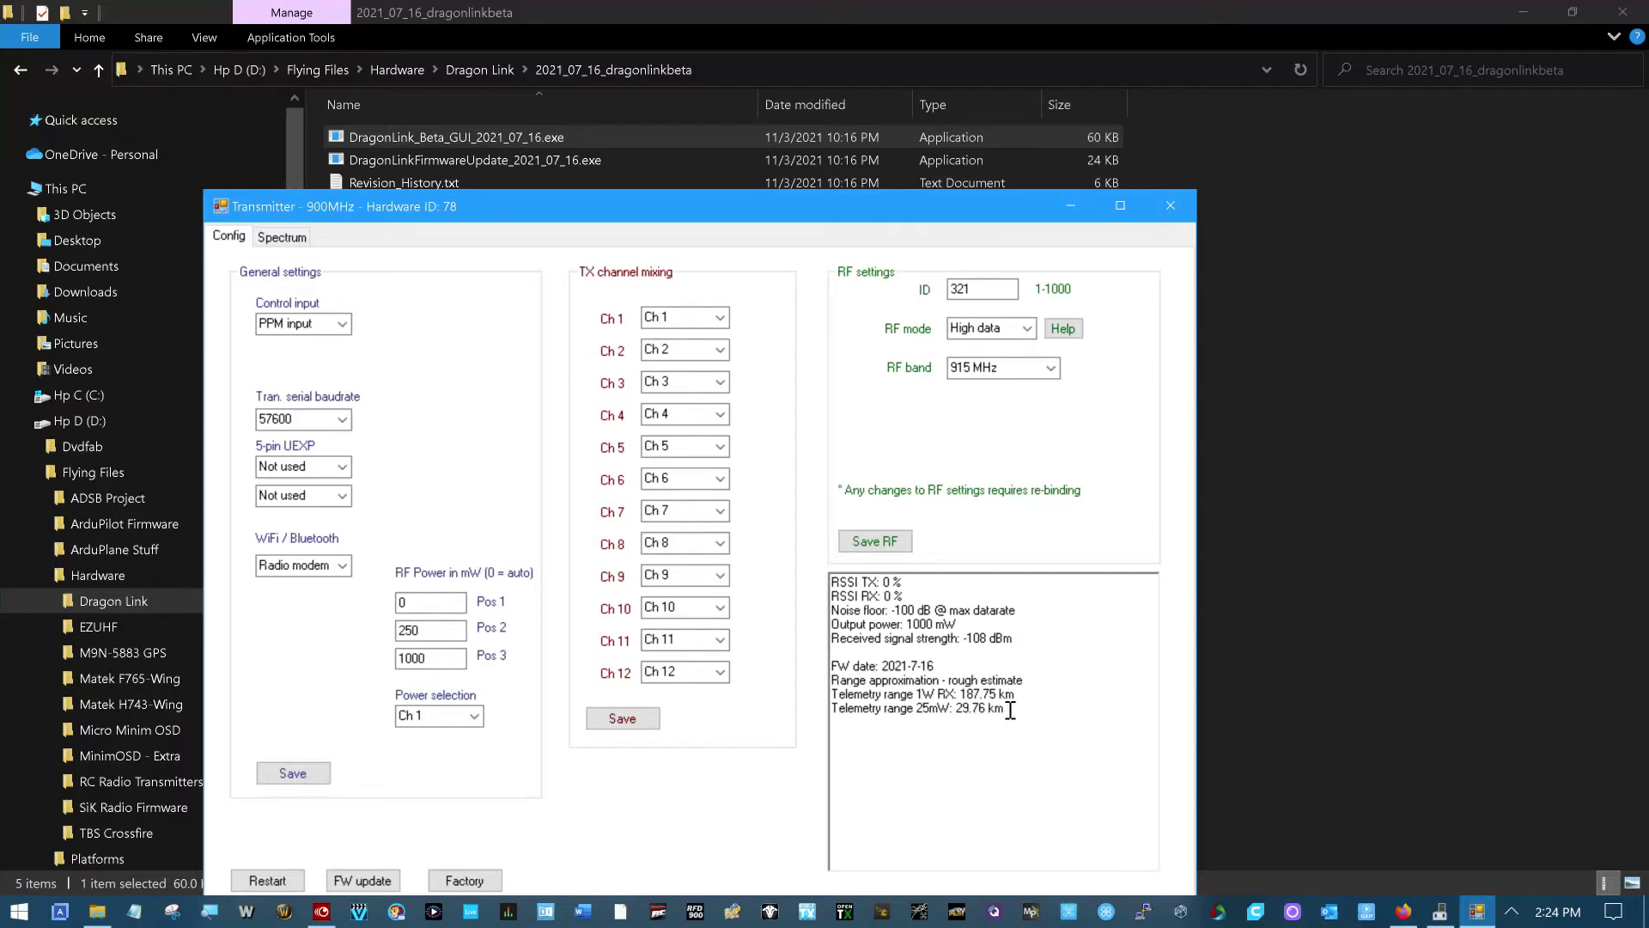
shift+click(934, 715)
drag(935, 714, 993, 725)
click(994, 725)
click(980, 287)
click(1120, 206)
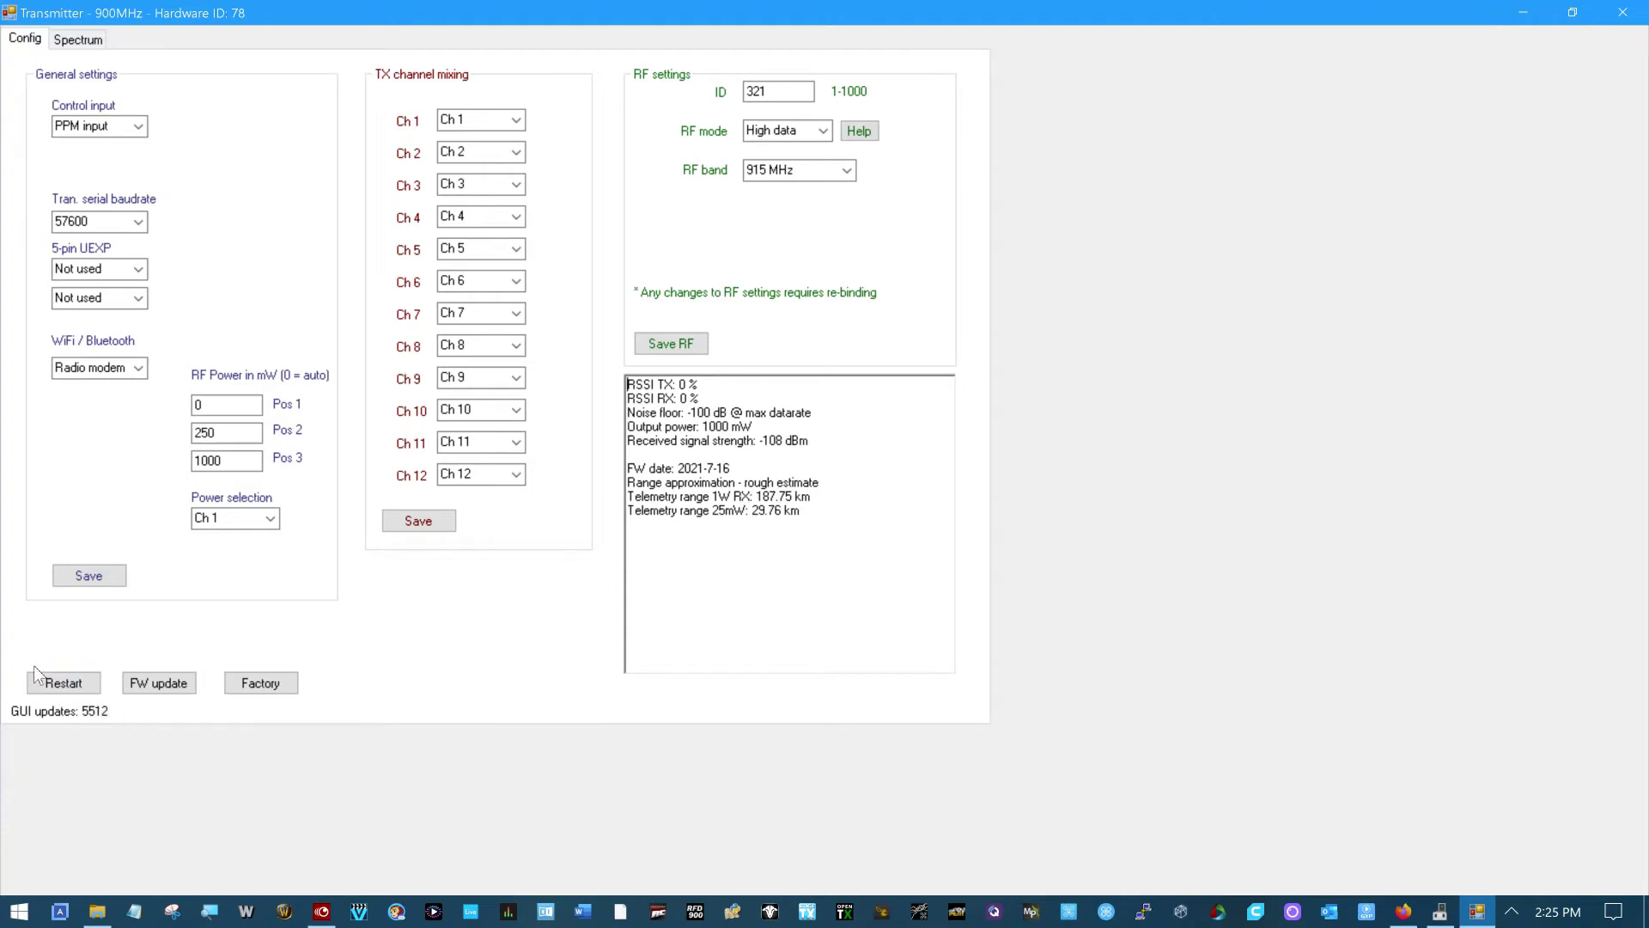
- Consult the post-update instructions on the web page and try resetting the transmitter to factory settings in the configuration tool
click(1404, 910)
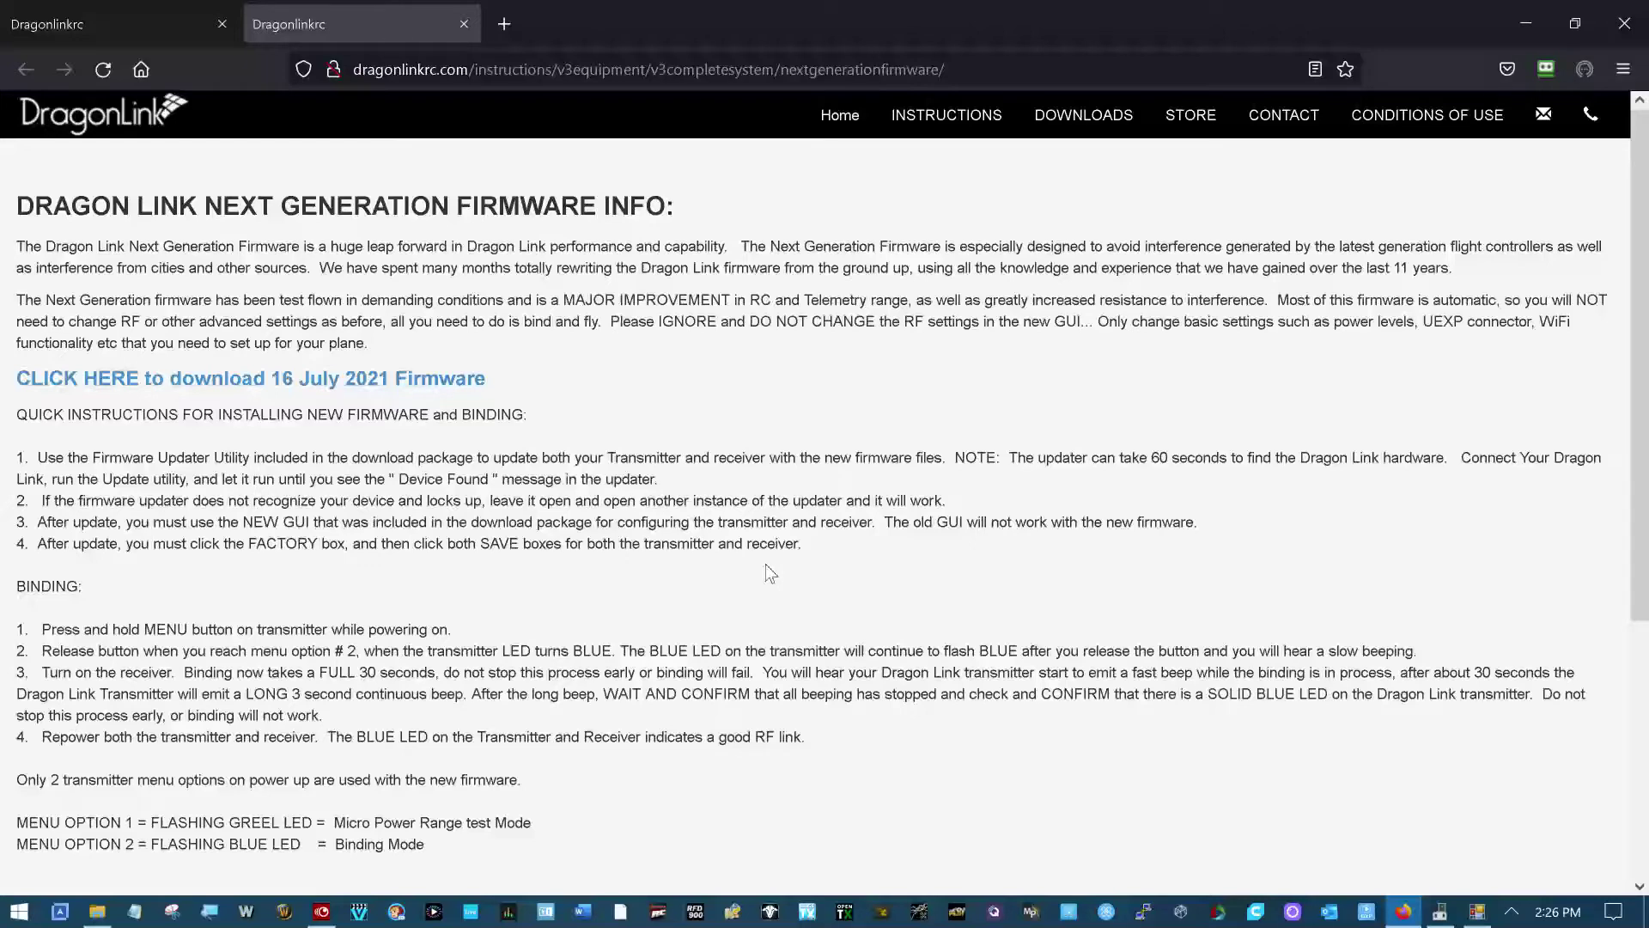
click(1486, 918)
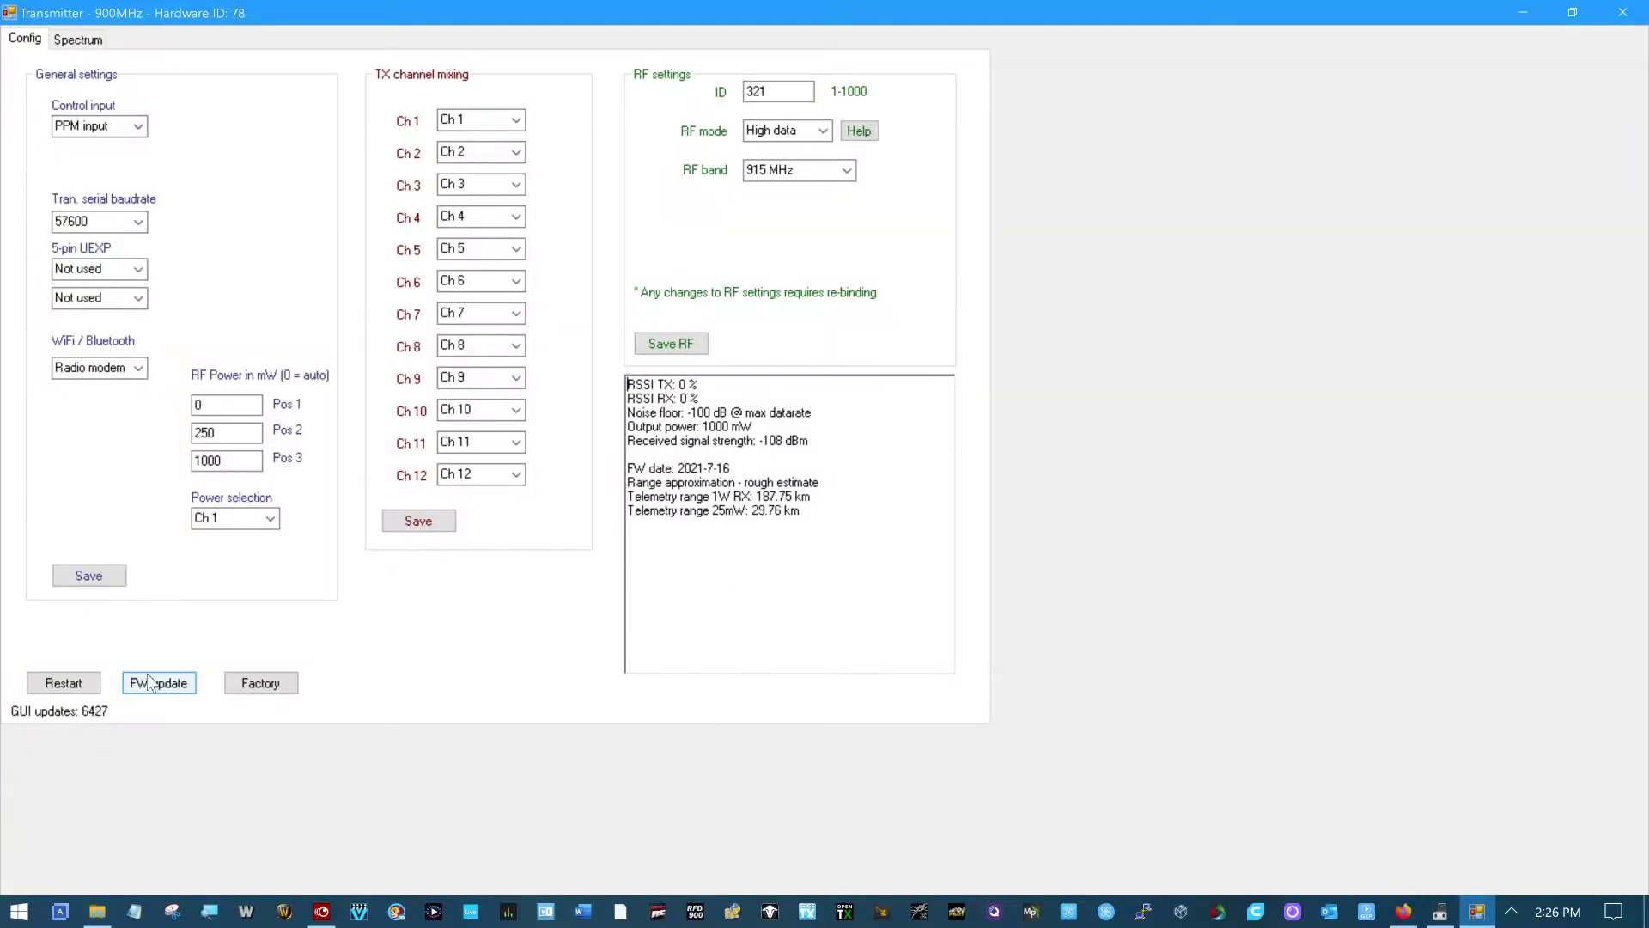
click(262, 683)
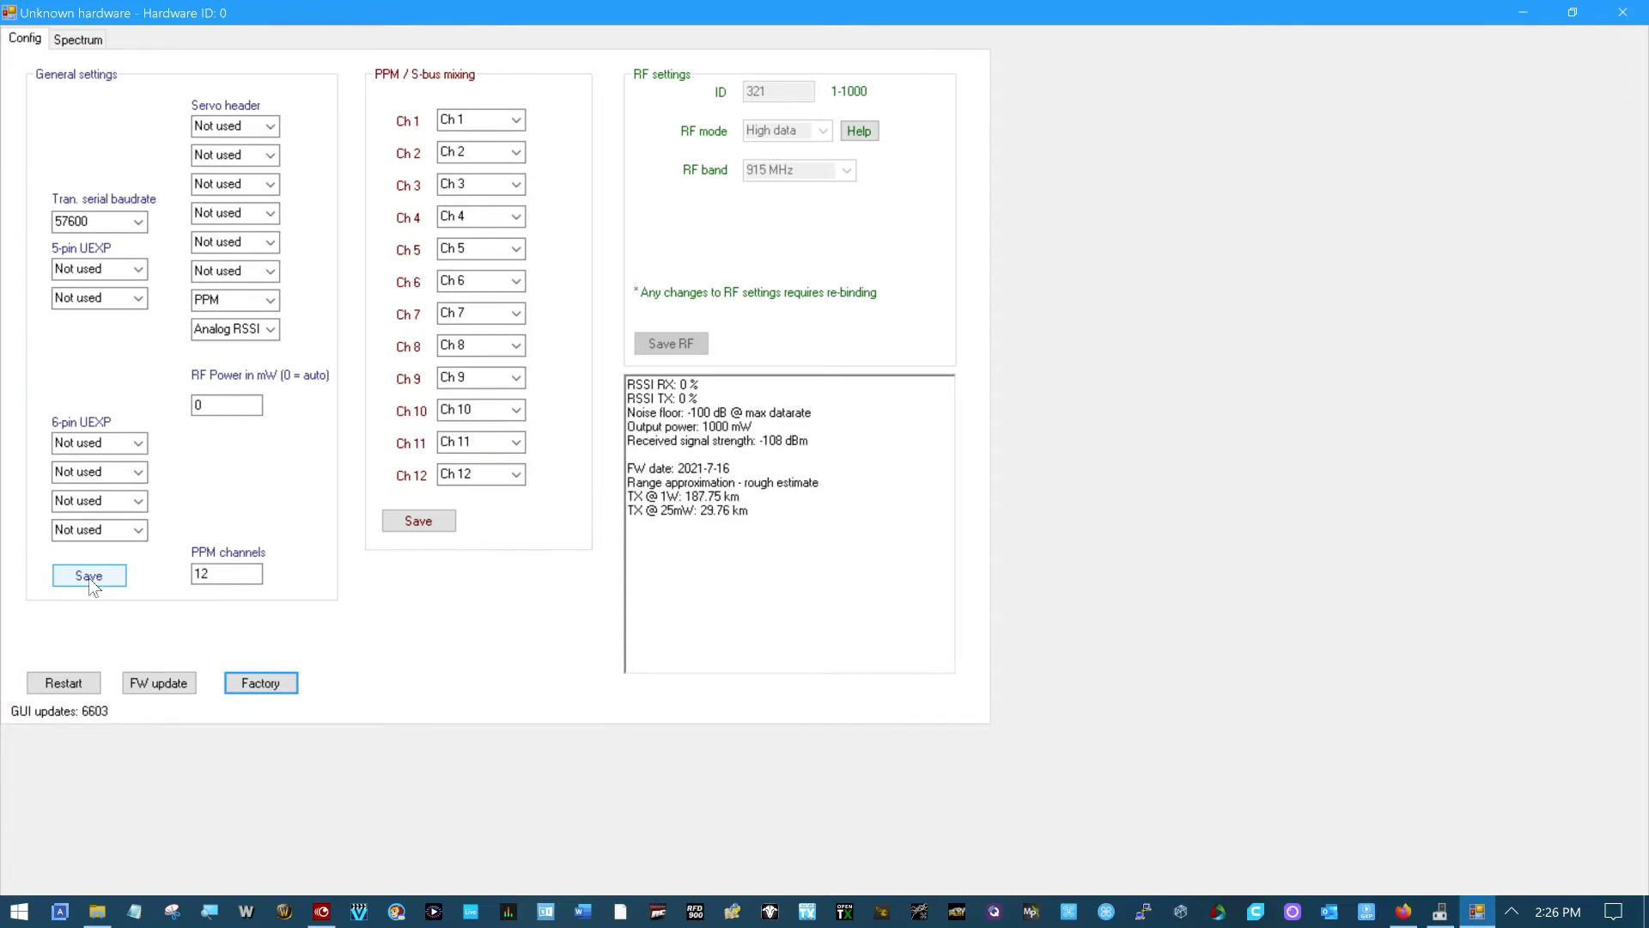
click(1623, 12)
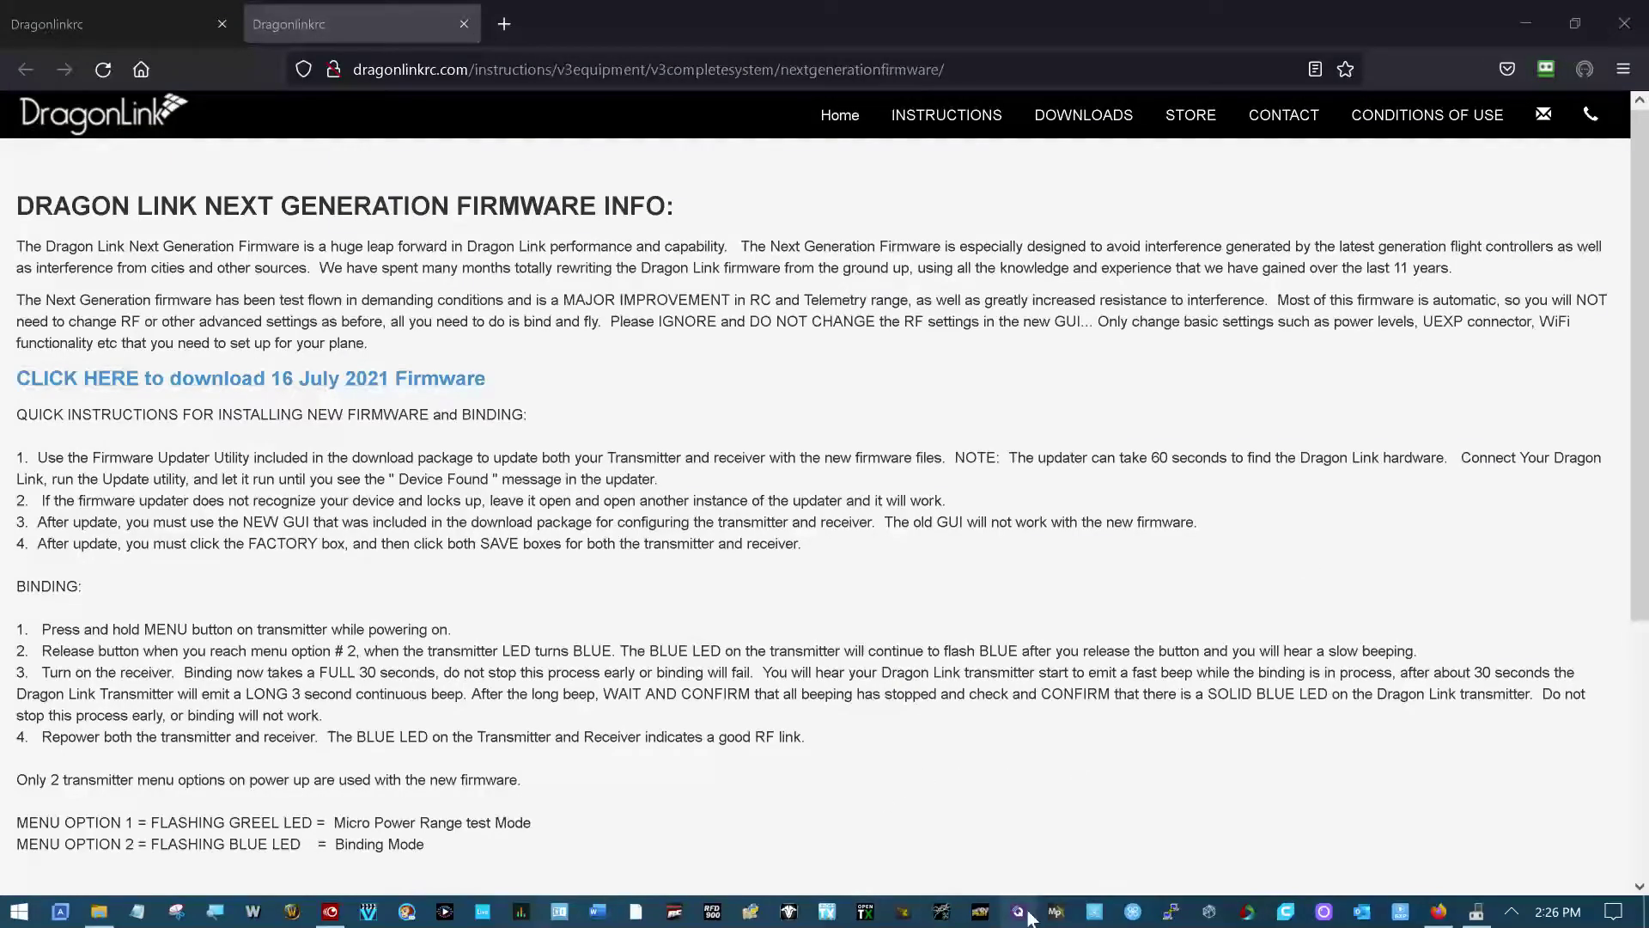
- Relaunch DragonLink_Beta_GUI_2021_07_16.exe to check the hardware connection, and close its window
click(99, 911)
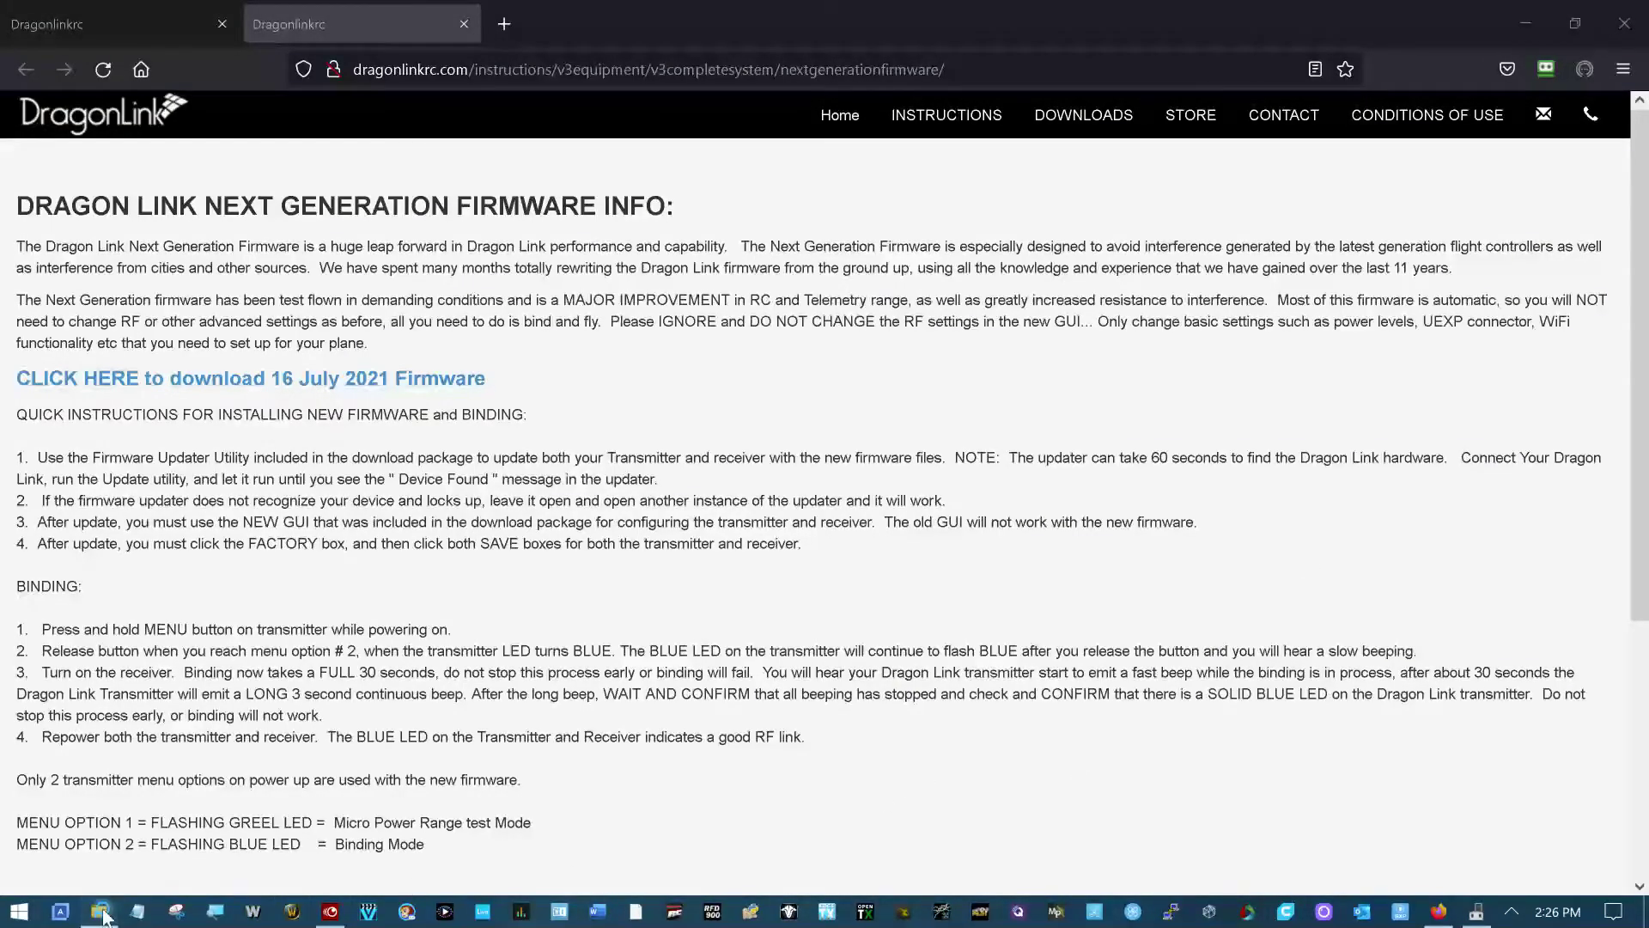
double_click(545, 136)
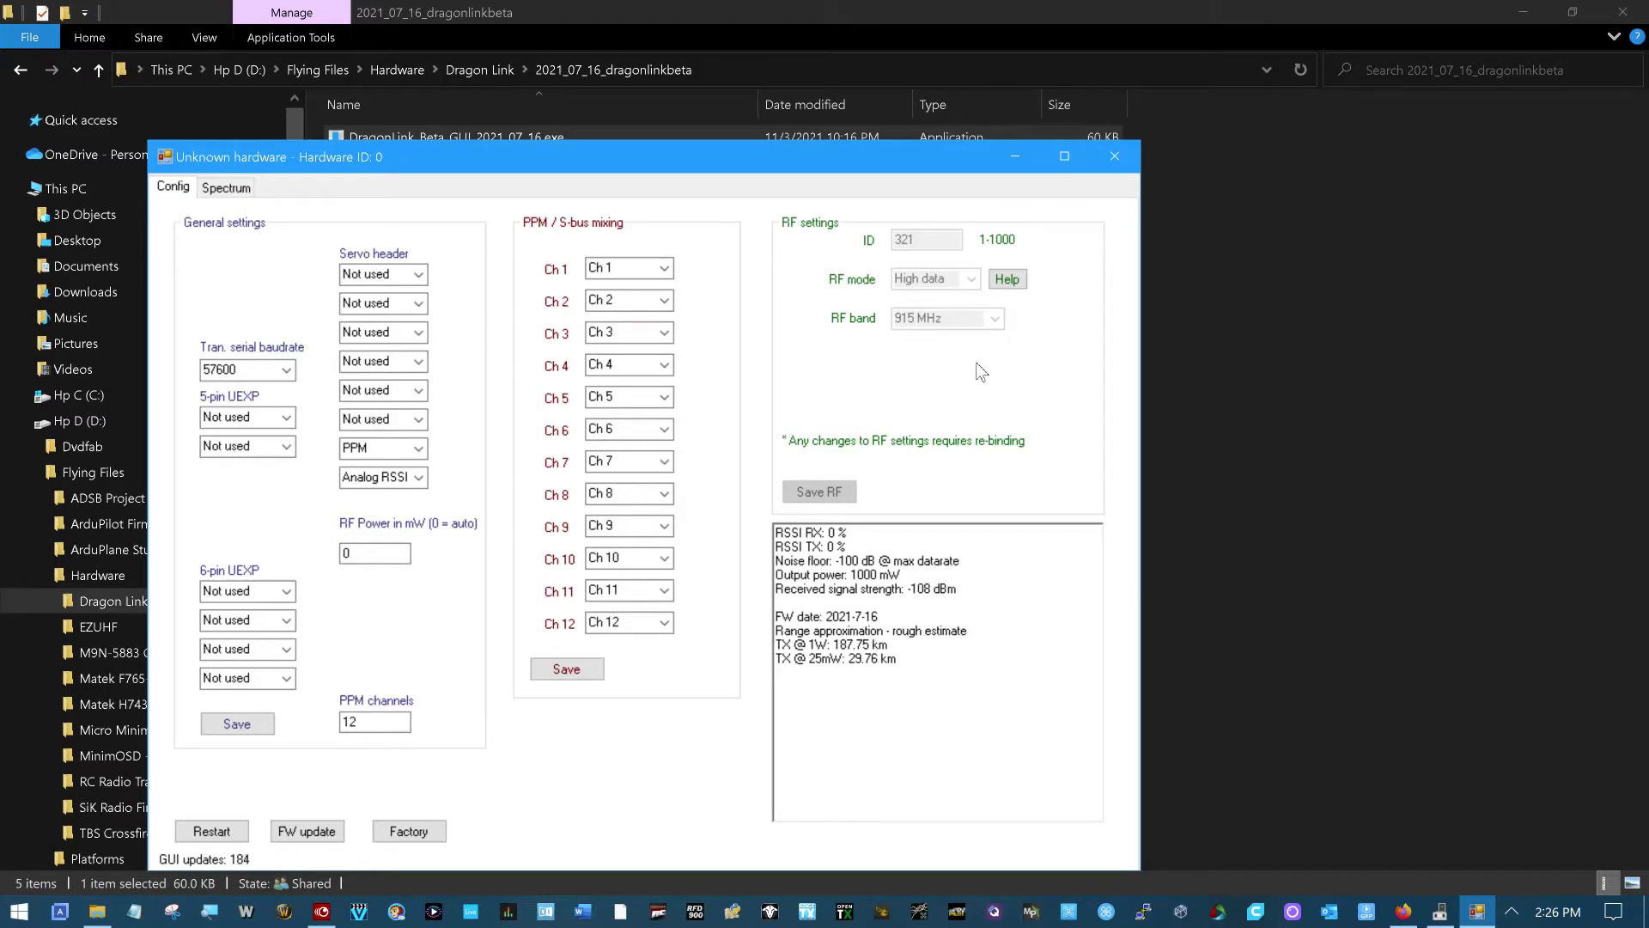
click(1114, 156)
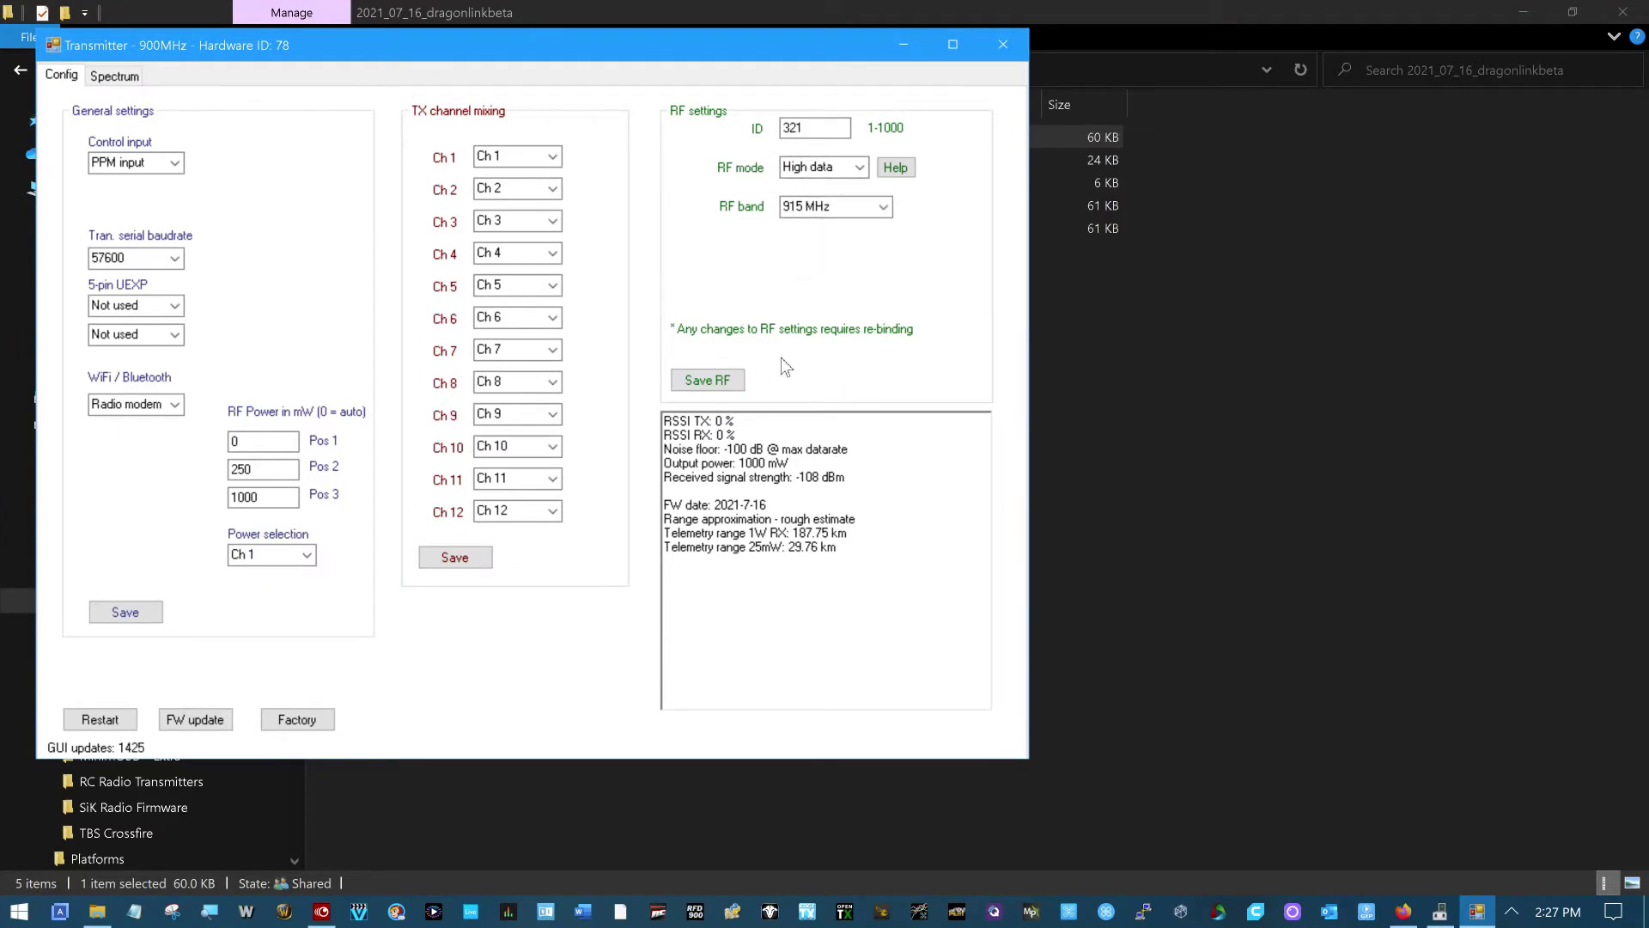
- Reset the transmitter to factory settings, save the general and channel mixing settings, and try to save the RF settings
click(299, 722)
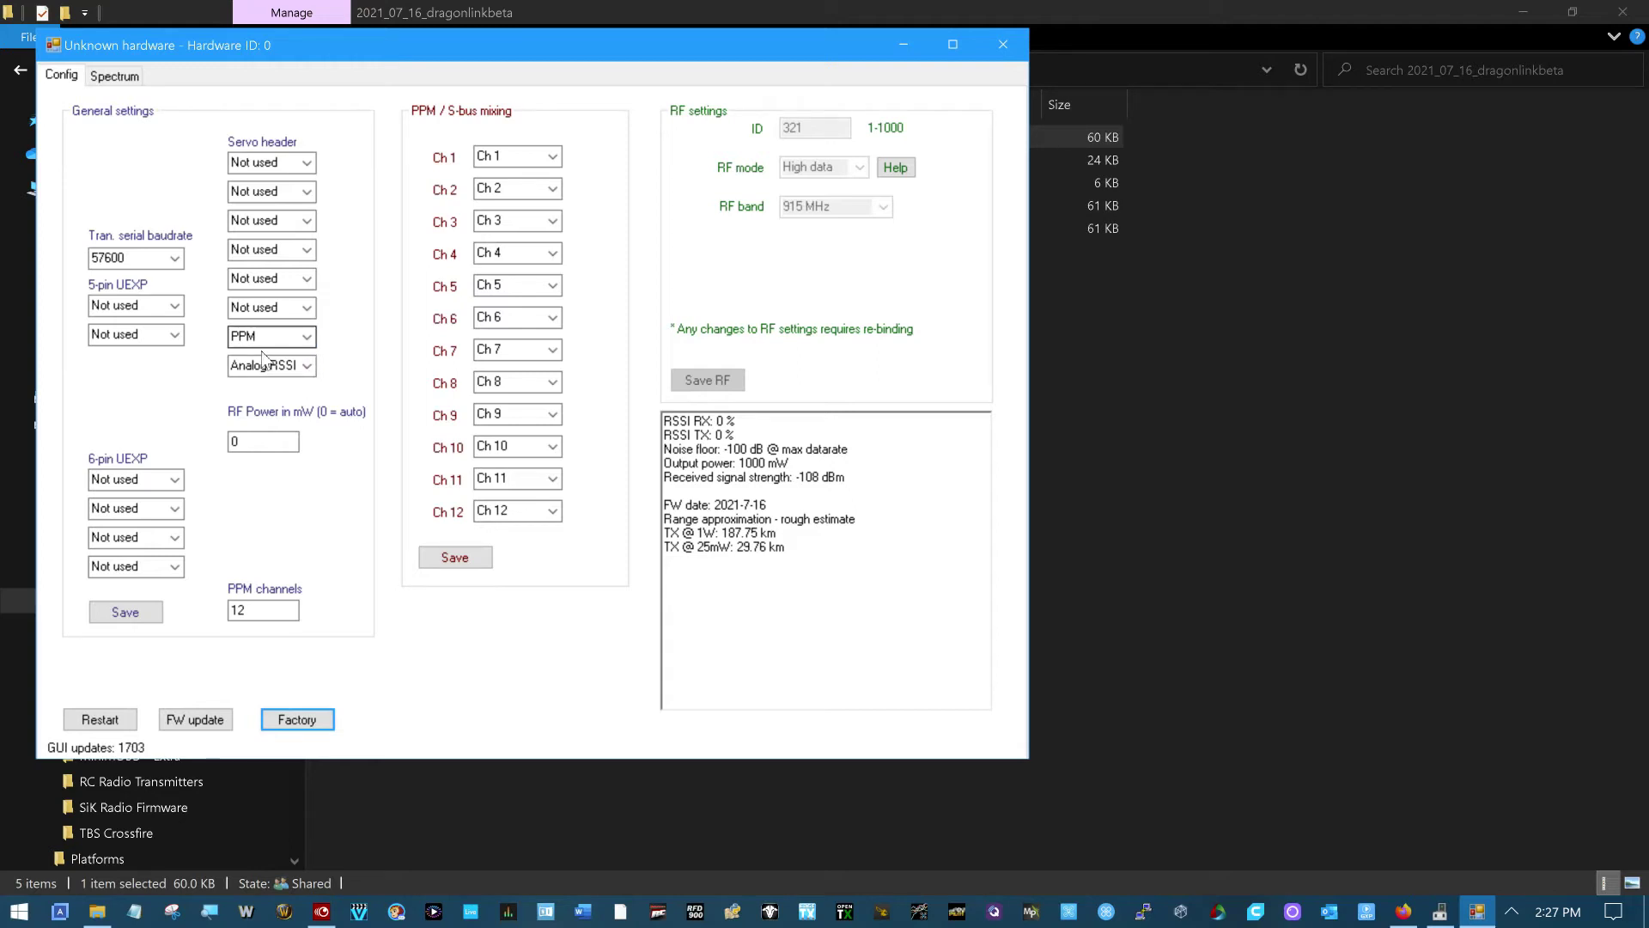
click(120, 610)
click(122, 610)
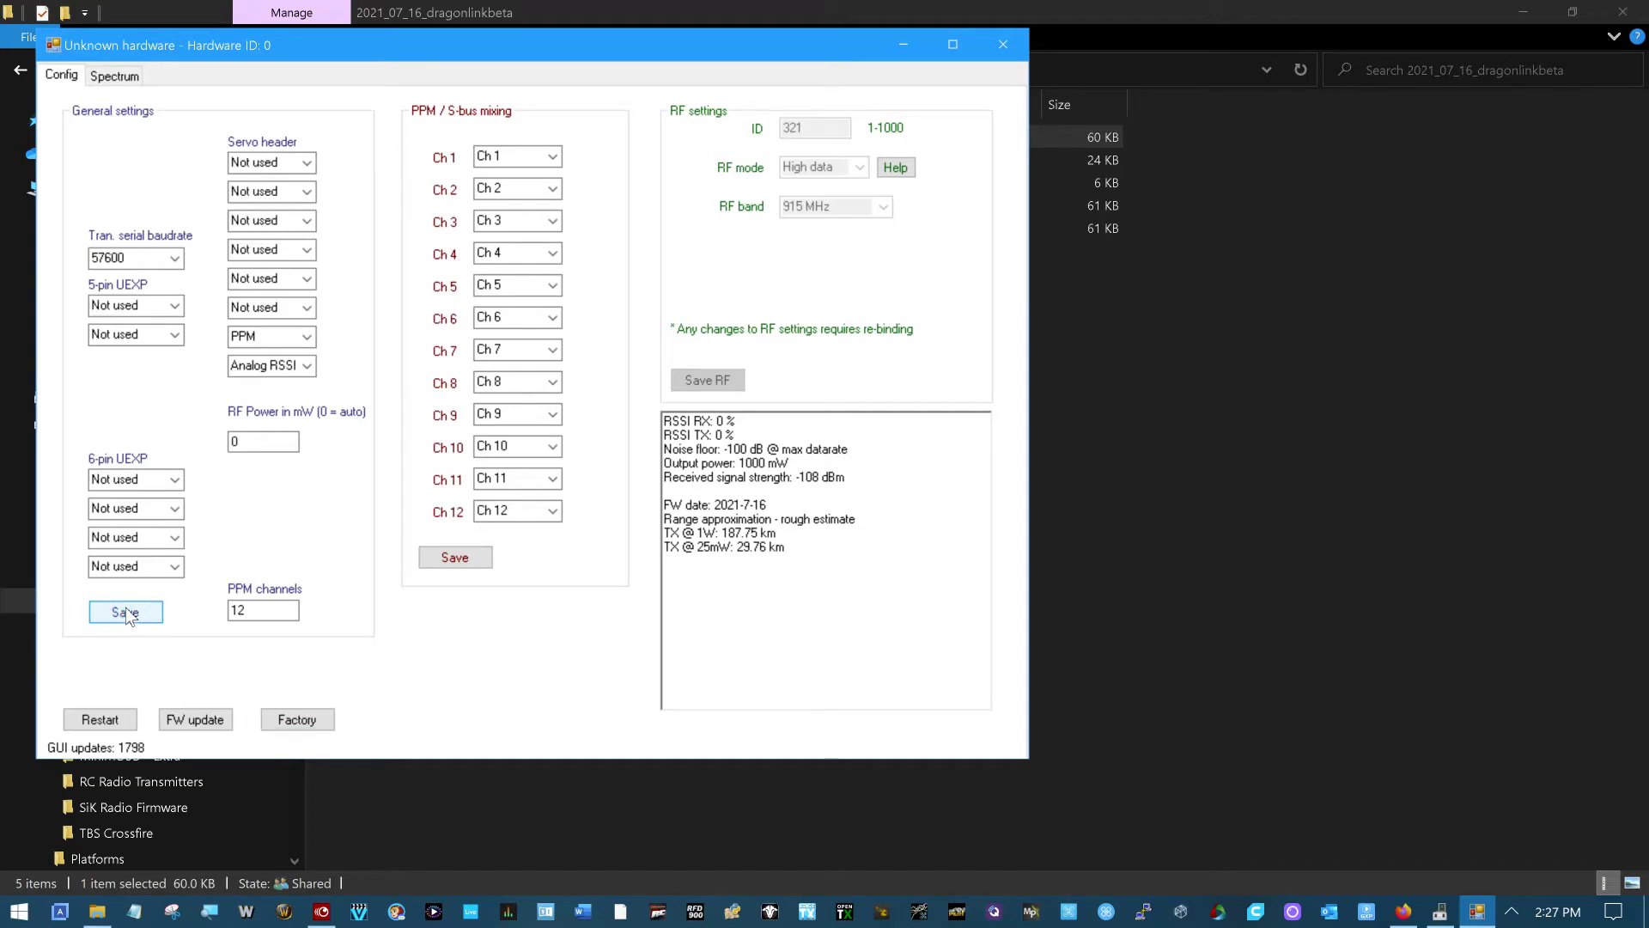
click(437, 560)
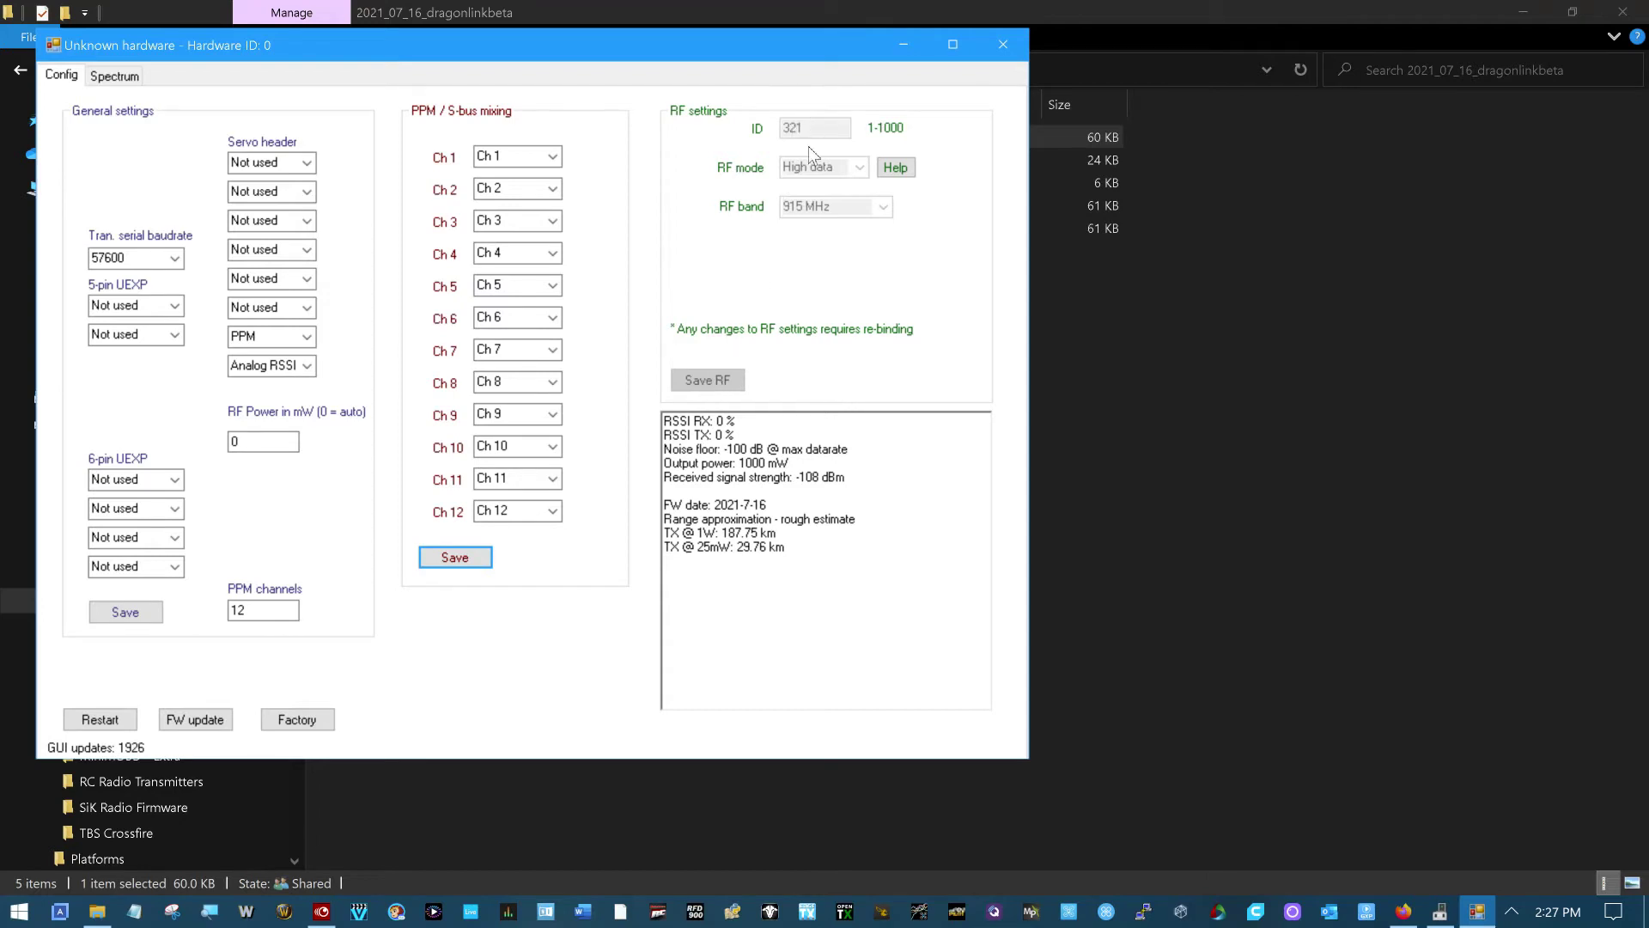
click(697, 370)
- Show the spectrum graph in a maximized window and try to start a new scan of the 915 MHz band
click(115, 77)
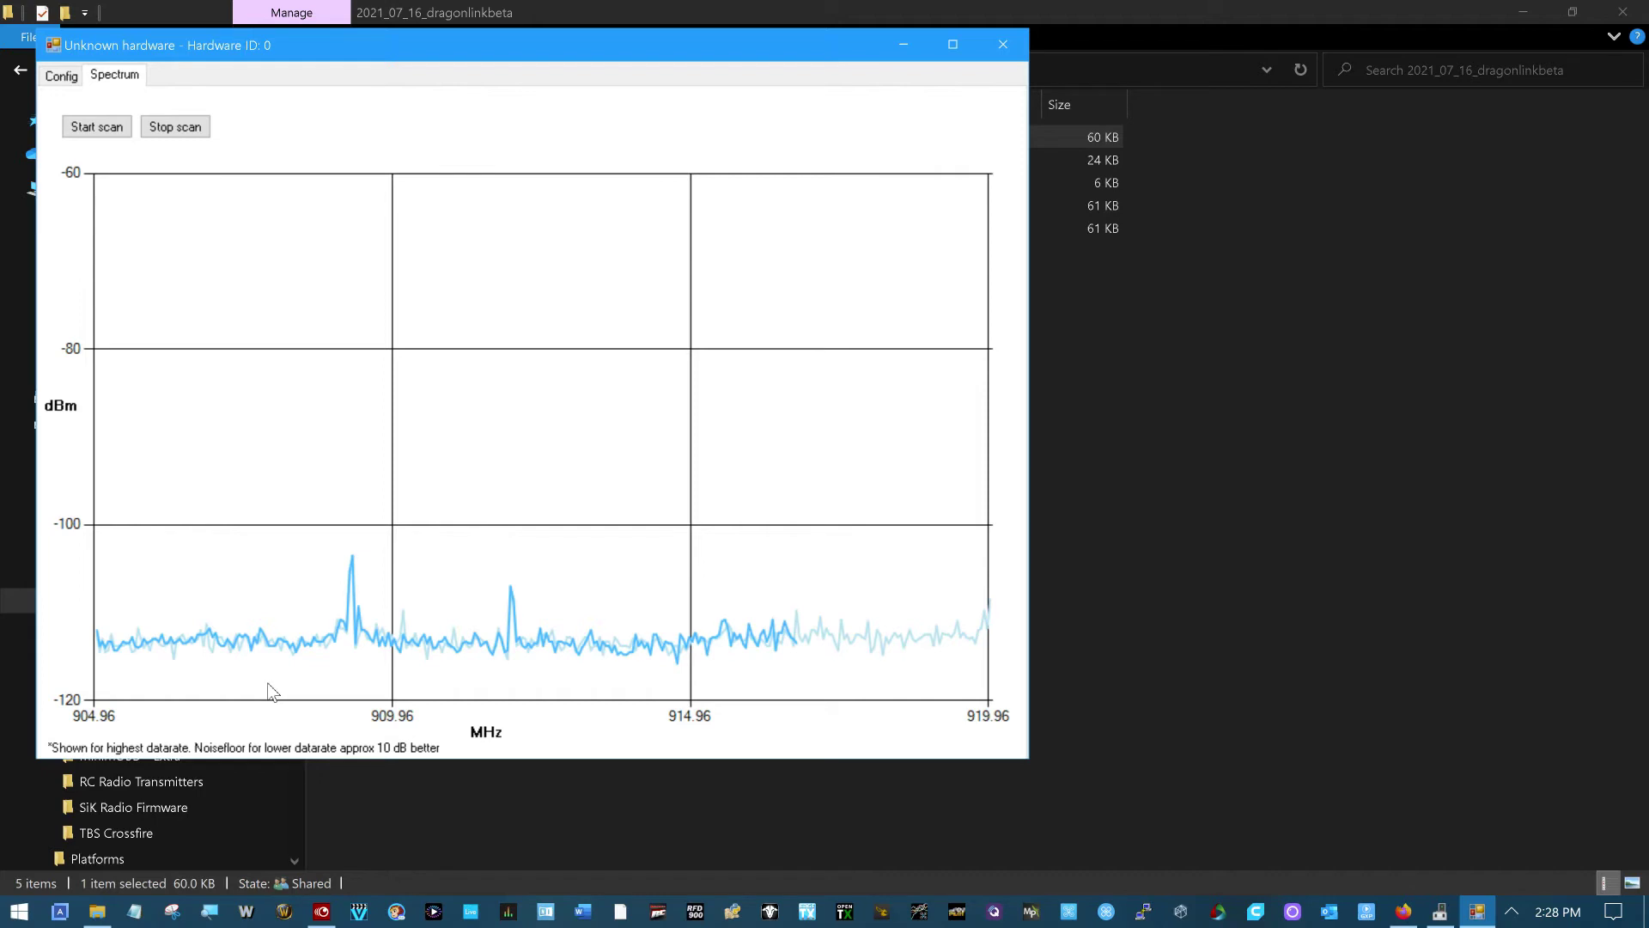
click(955, 42)
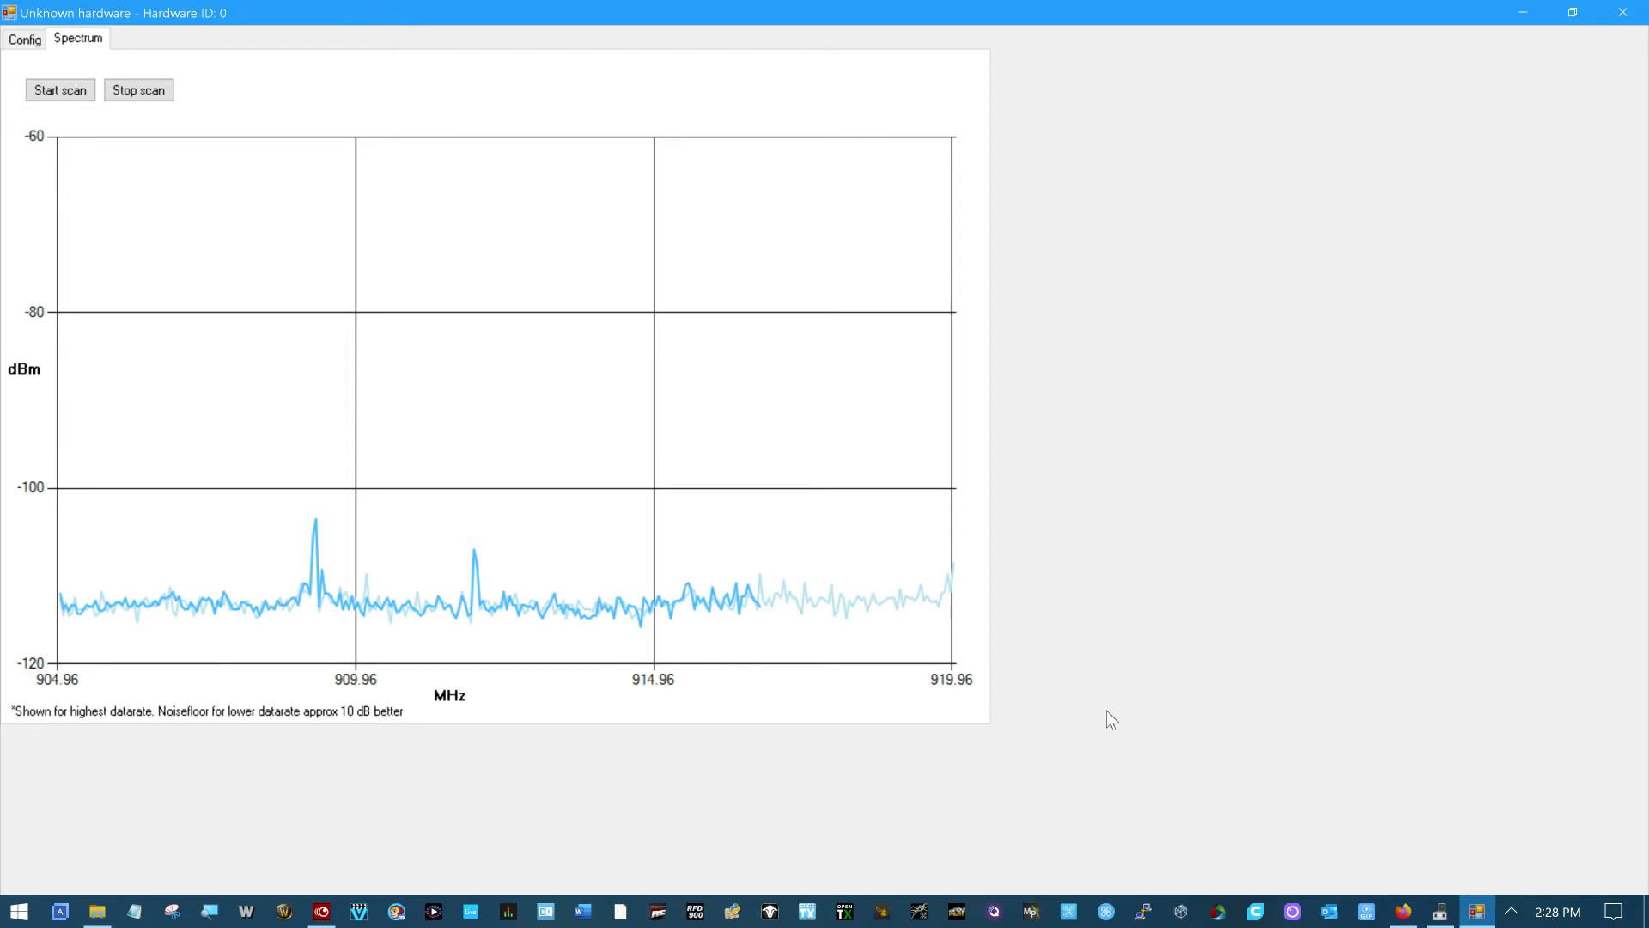
click(60, 89)
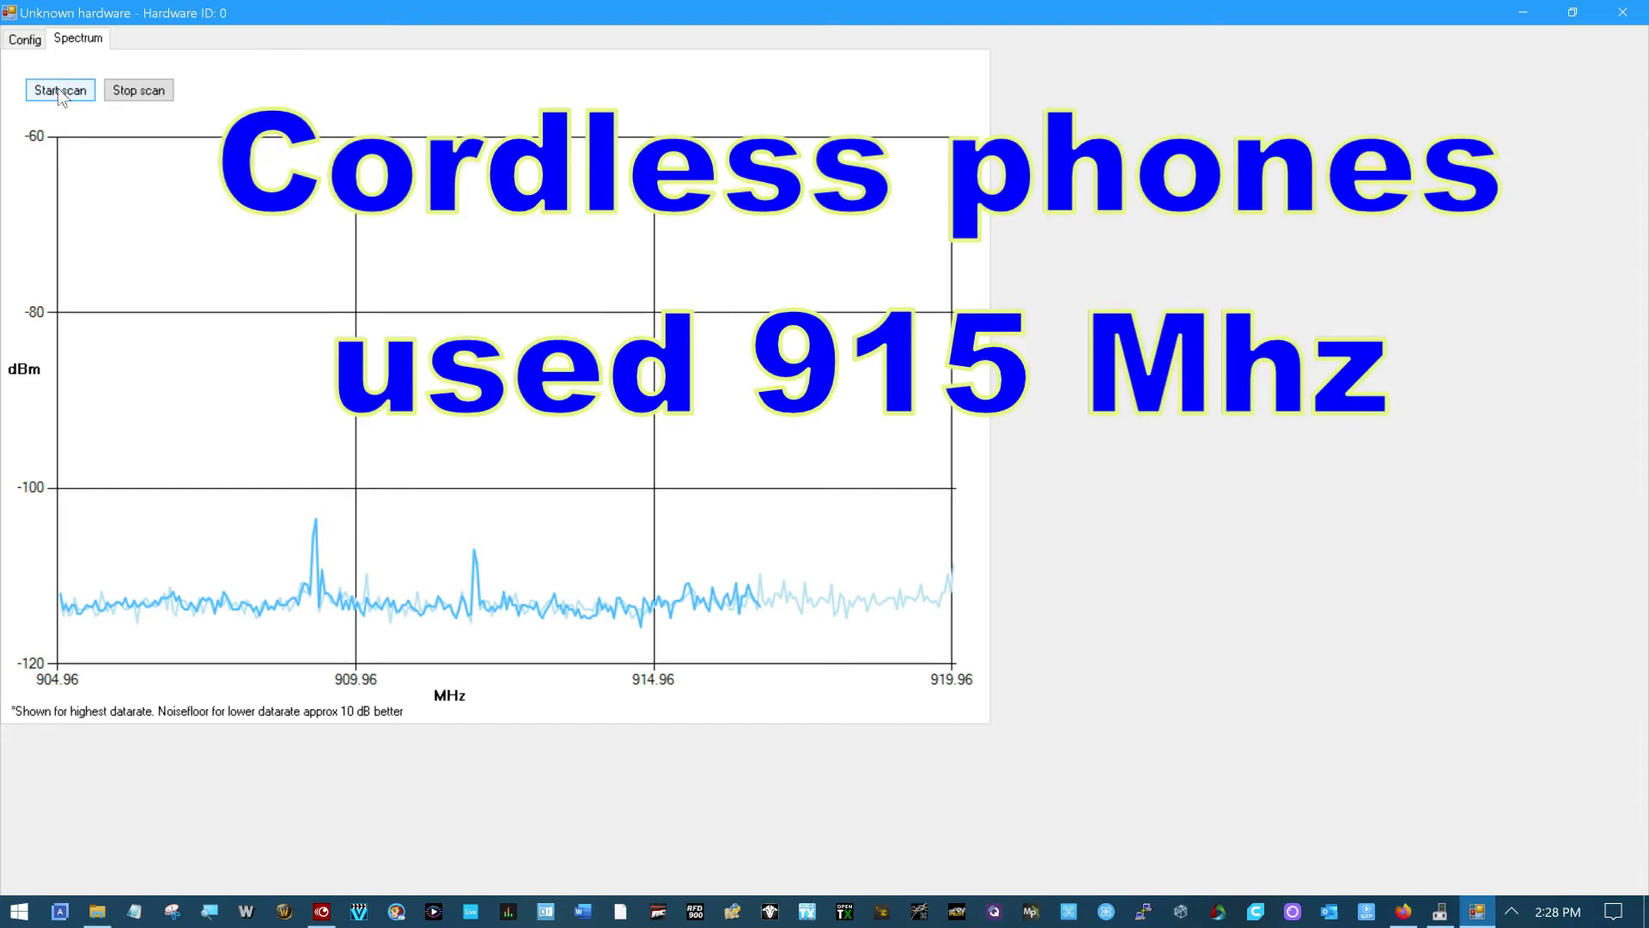
click(62, 90)
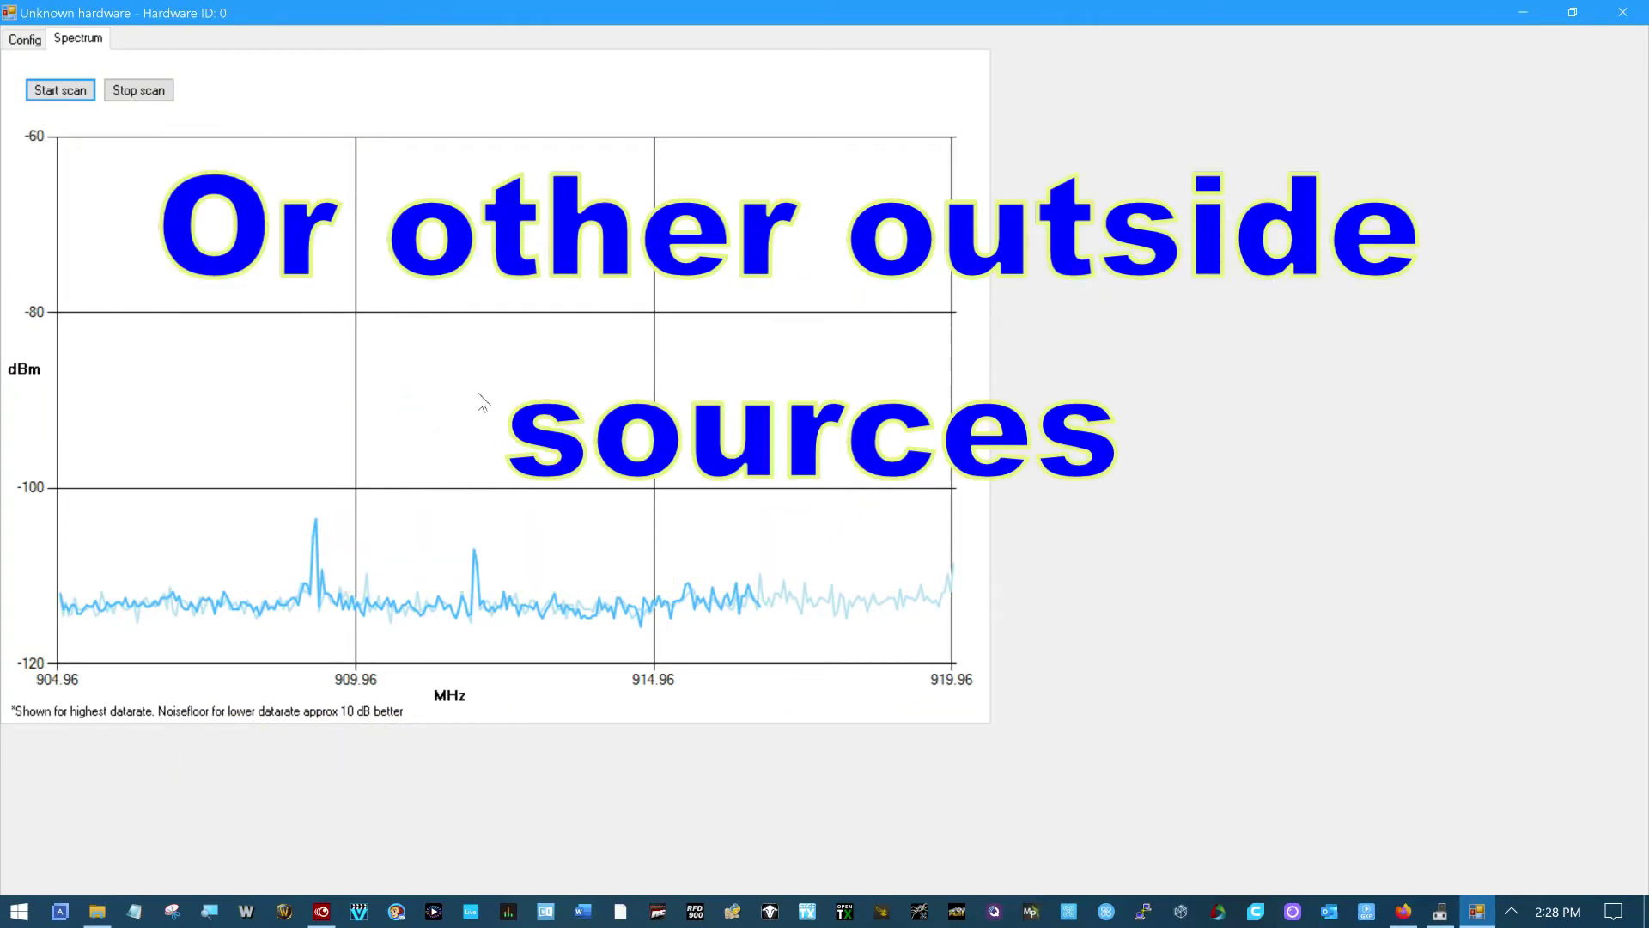
- Review the transmitter's configuration, close the tool, and briefly reopen DragonLink_Beta_GUI_2021_07_16.exe to check for connected hardware
click(27, 40)
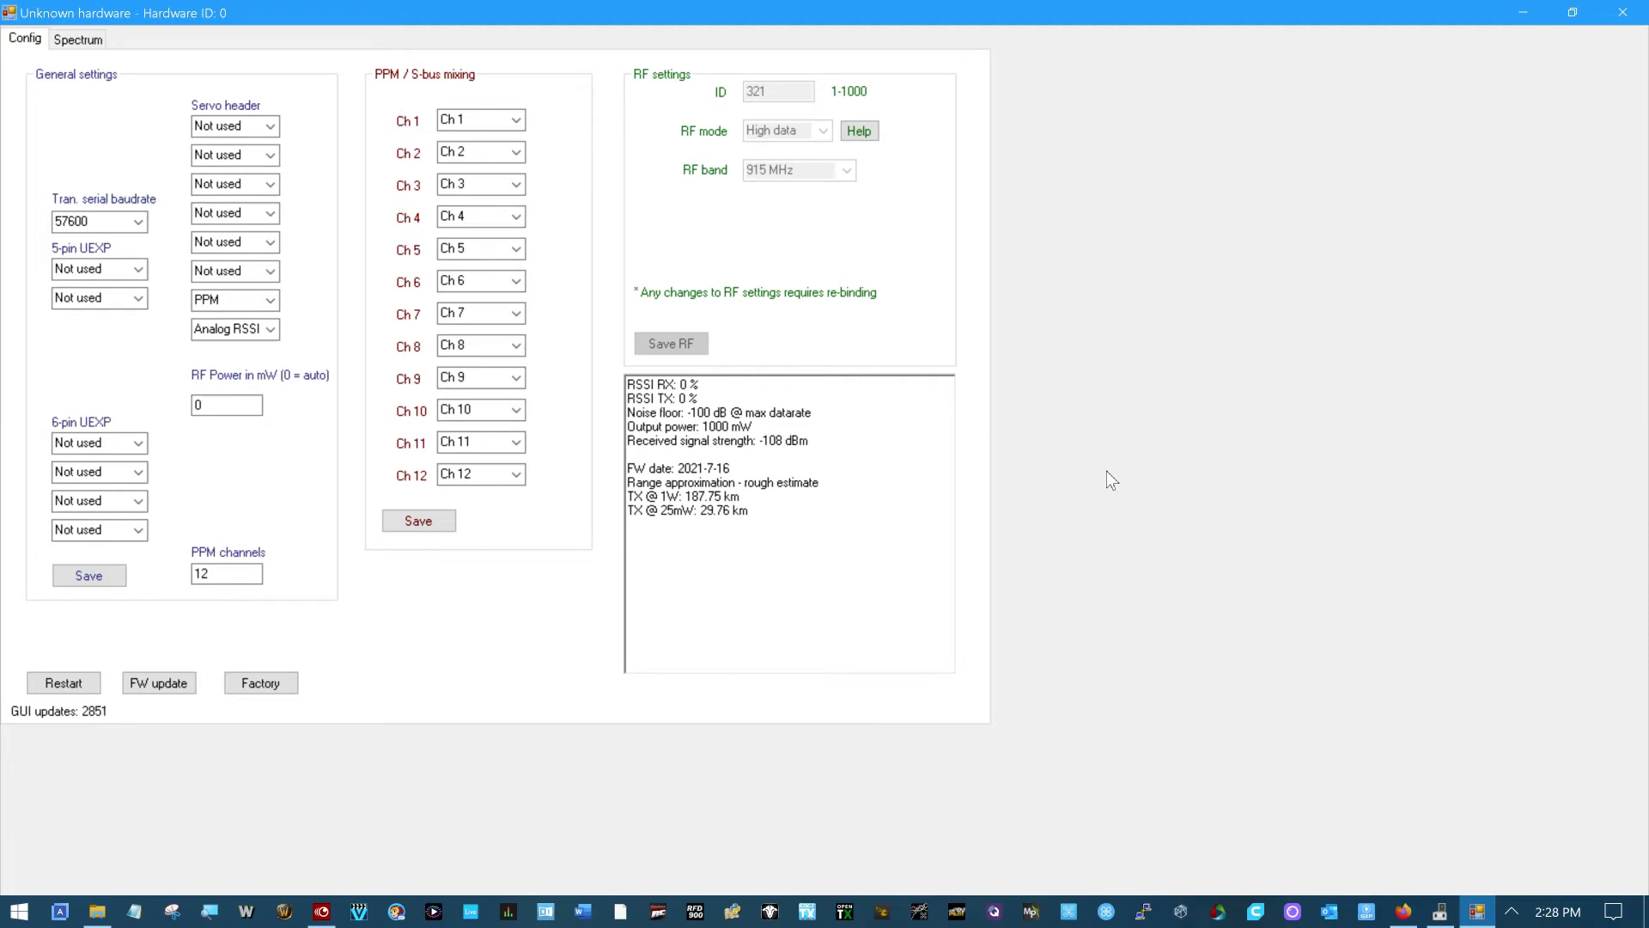
click(1623, 12)
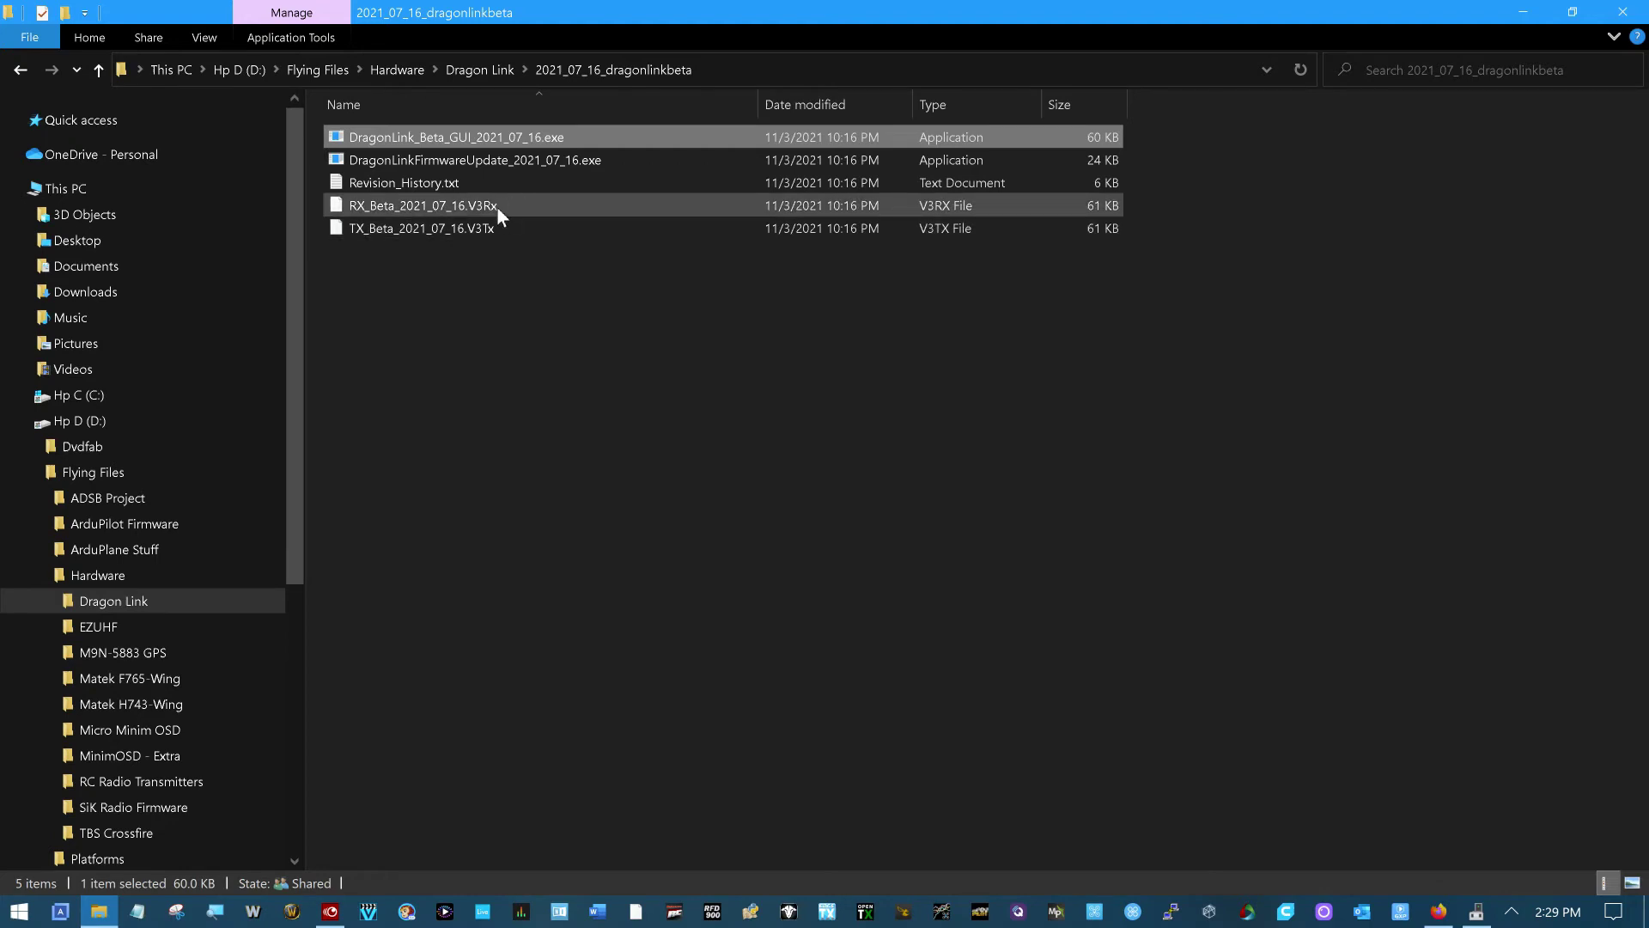
double_click(510, 136)
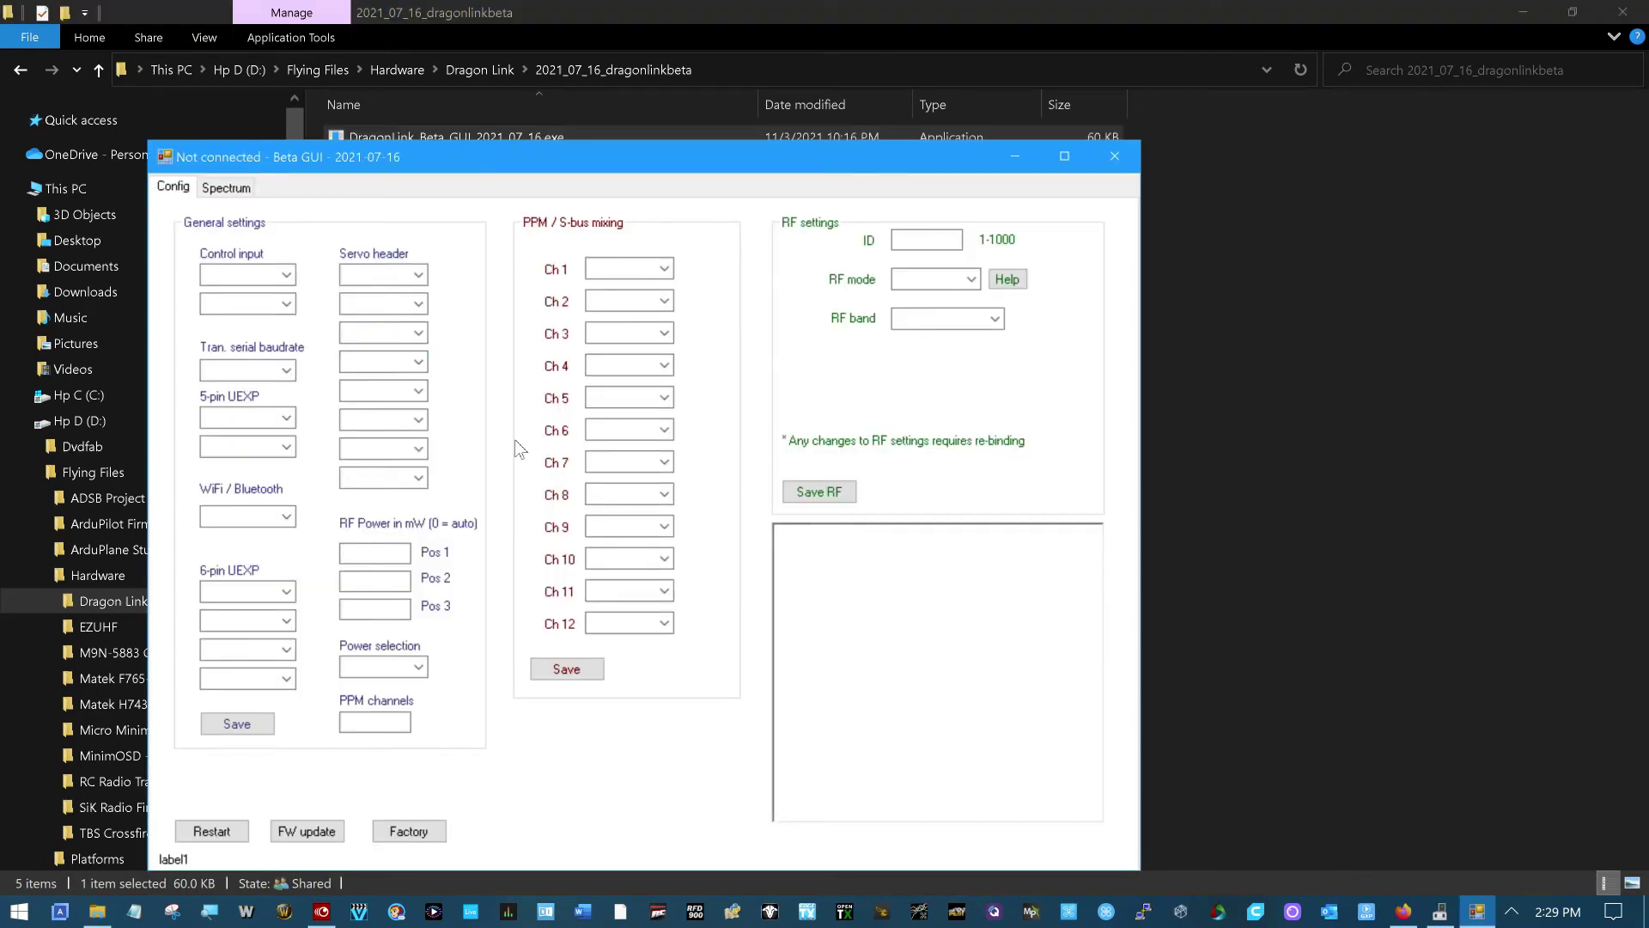
click(1108, 165)
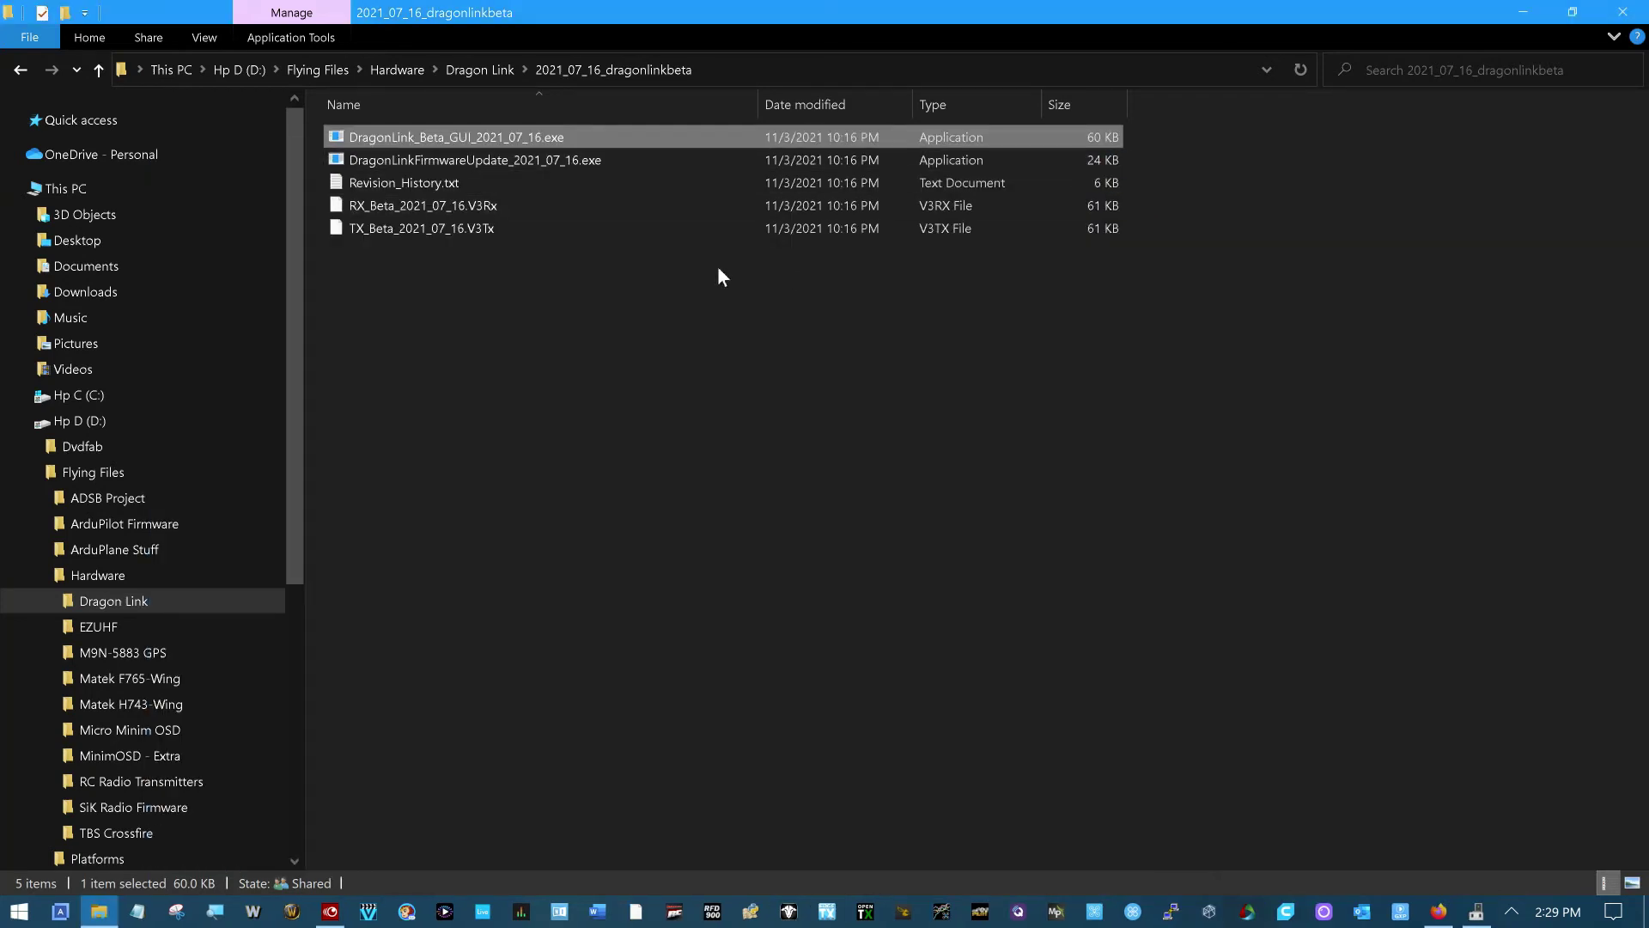
- Upload the RX_Beta_2021_07_16.V3Rx firmware to the receiver with DragonLinkFirmwareUpdate_2021_07_16.exe and close the updater
double_click(553, 160)
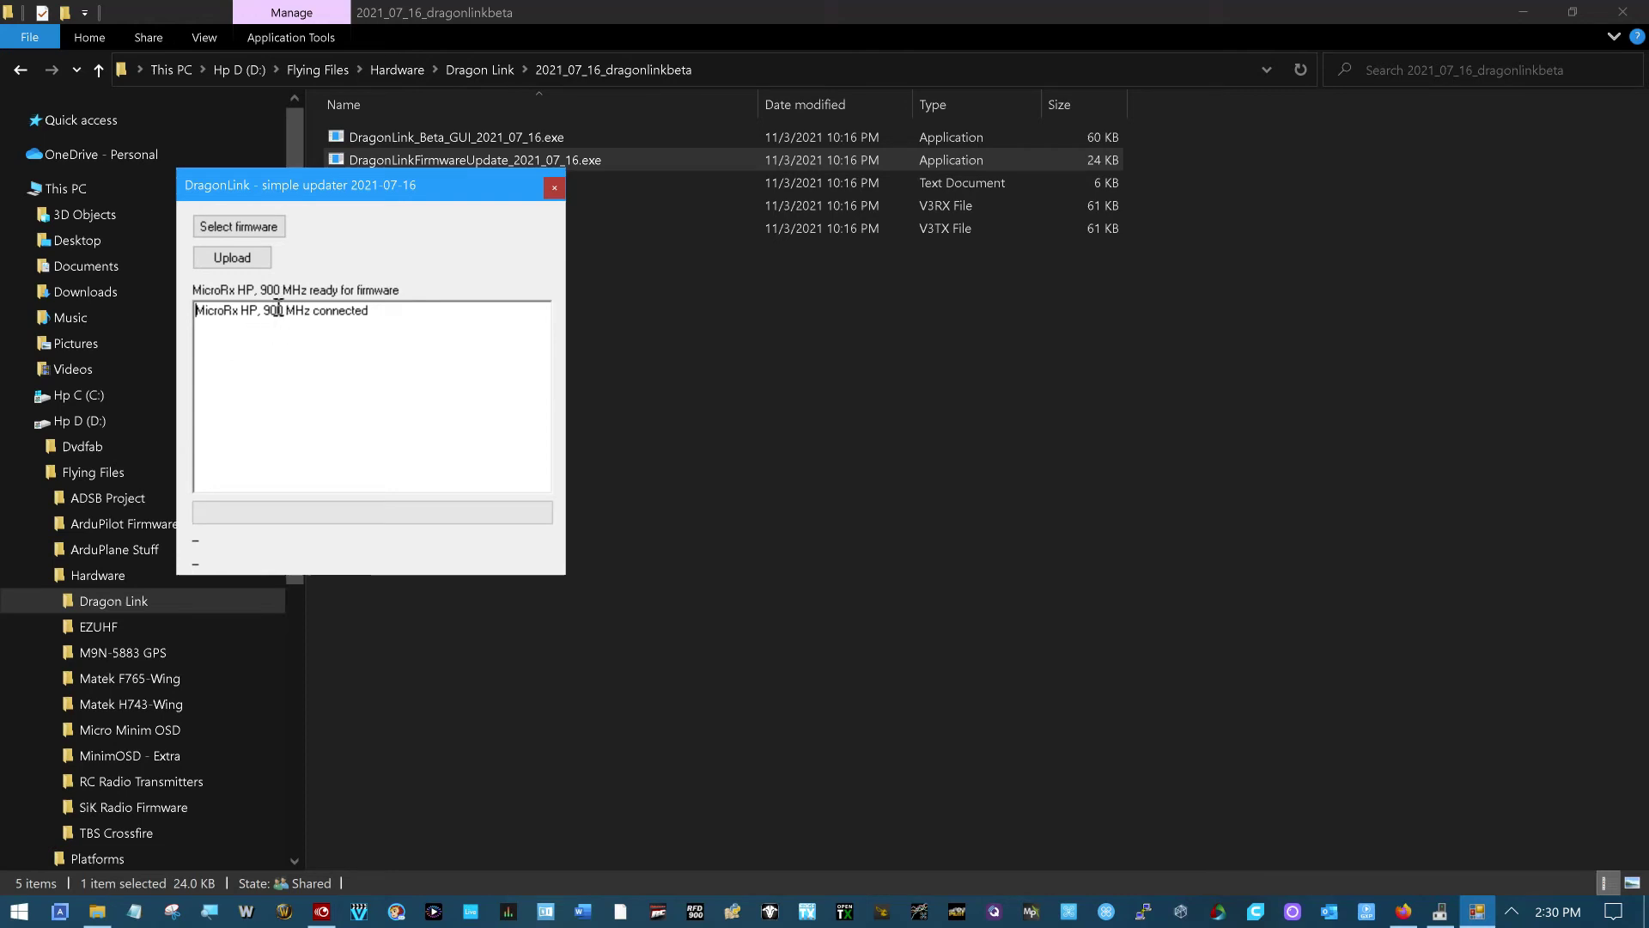
click(229, 223)
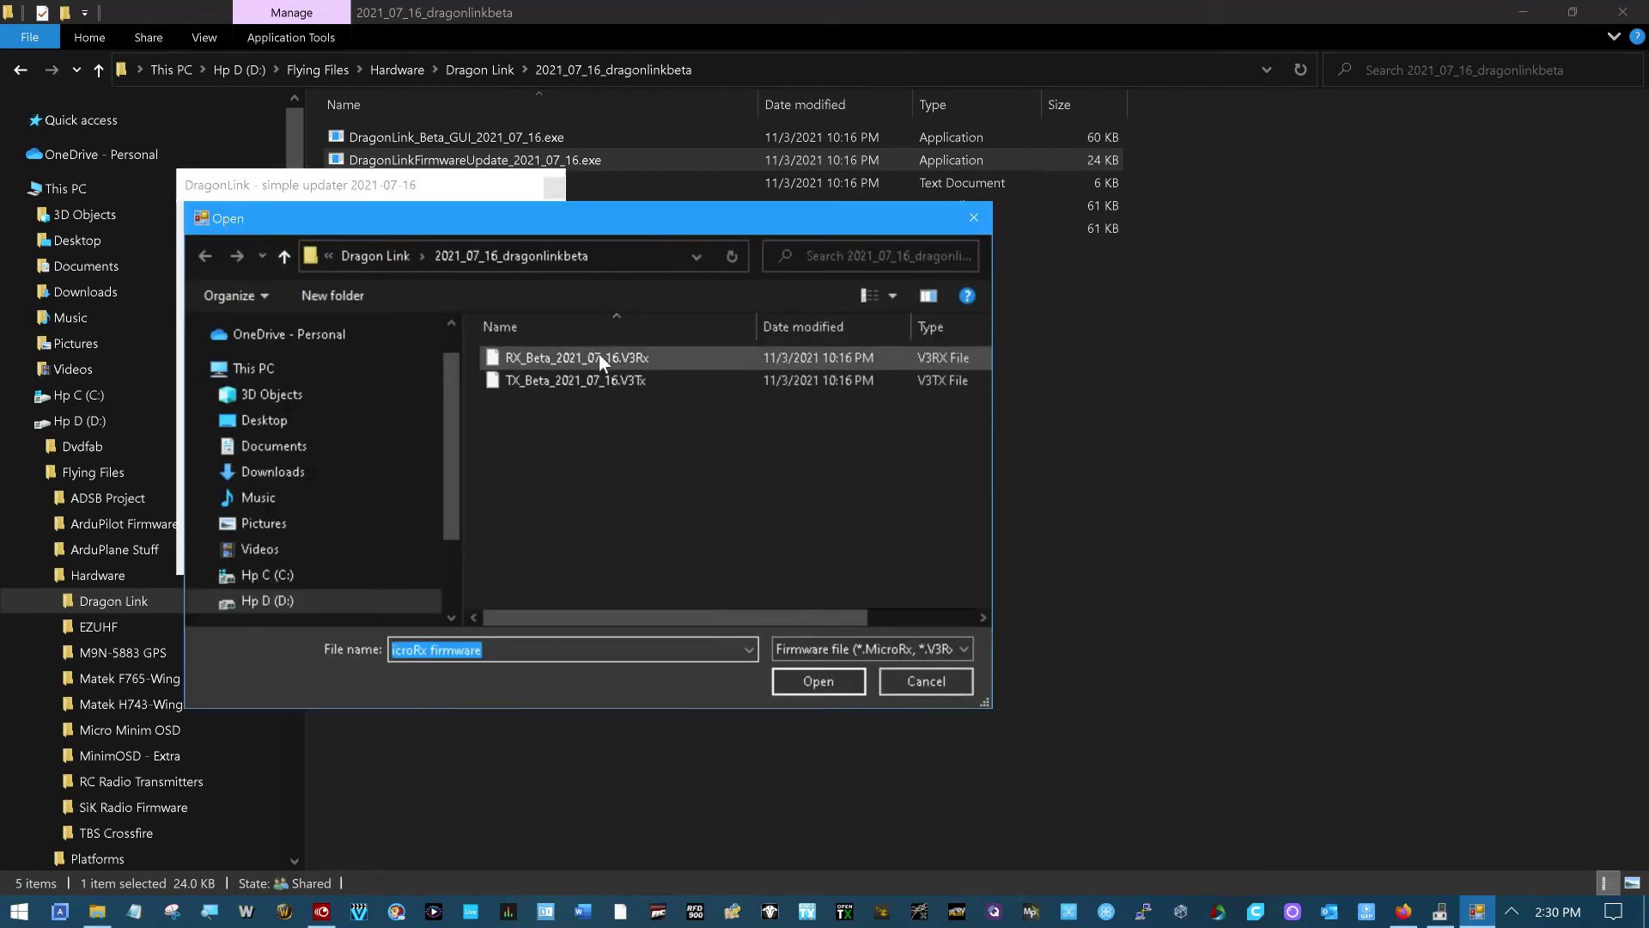
click(591, 357)
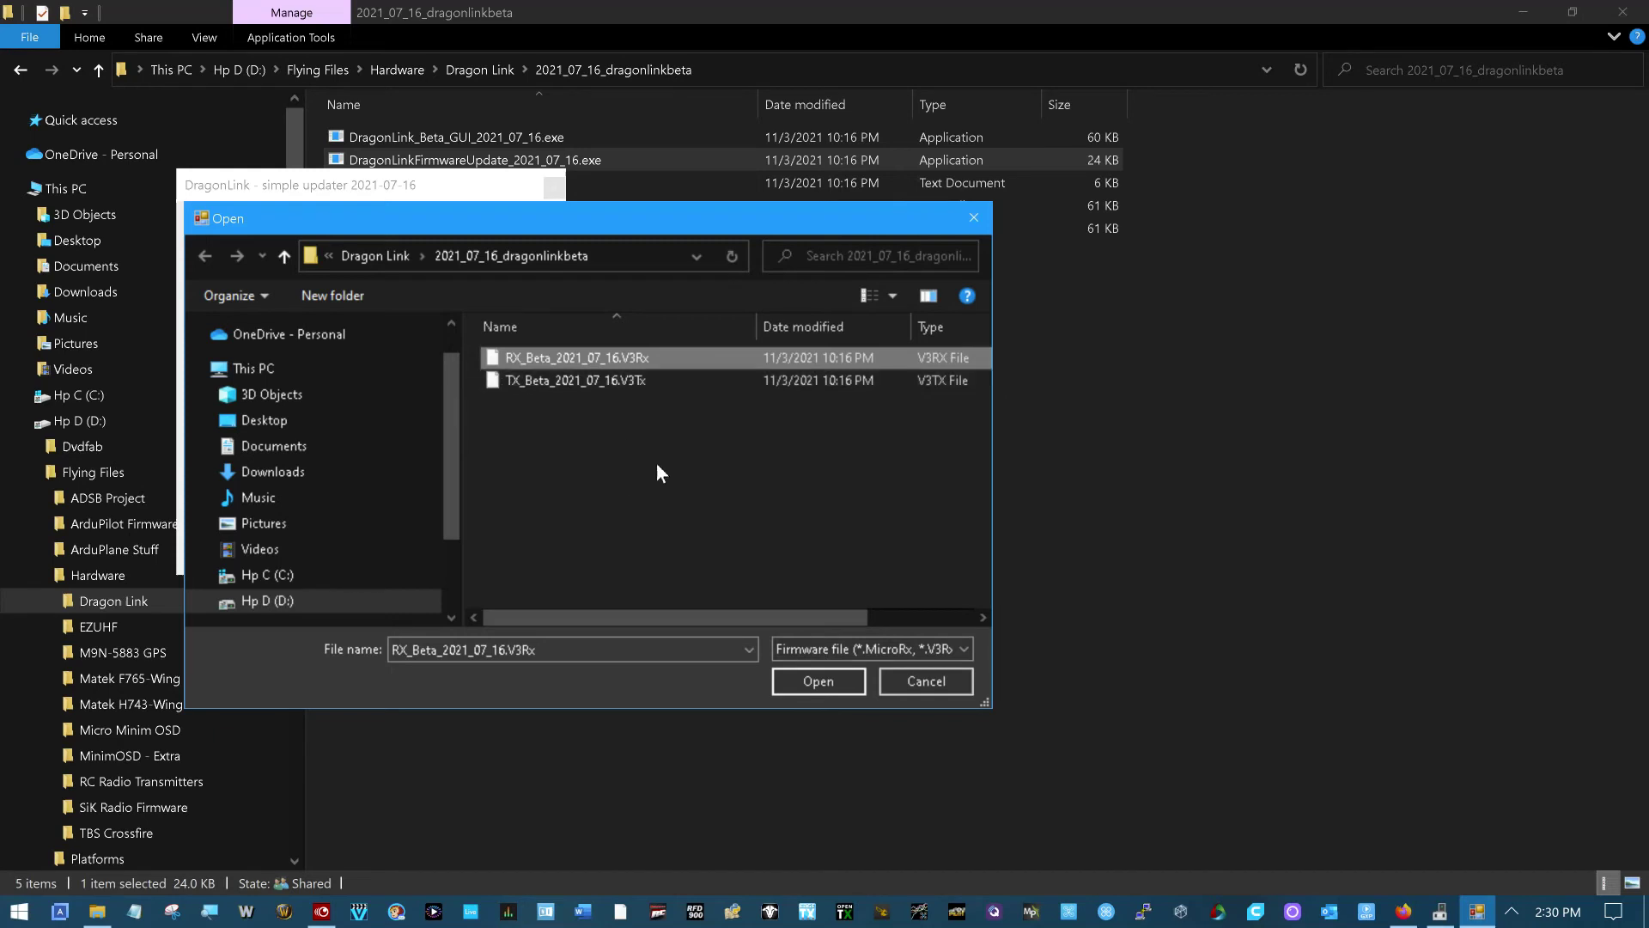
click(812, 681)
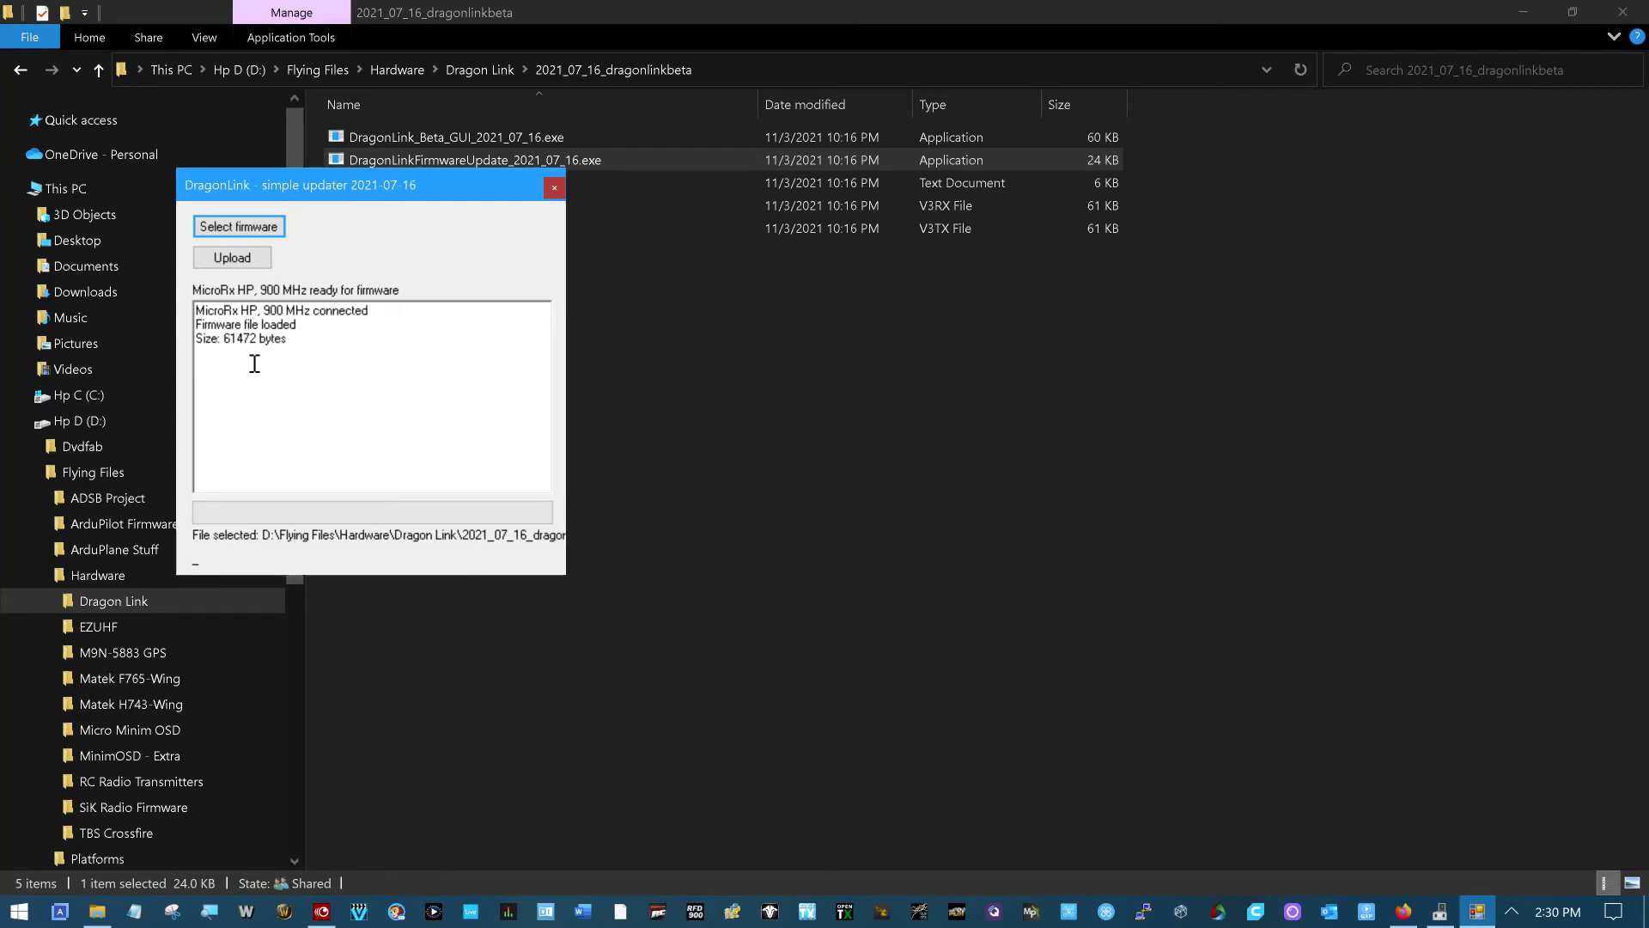
click(239, 256)
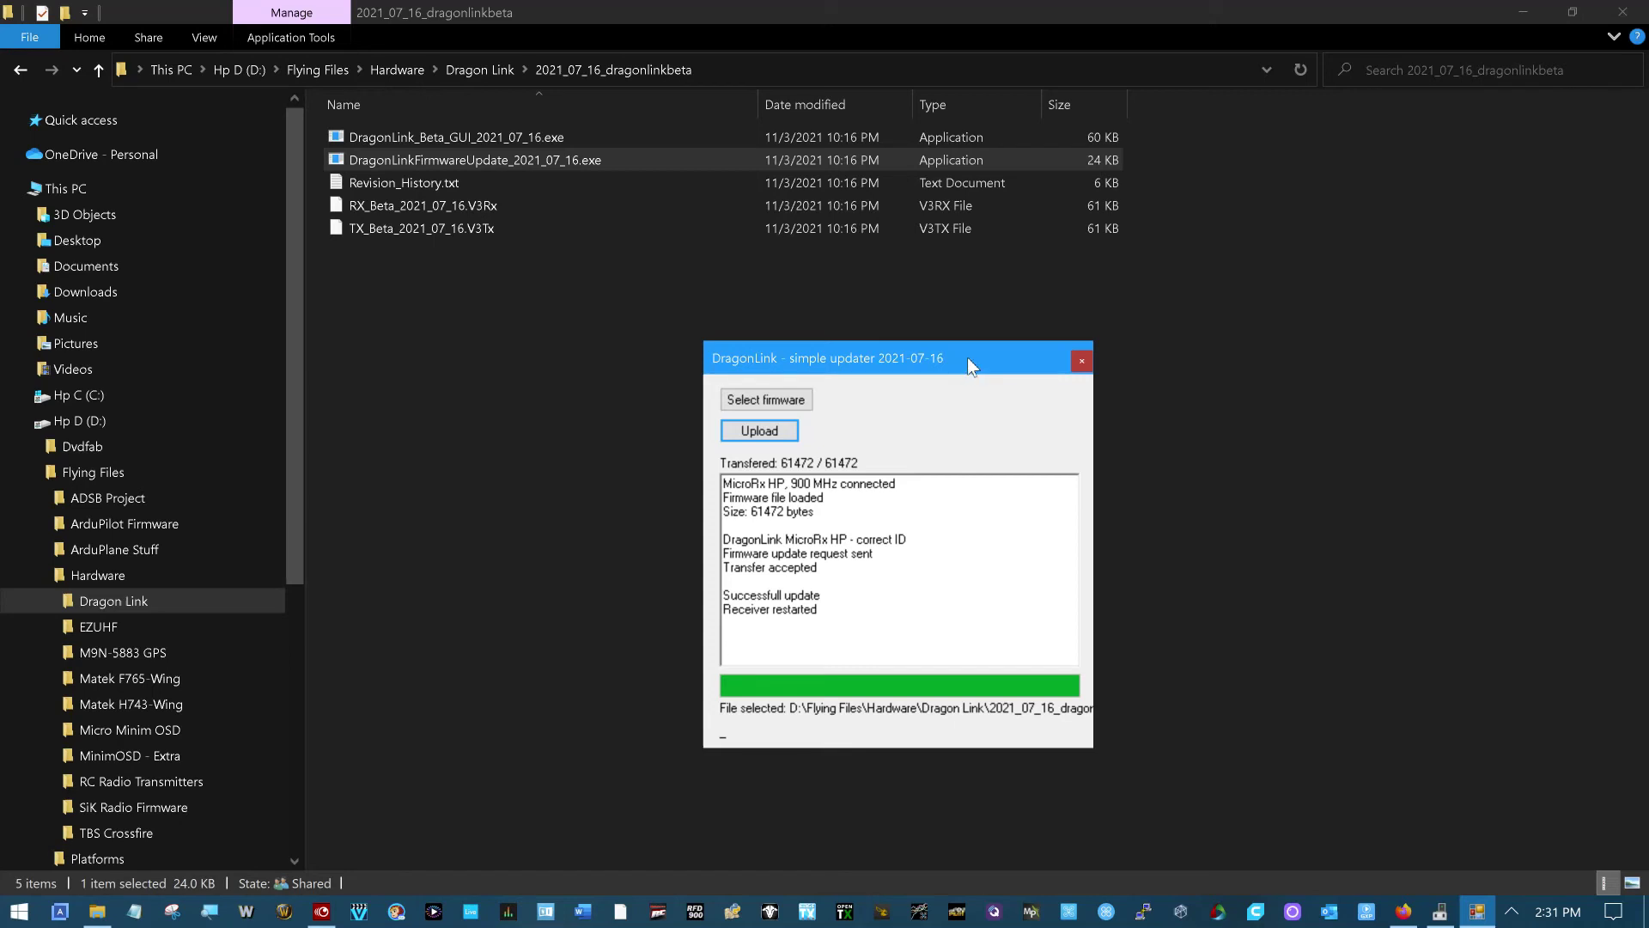
drag(968, 358, 930, 327)
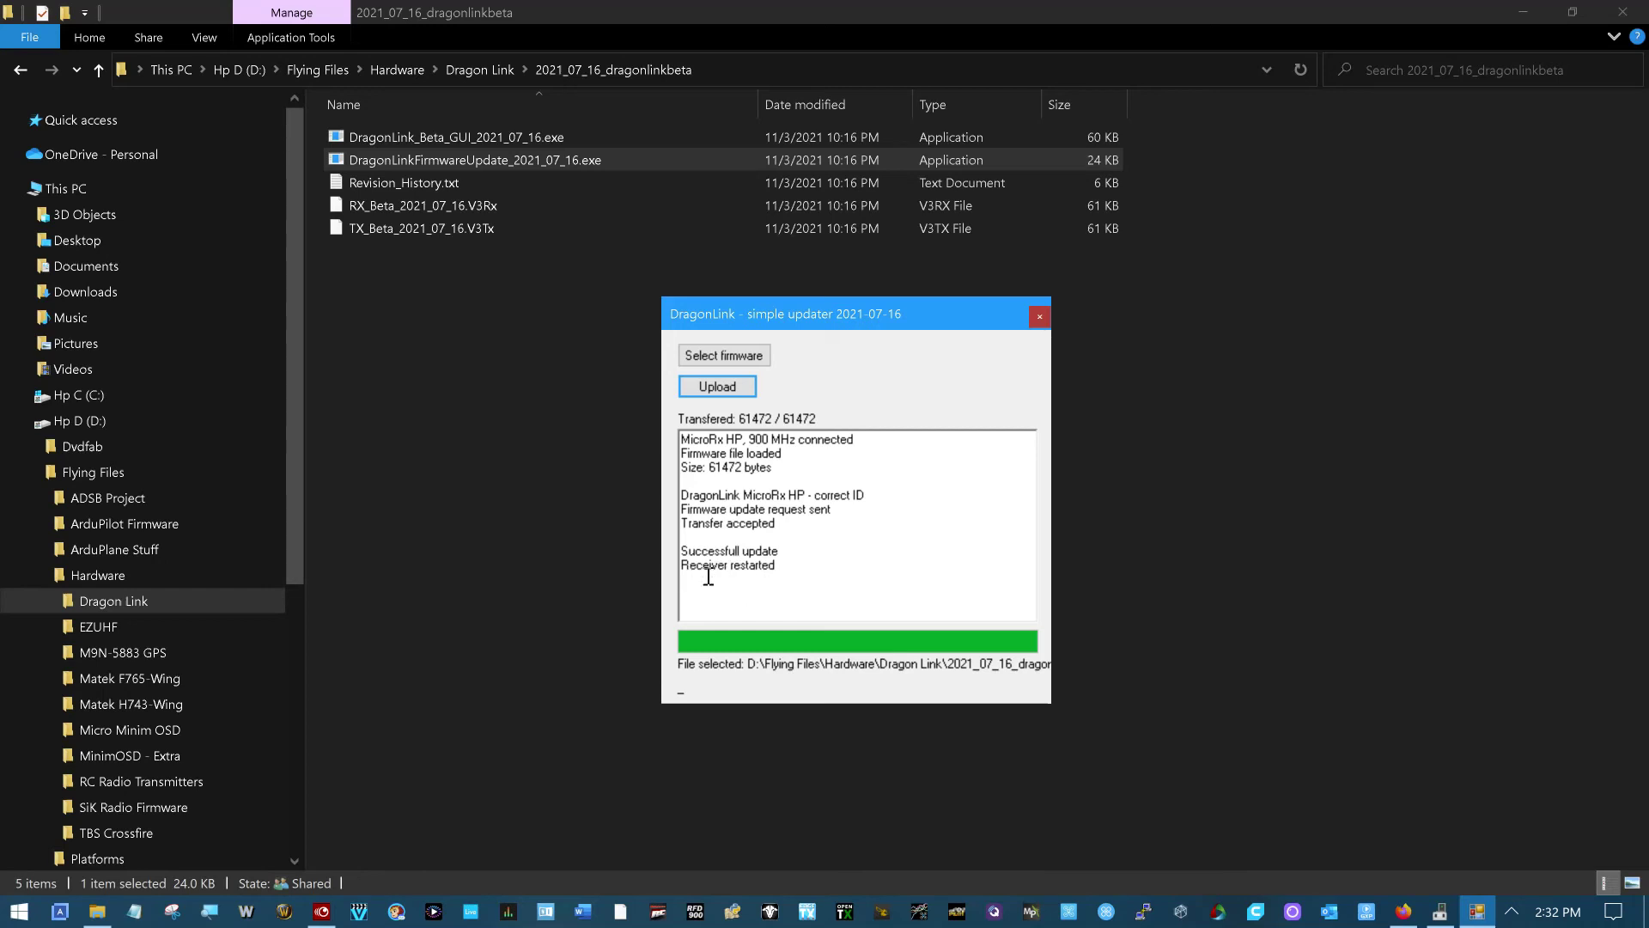
click(1040, 317)
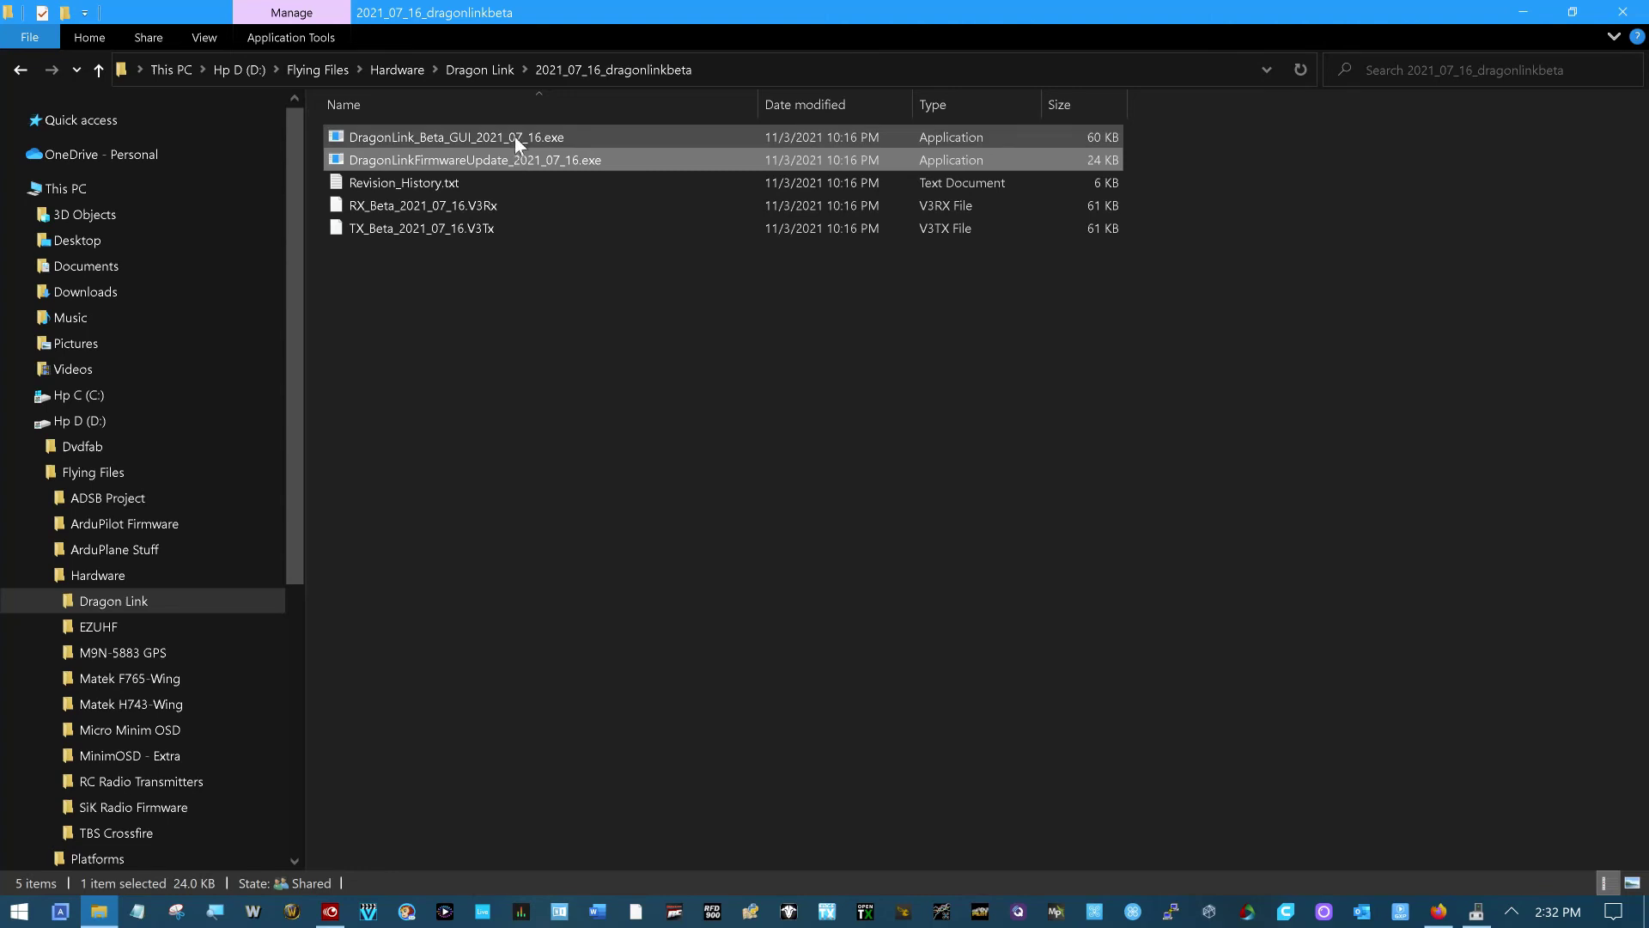
- Launch DragonLink_Beta_GUI_2021_07_16.exe to check the updated receiver's configuration, firmware date and range estimate
mouse_move(515, 138)
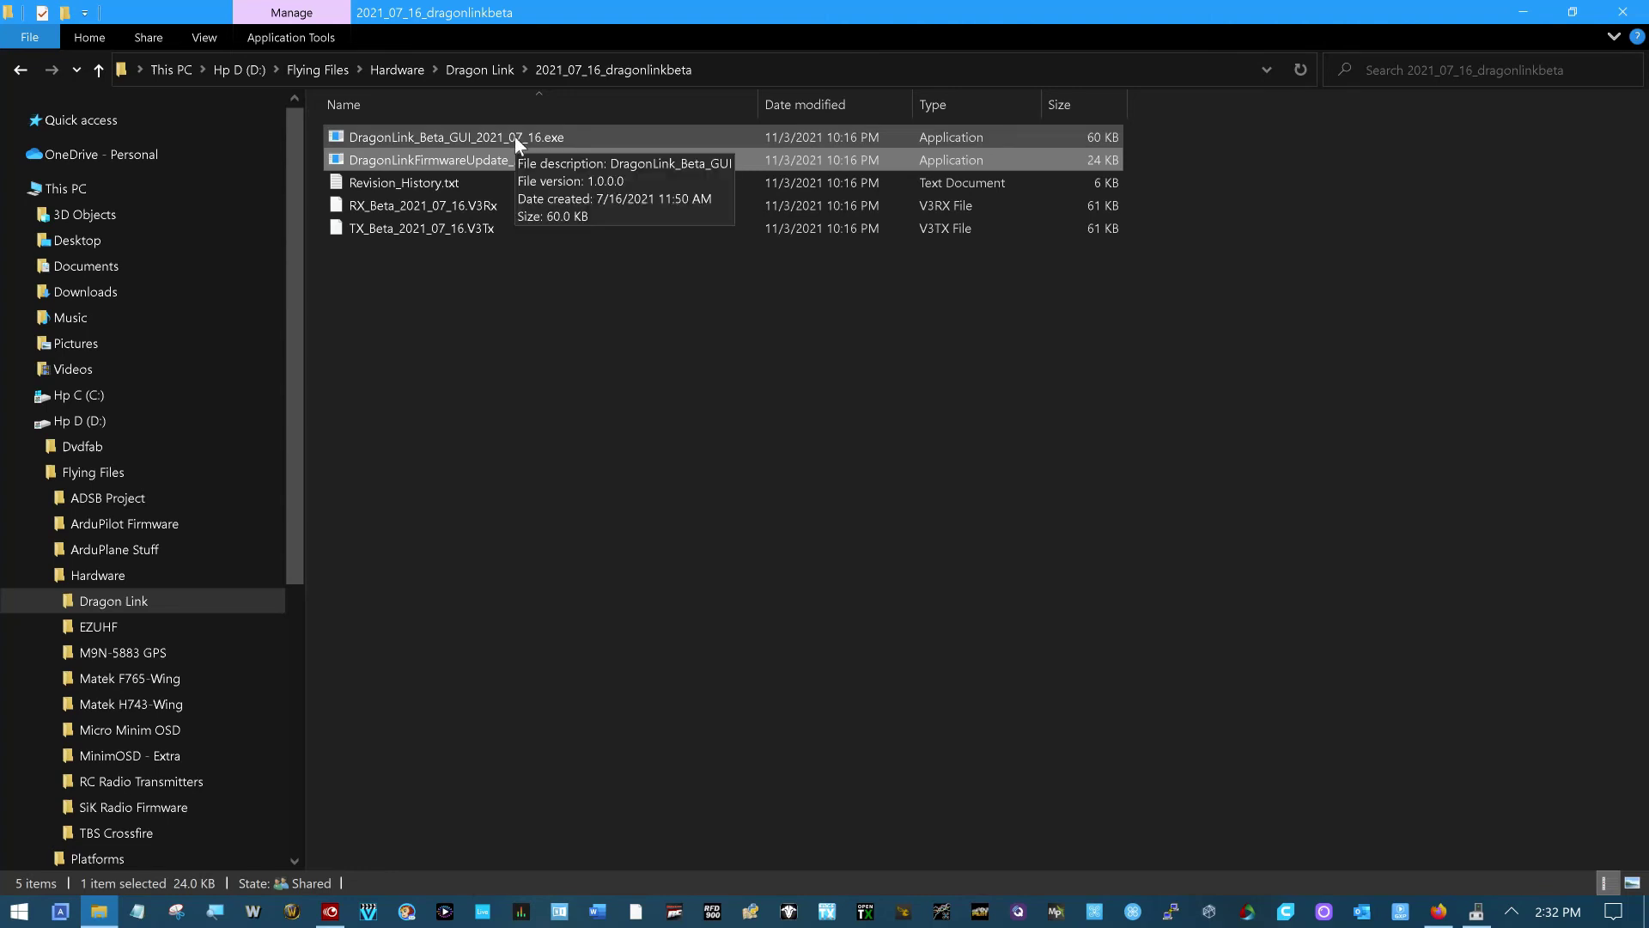
double_click(515, 137)
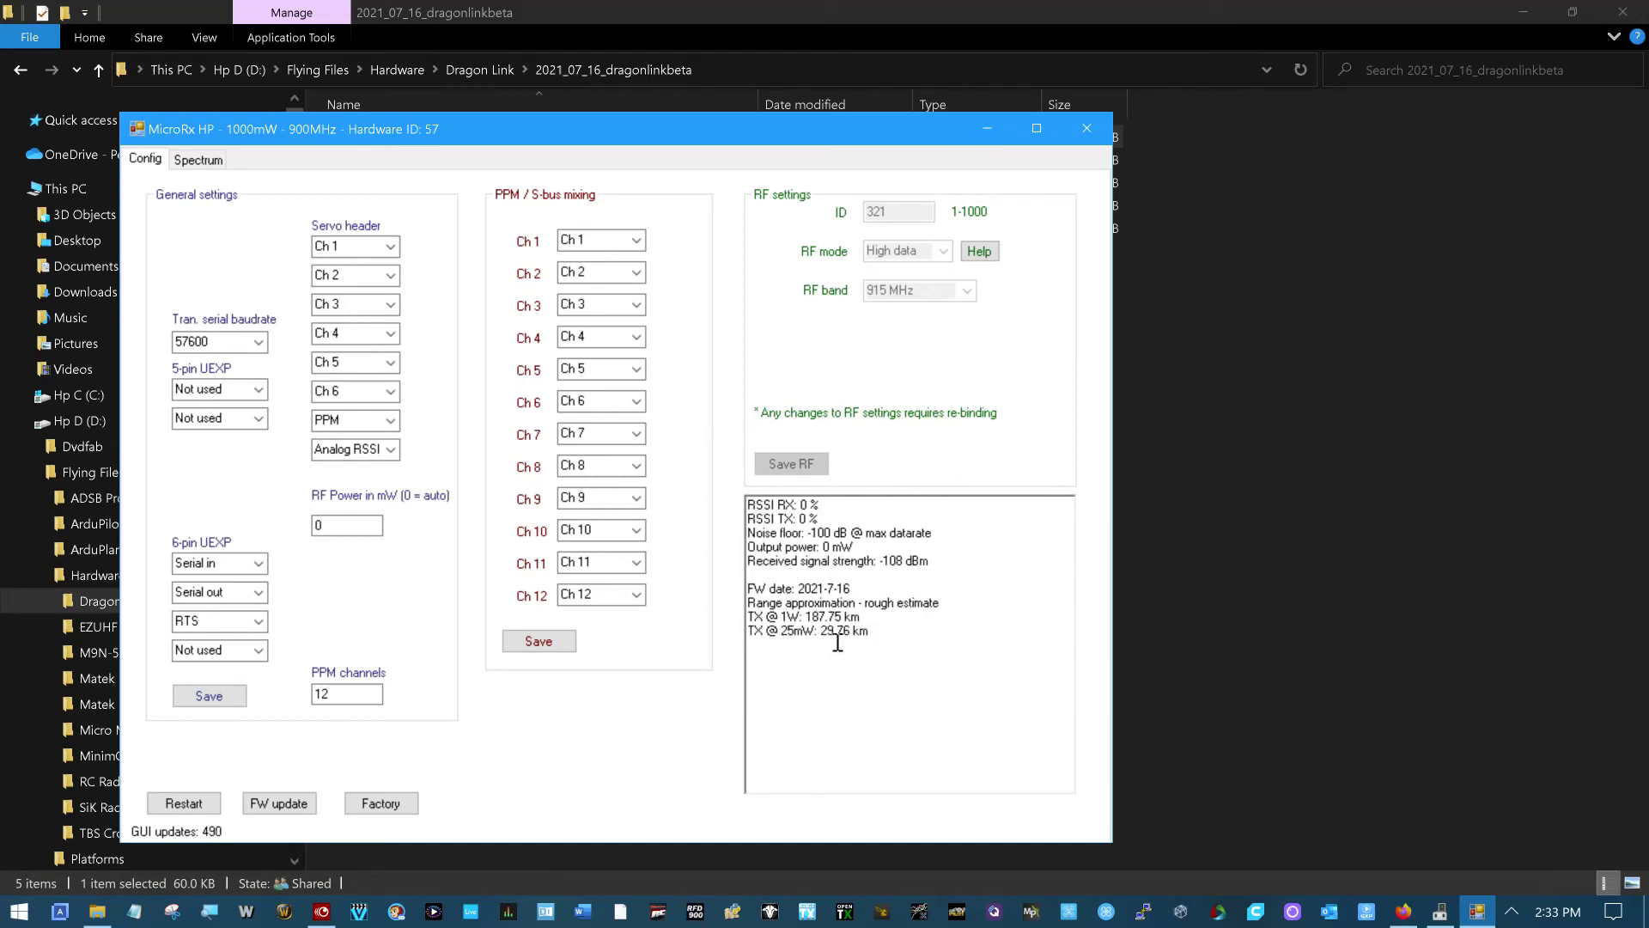
click(758, 5)
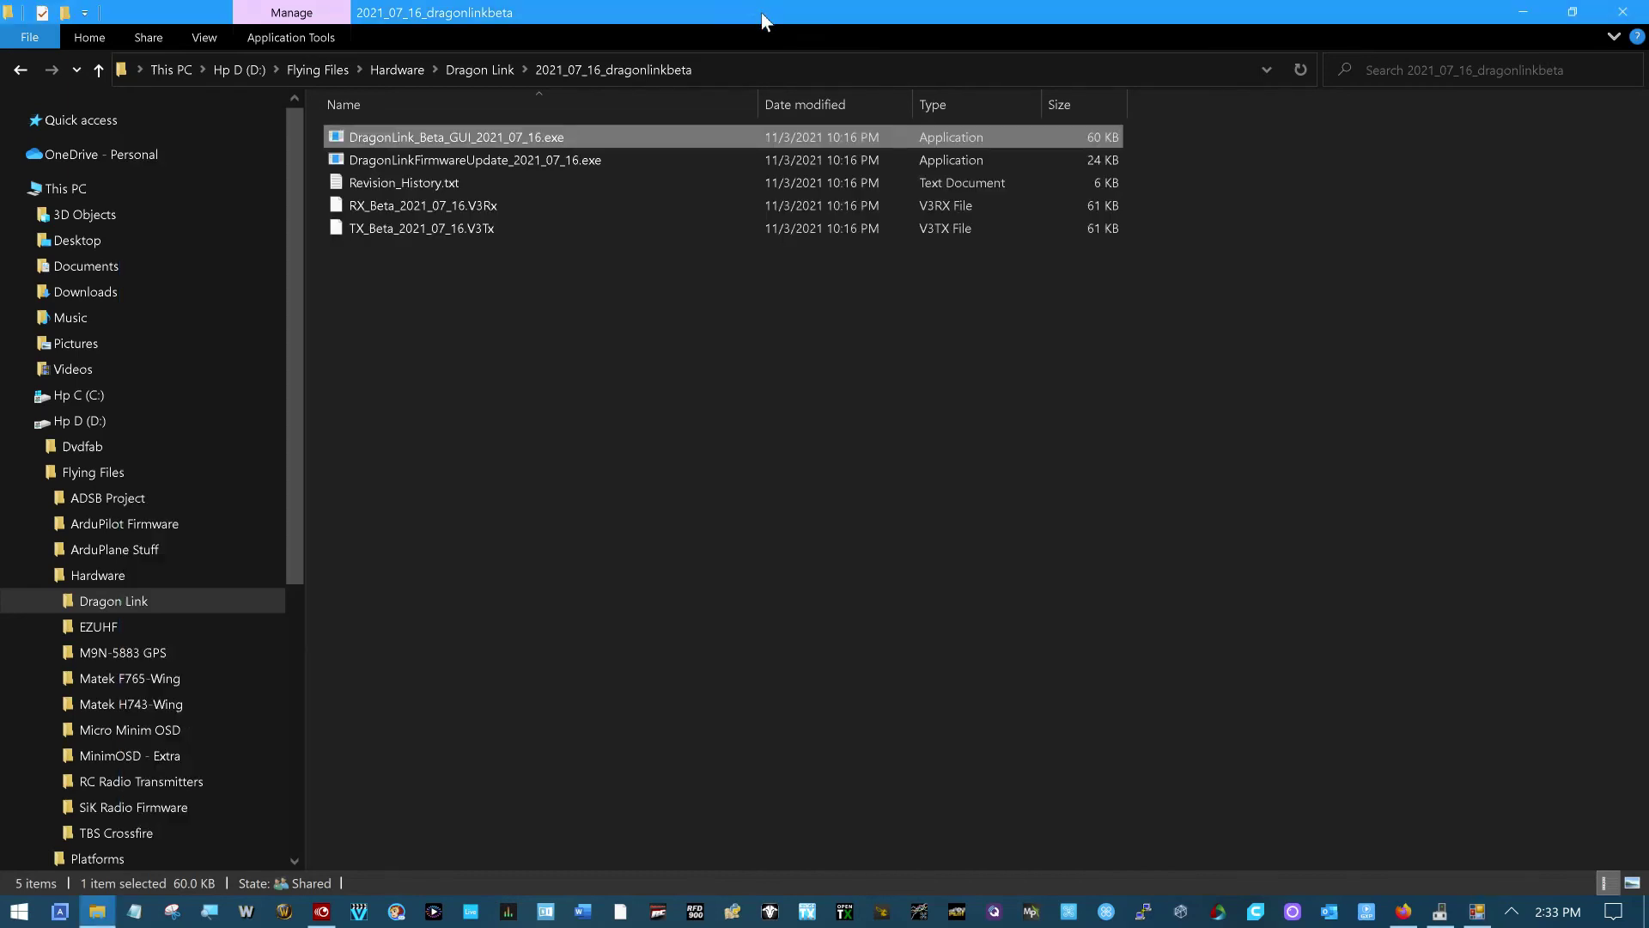
- Switch to Firefox, search Google for "convert km to miles" in a new tab, and convert 29 kilometers to miles
click(1413, 915)
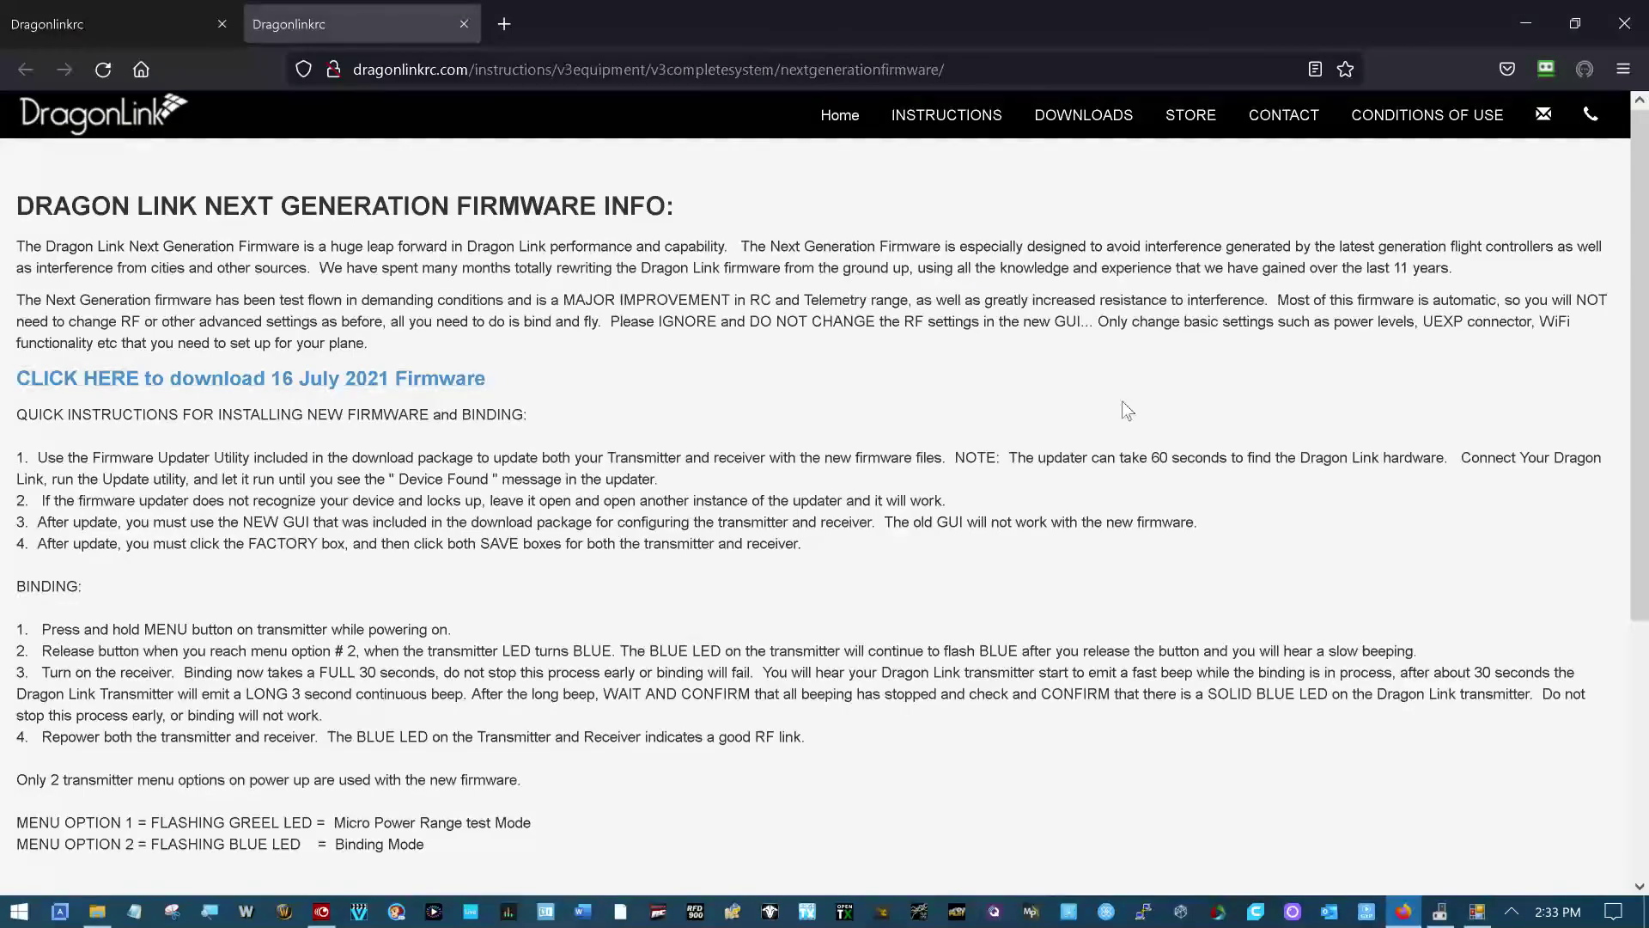
click(504, 26)
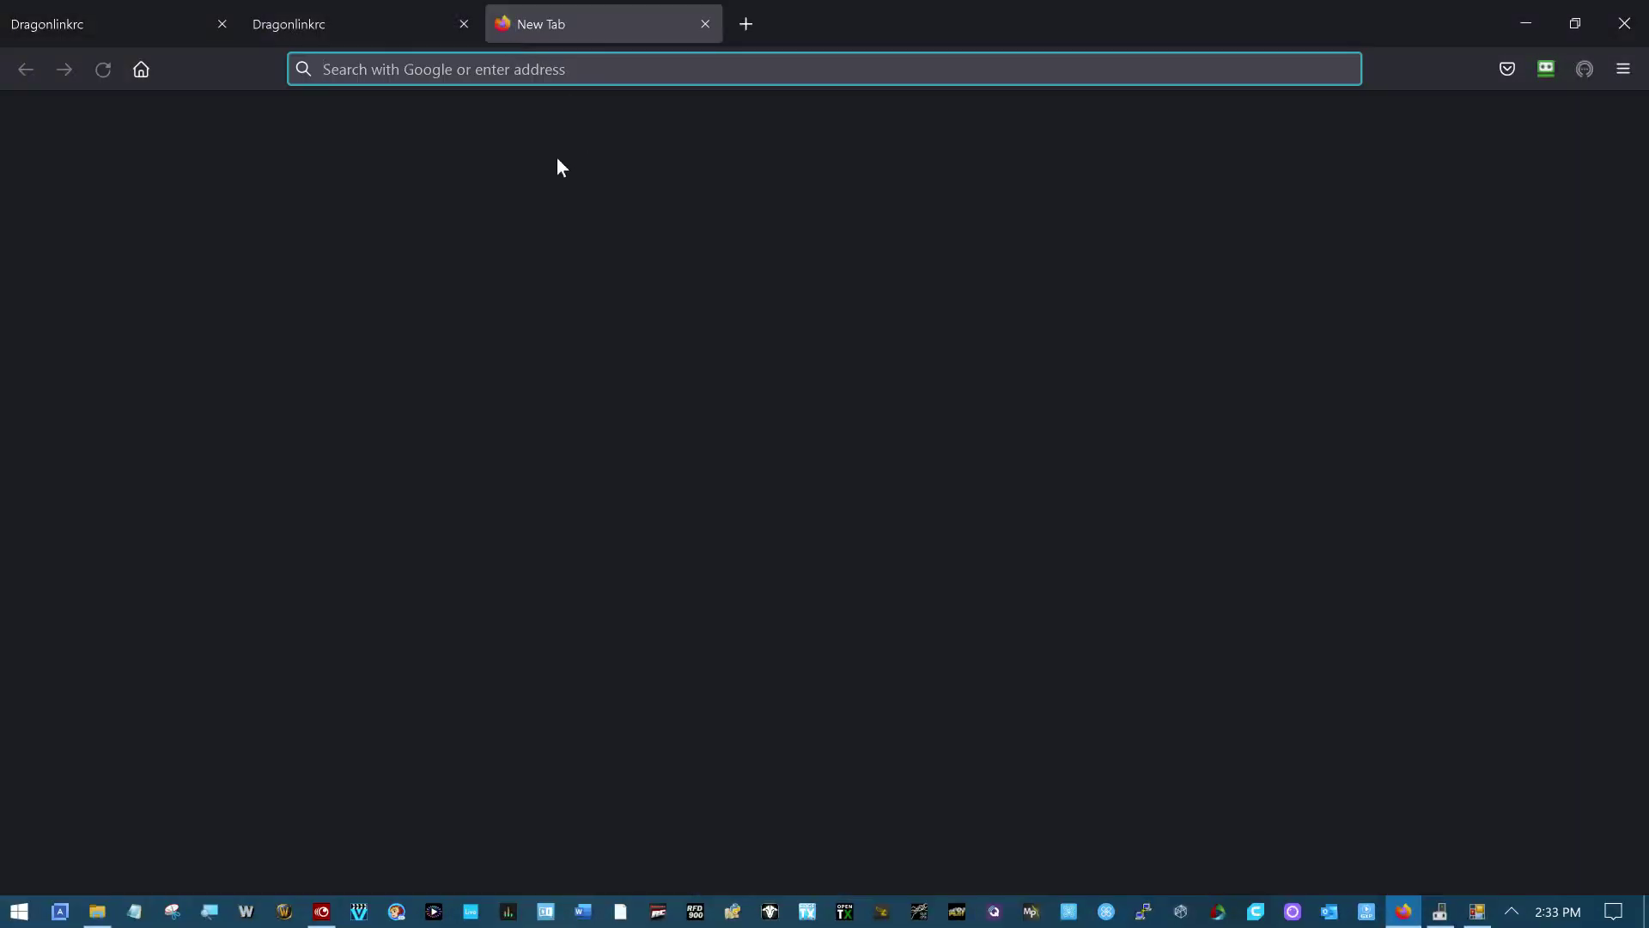
click(147, 72)
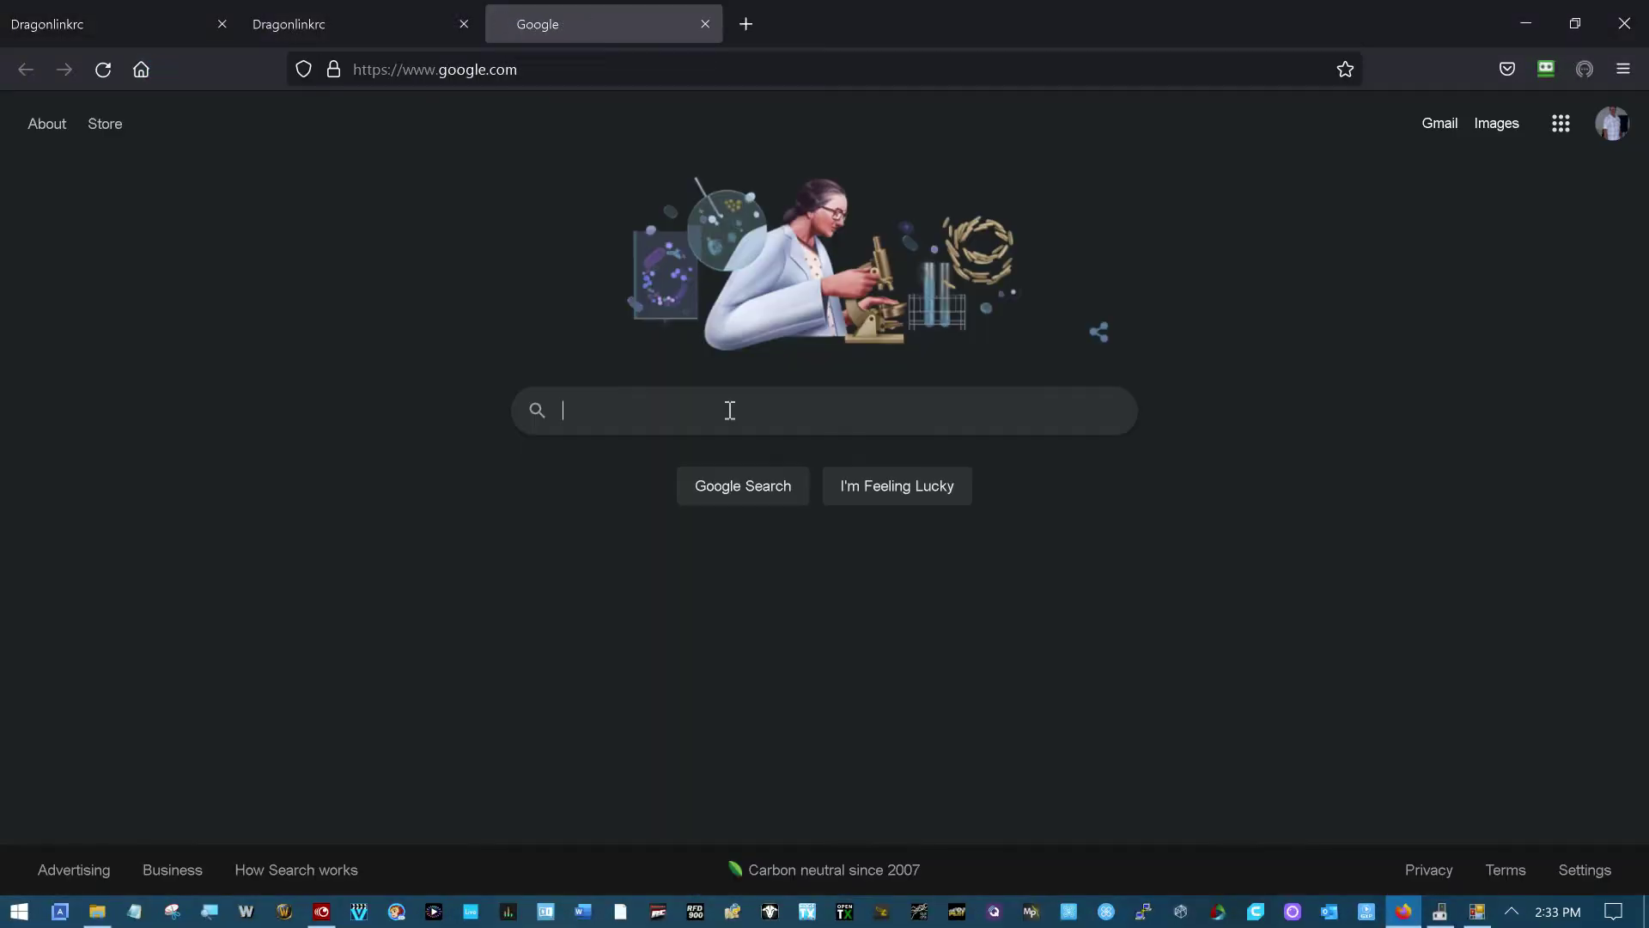
text(convert )
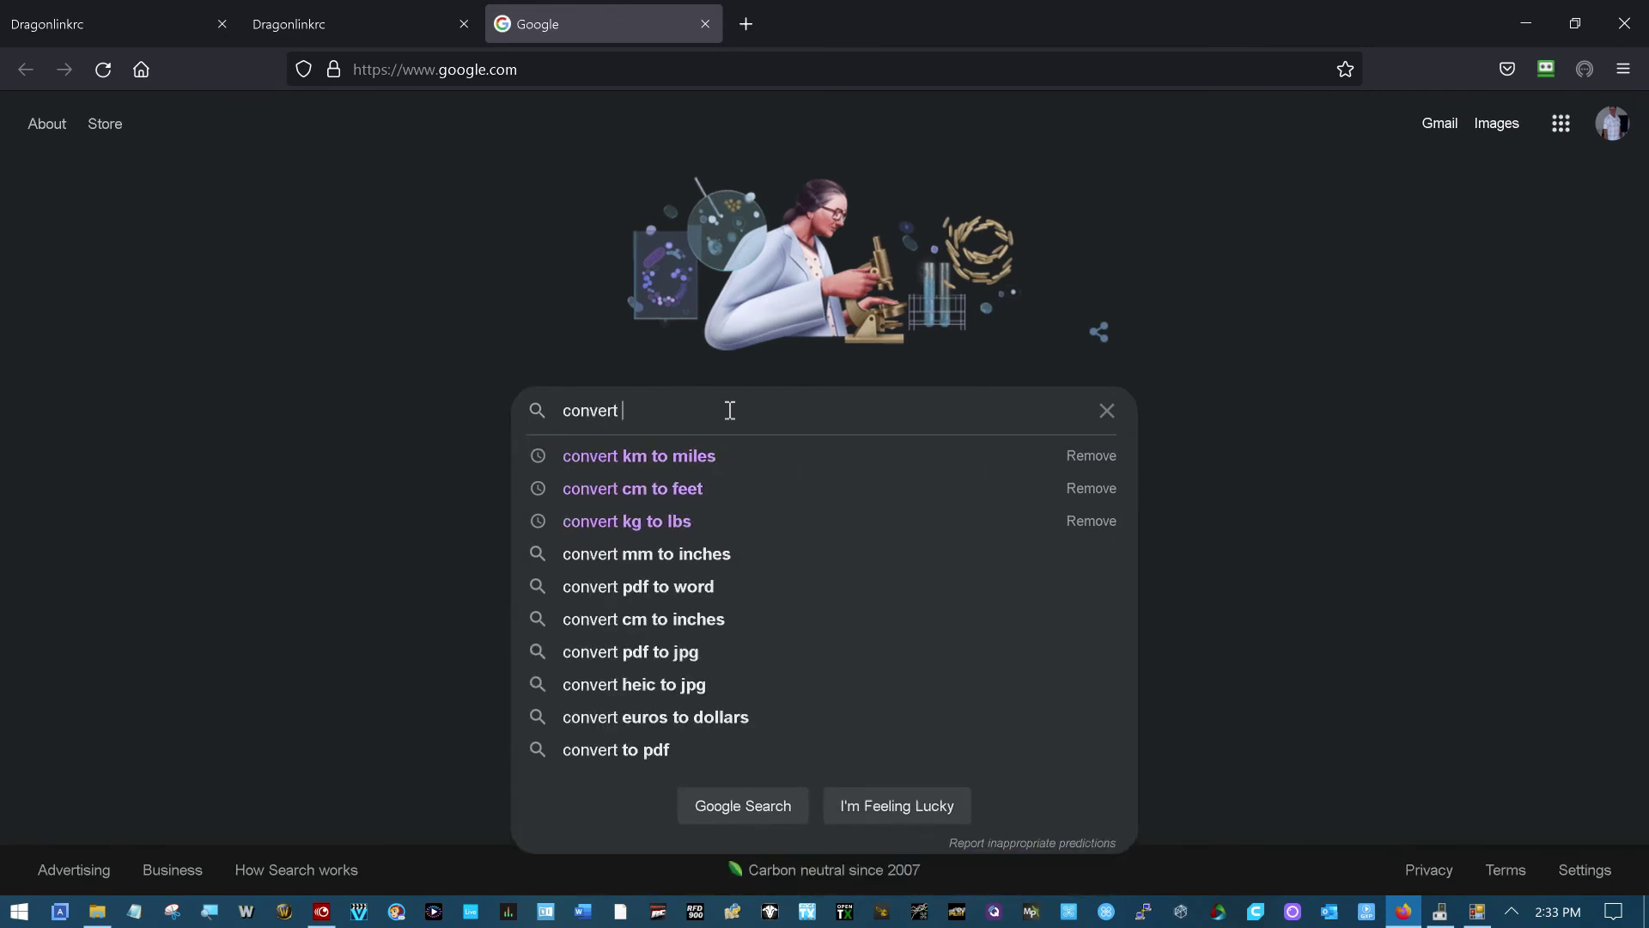
text(kl)
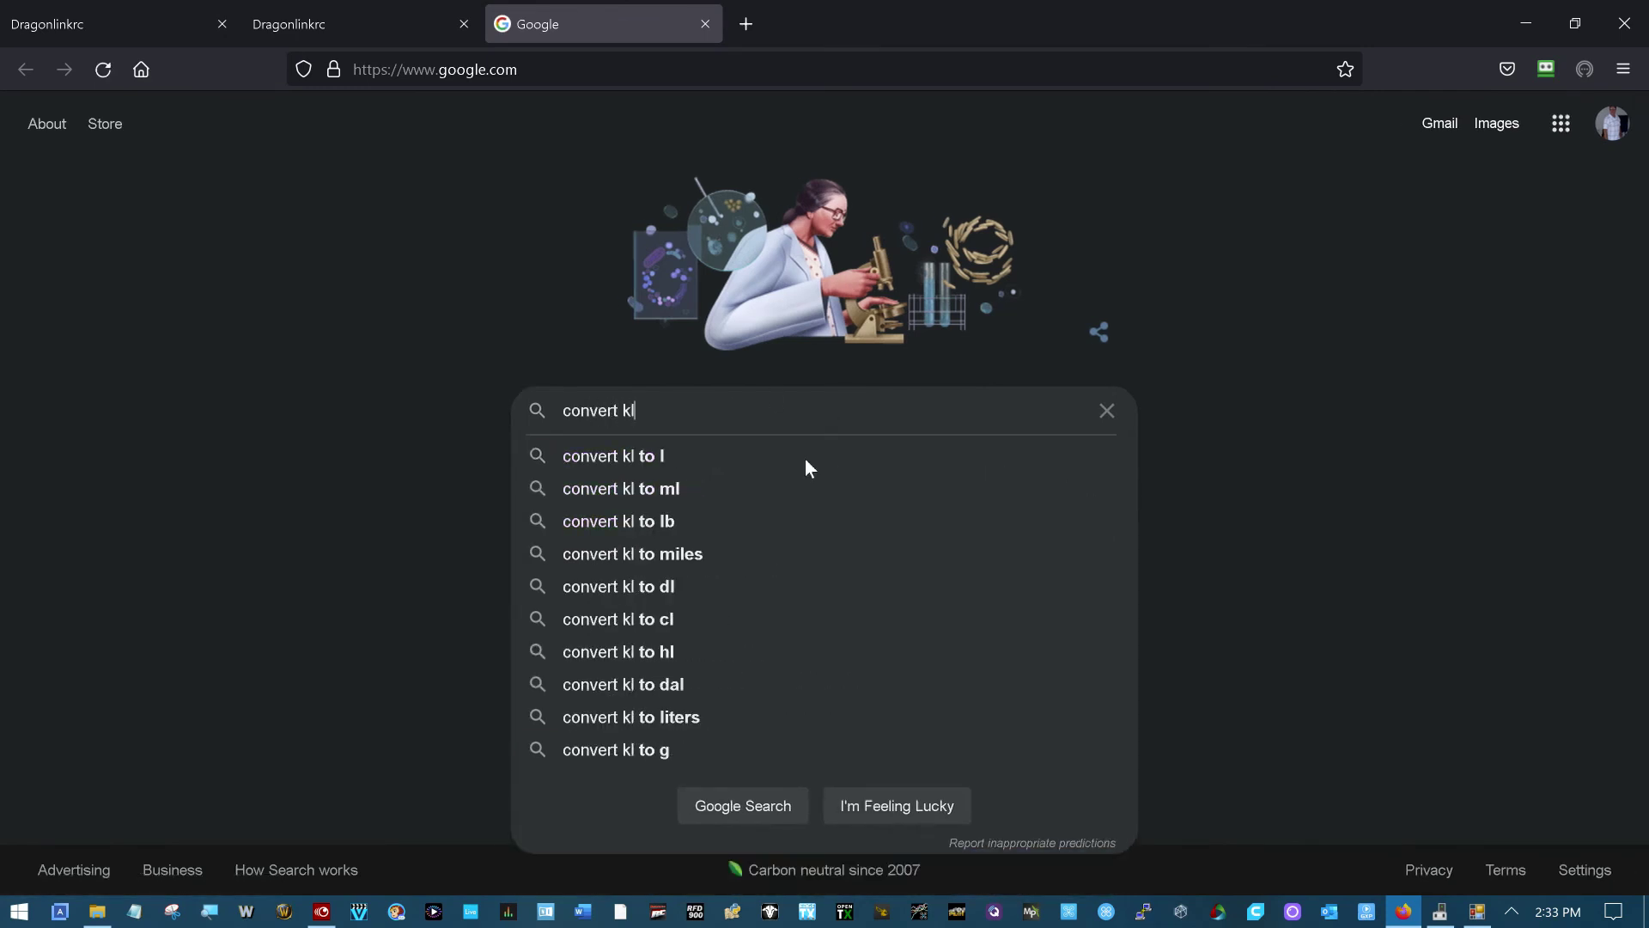
key(BackSpace)
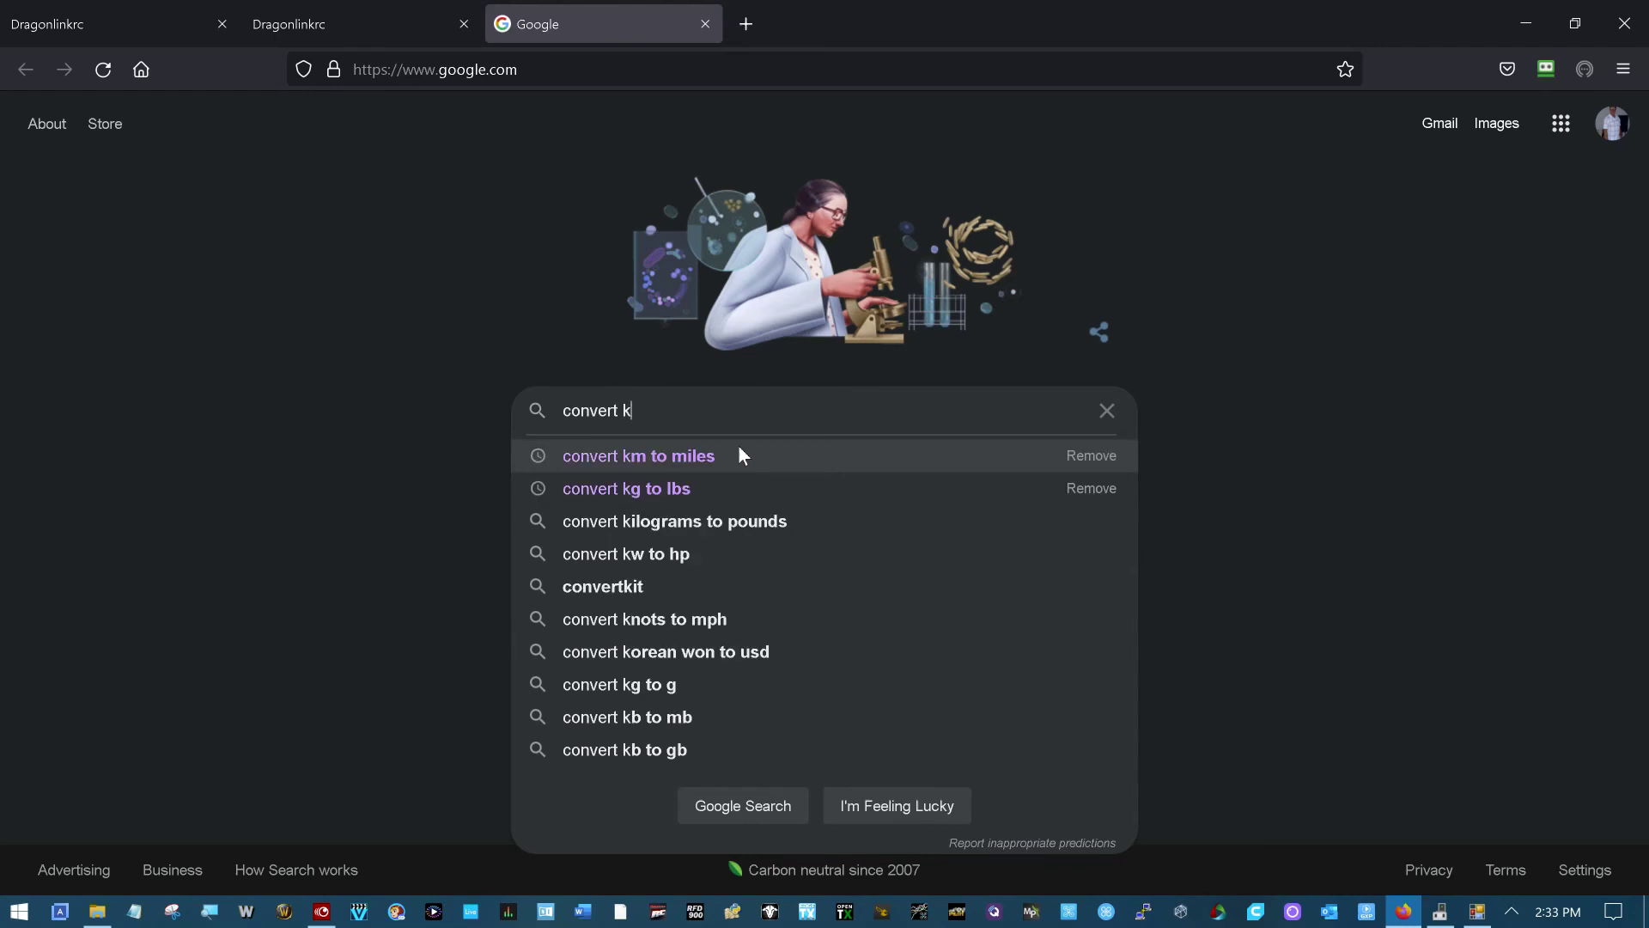
text(m)
click(759, 472)
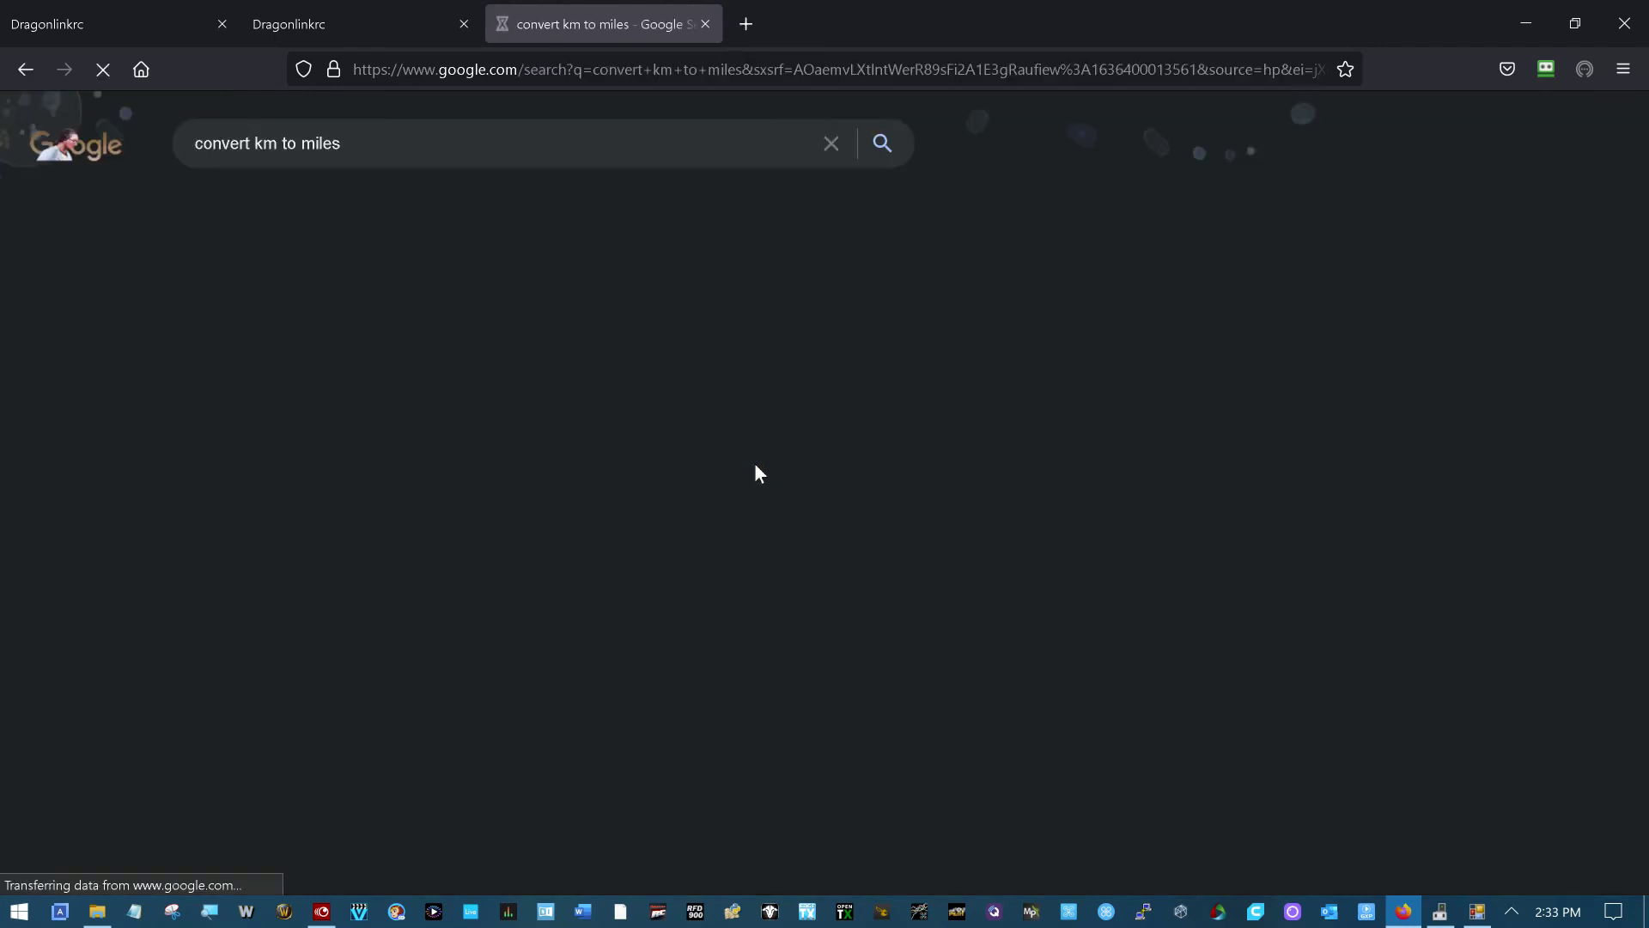
double_click(352, 388)
text(29)
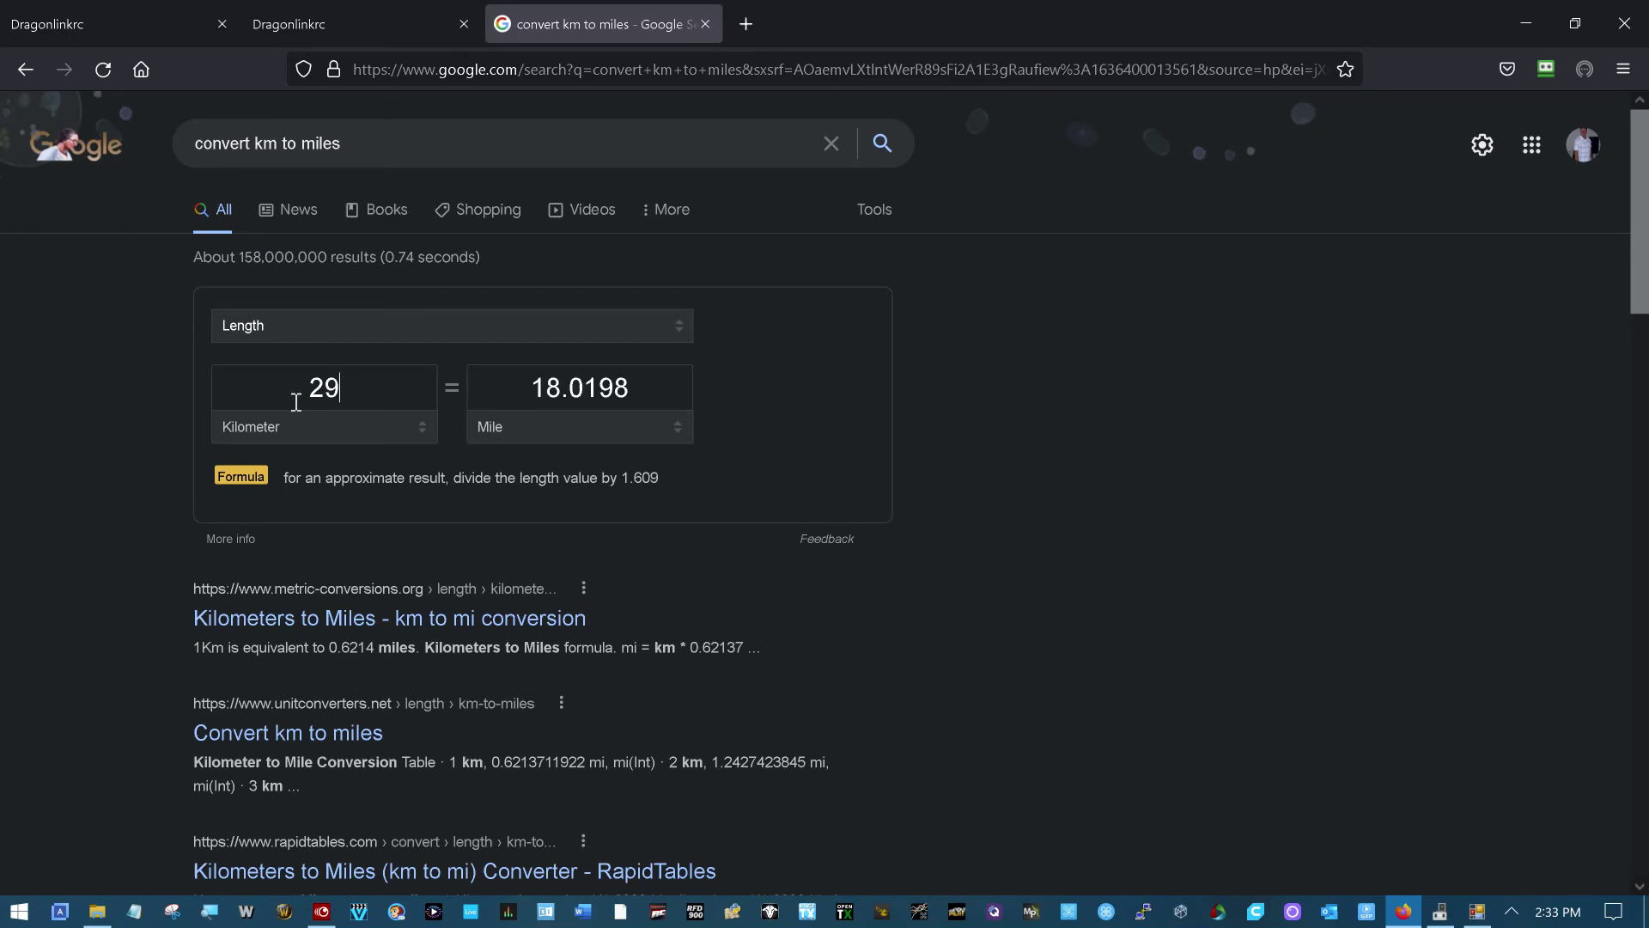
key(Tab)
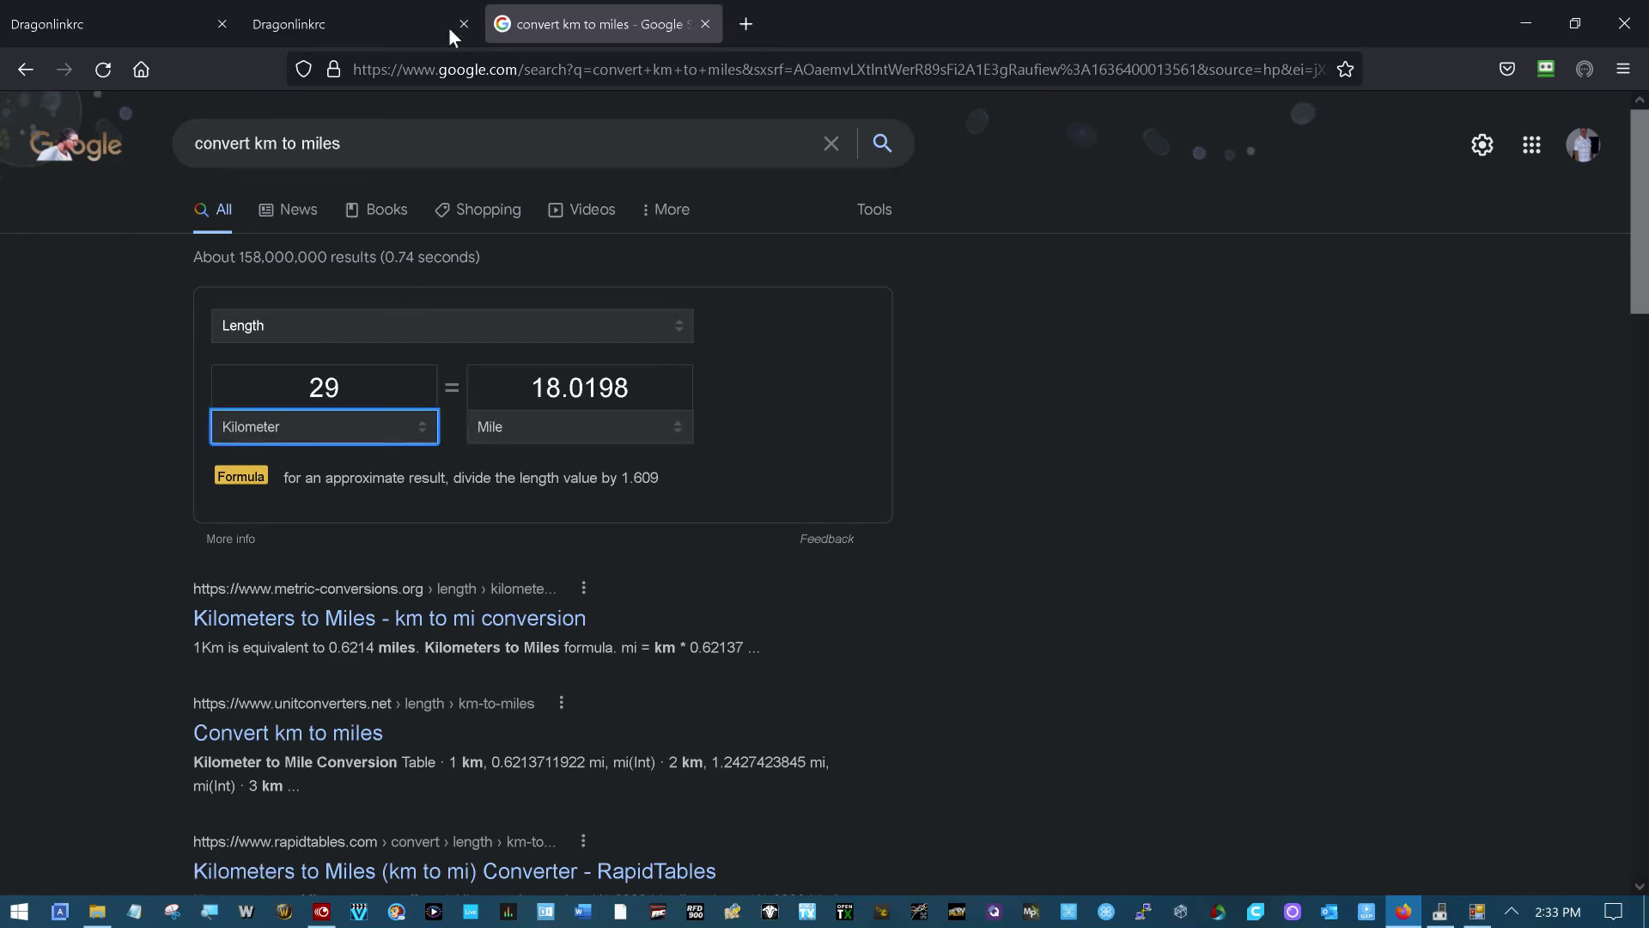
- Return to the configuration tool in a maximized window, reset the receiver to factory settings, and save the general and channel mixing settings
click(404, 19)
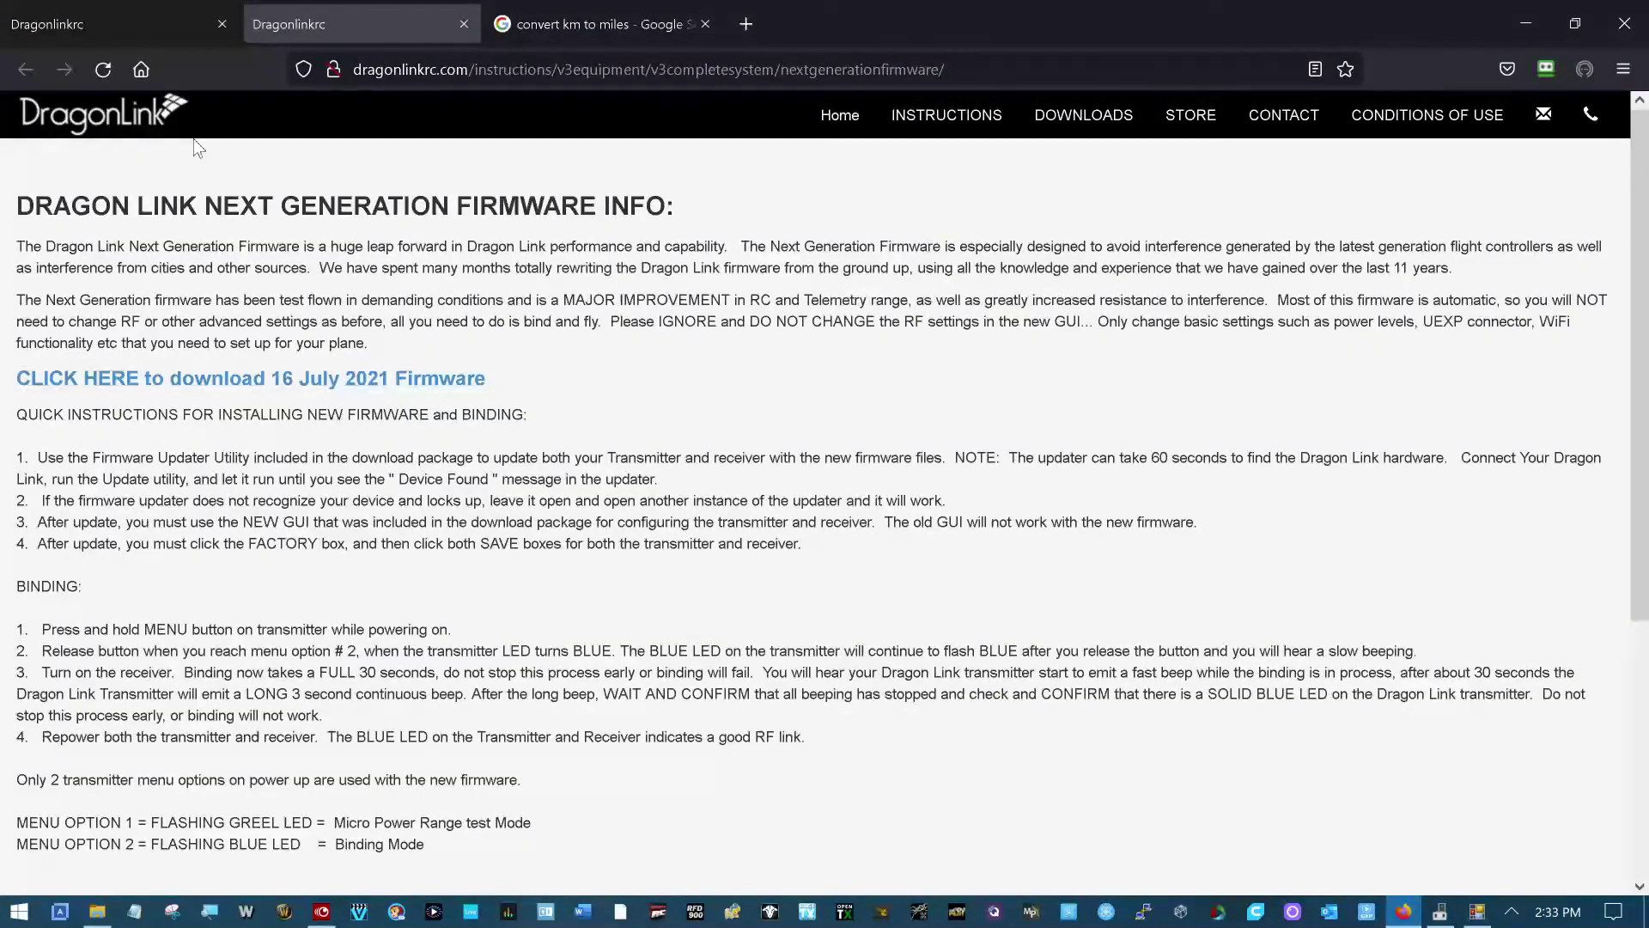
click(1474, 913)
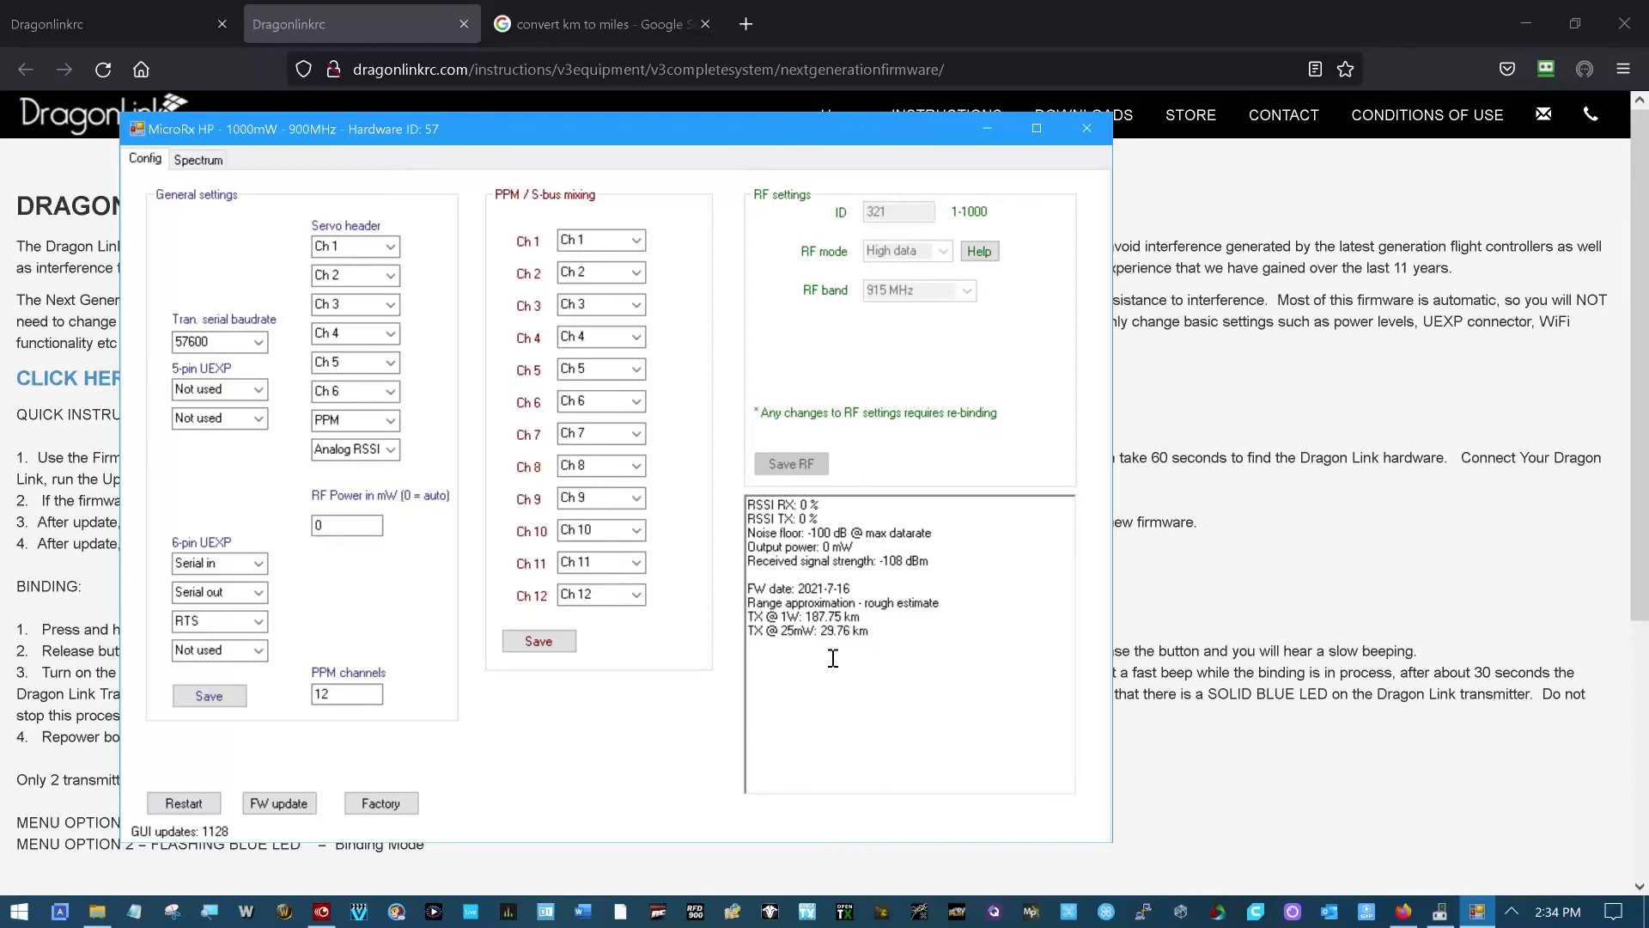
click(1049, 131)
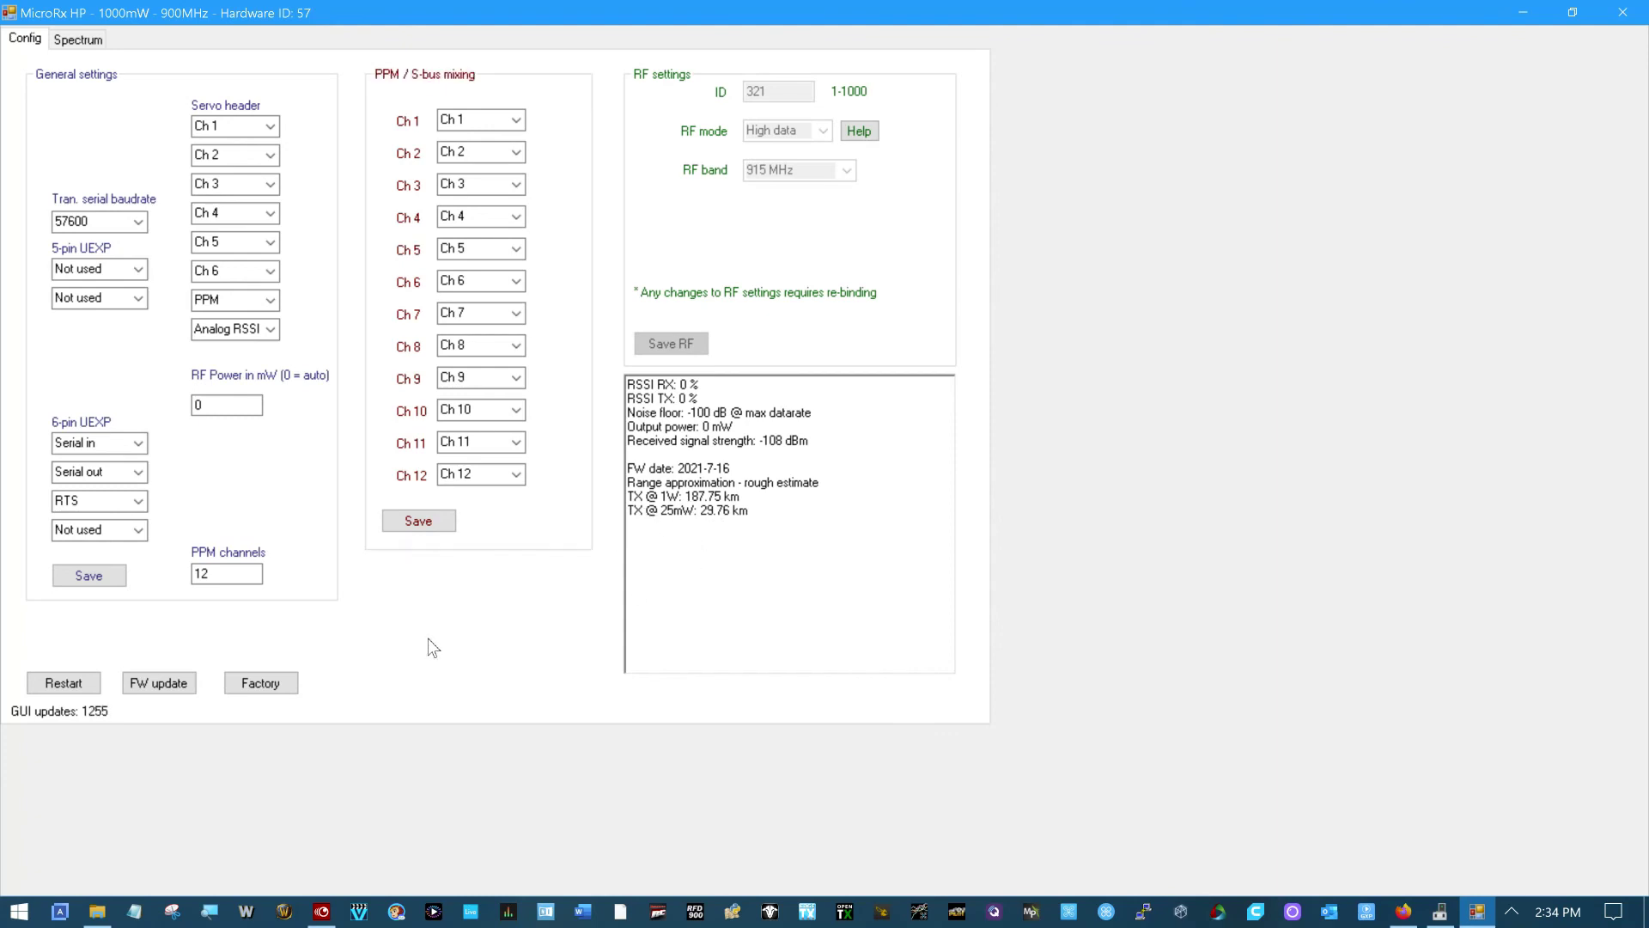
click(252, 685)
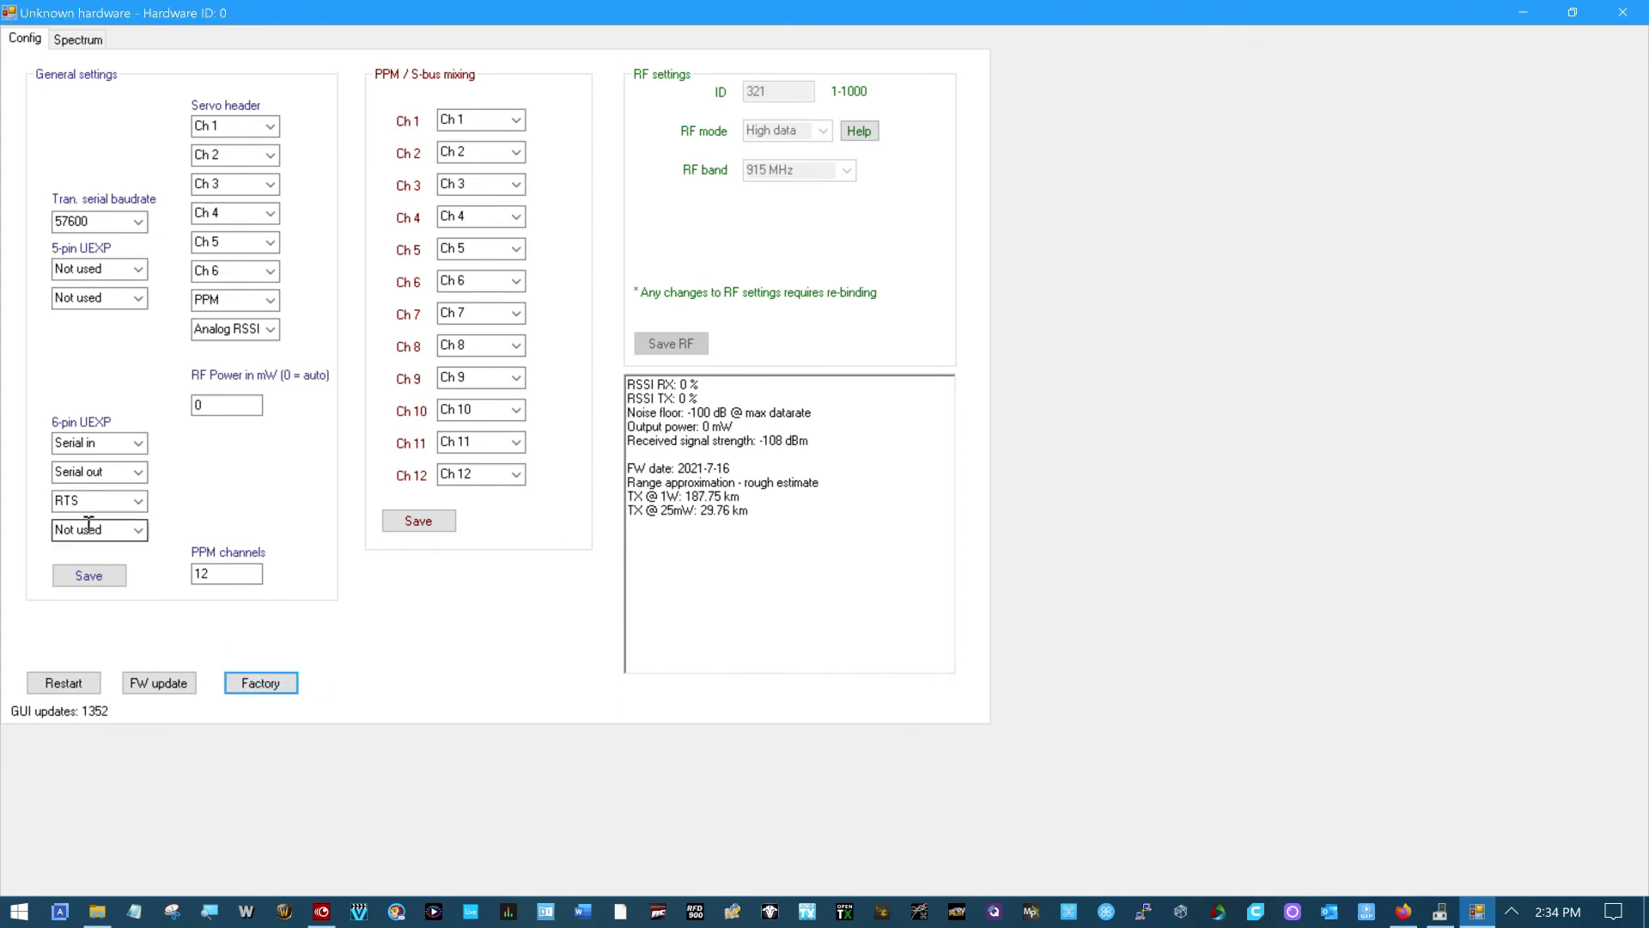
click(86, 575)
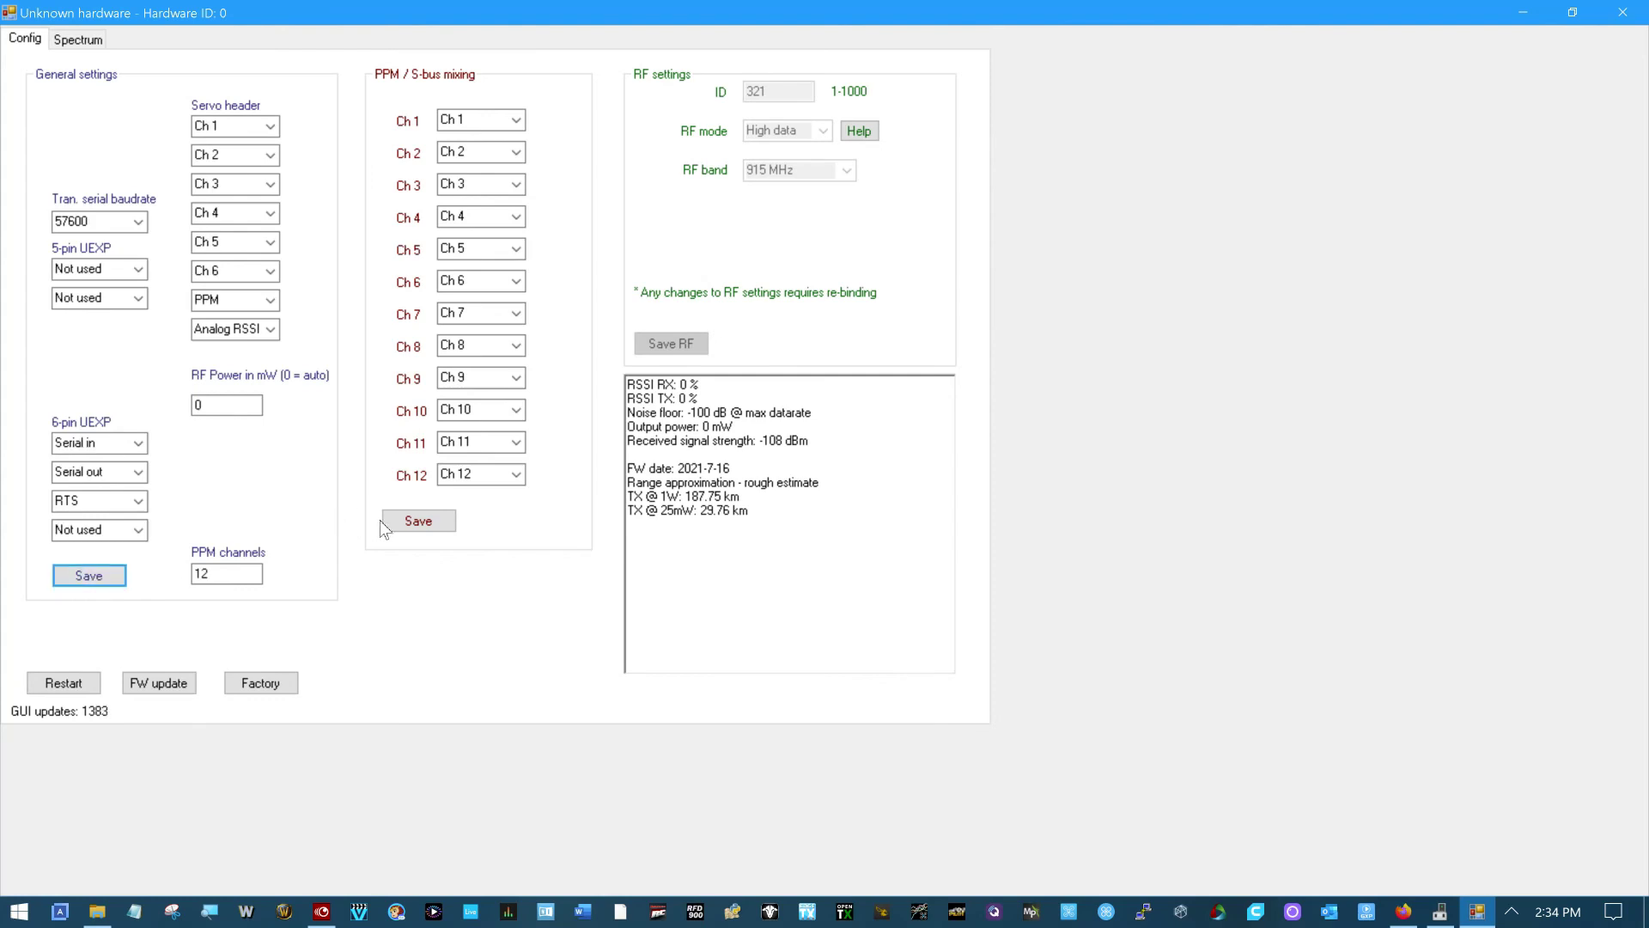
click(402, 524)
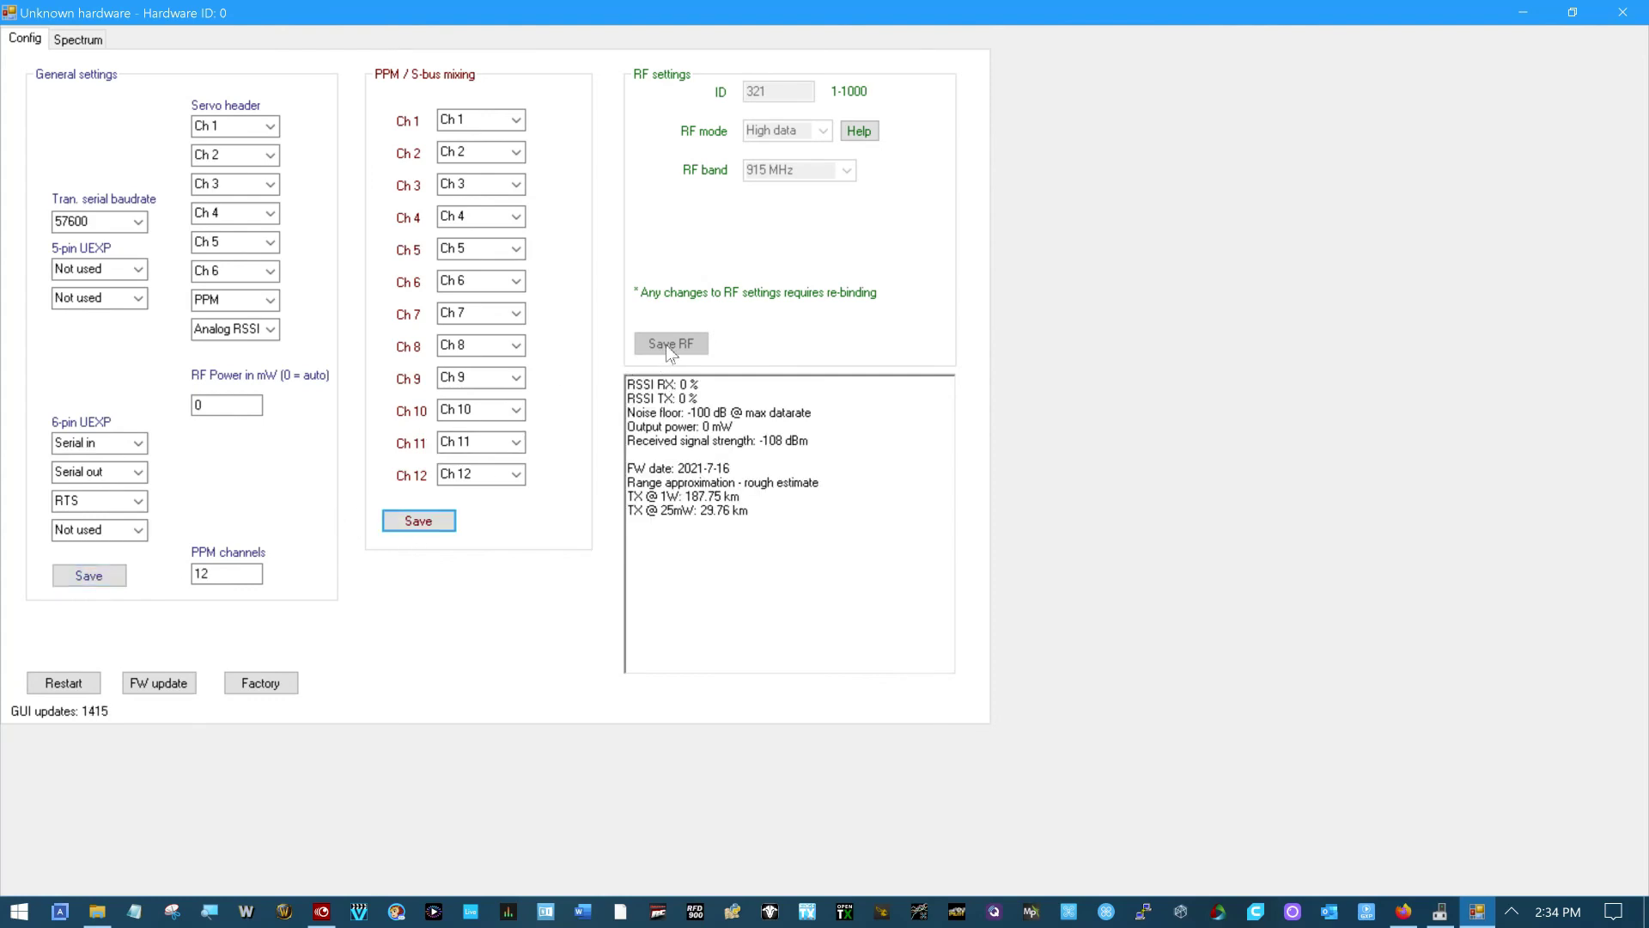